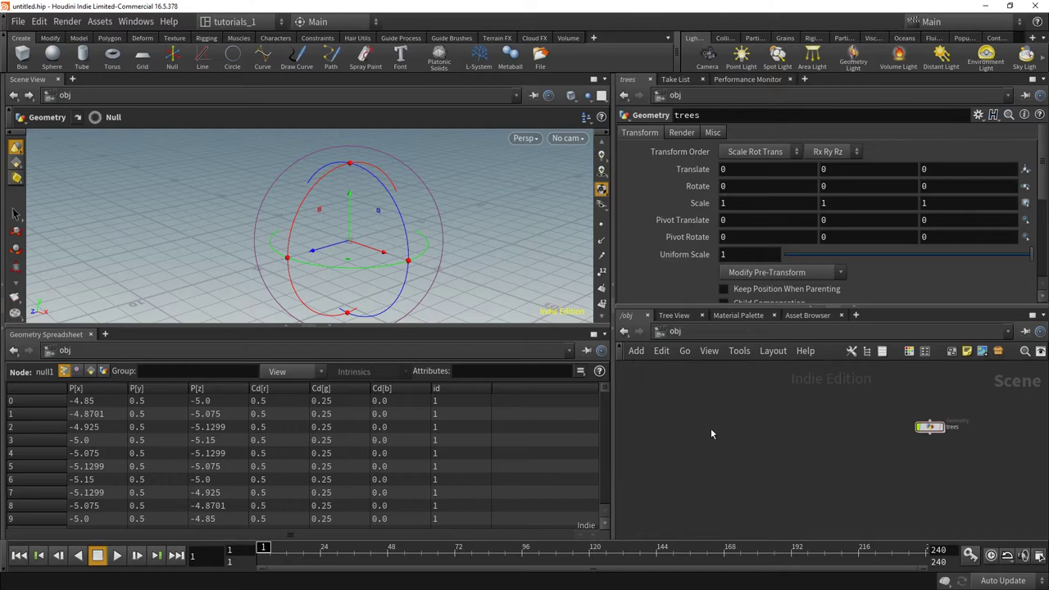
Step: Nudge the trees node slightly down and to the right in the object network
{"action": "left_click_drag", "start_coordinate": [929, 427], "coordinate": [934, 448]}
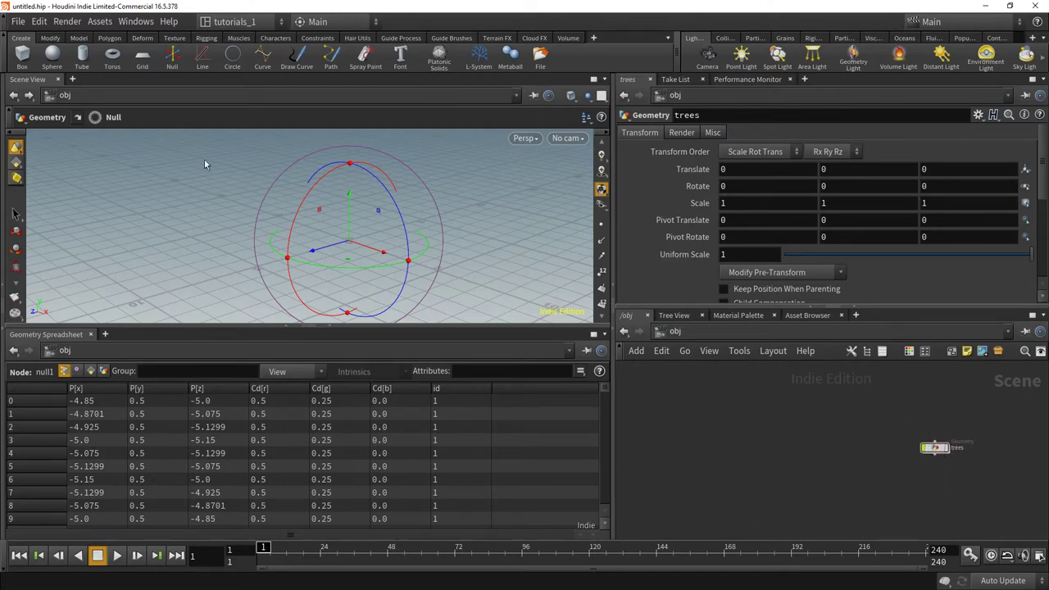
Step: Place a box object, box_object1, at the scene origin and orbit and zoom to centre it
{"action": "left_click", "coordinate": [22, 56]}
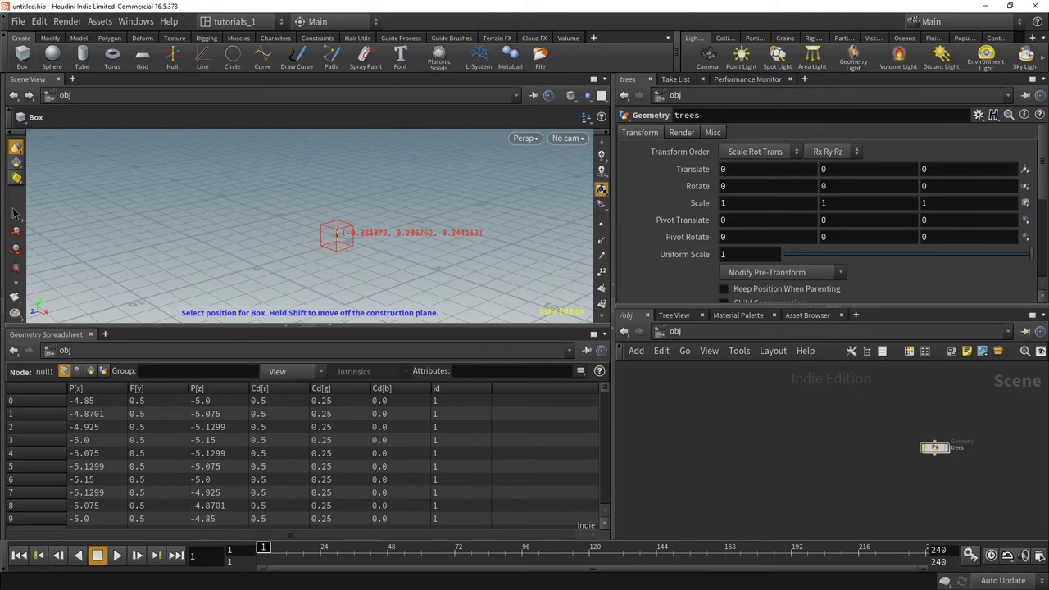
{"action": "left_click", "coordinate": [337, 237]}
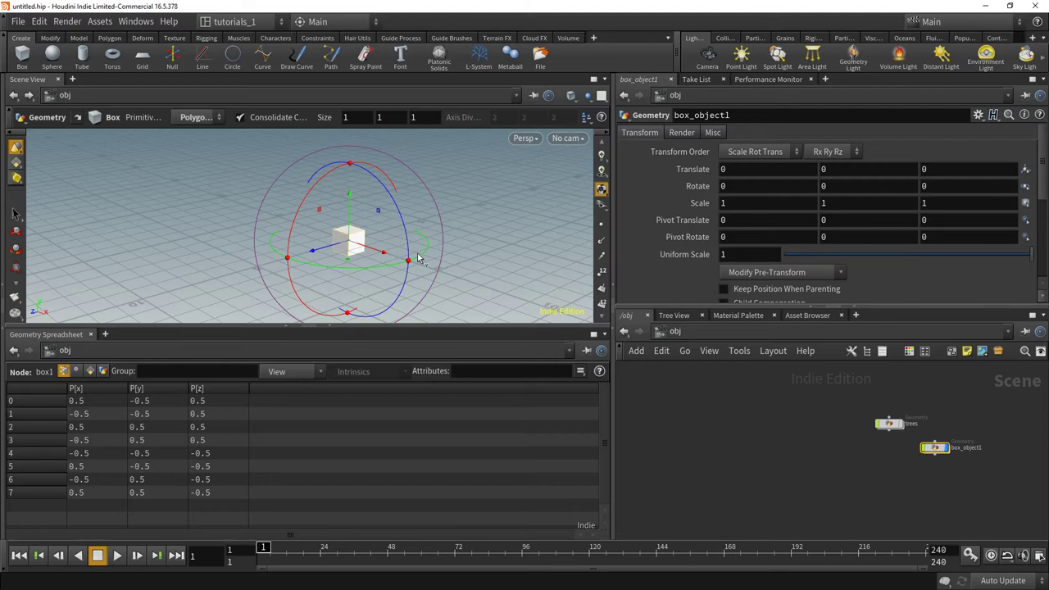
{"action": "key", "text": "Escape"}
{"action": "scroll", "coordinate": [440, 279], "scroll_direction": "up", "scroll_amount": 4}
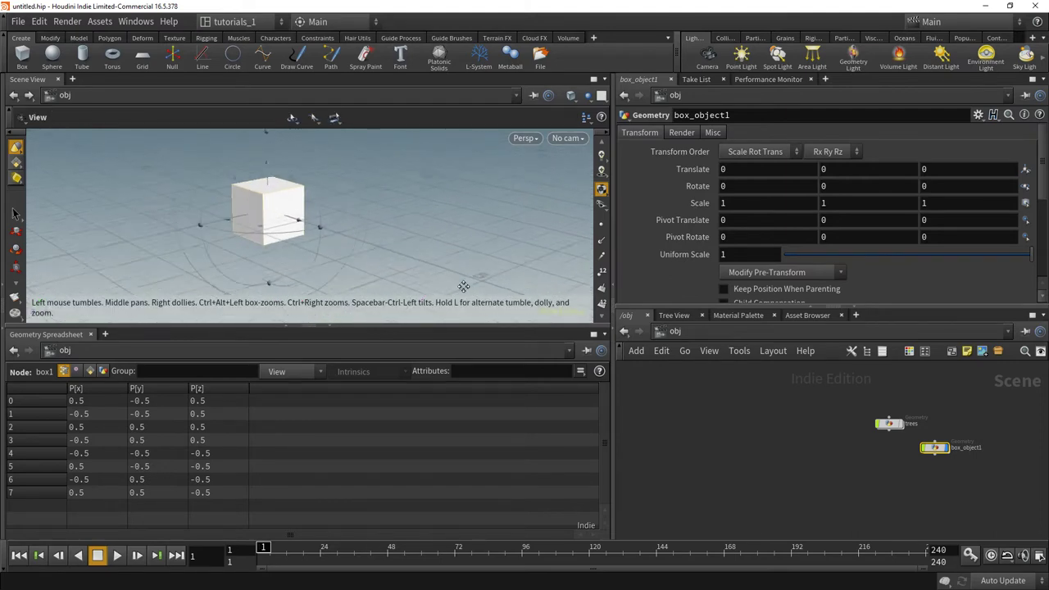
{"action": "scroll", "coordinate": [451, 274], "scroll_direction": "down", "scroll_amount": 2}
{"action": "scroll", "coordinate": [469, 265], "scroll_direction": "up", "scroll_amount": 2}
{"action": "left_click_drag", "start_coordinate": [442, 258], "coordinate": [423, 236]}
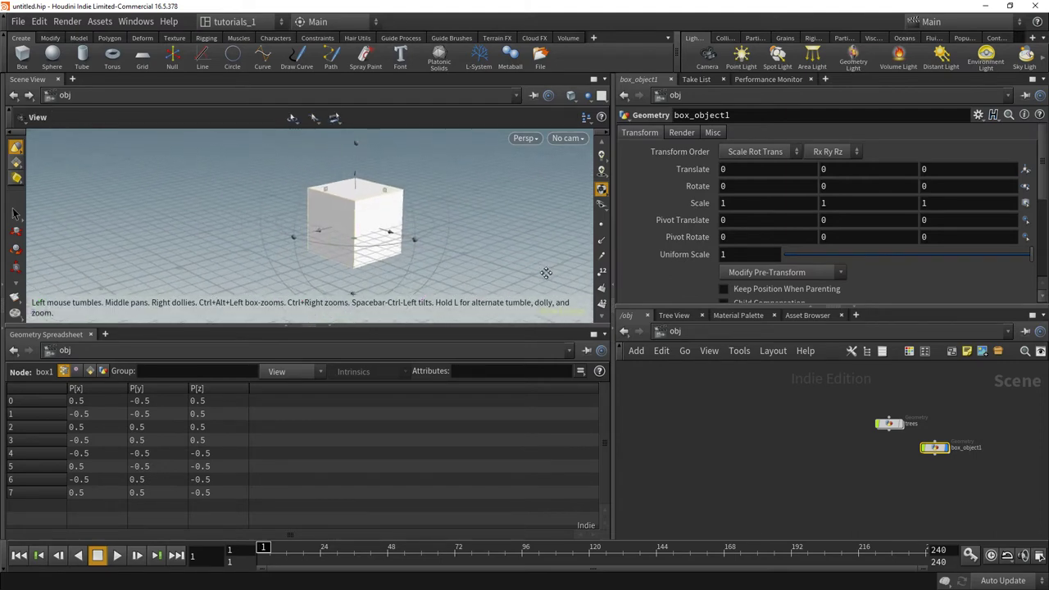
{"action": "key", "text": "Return"}
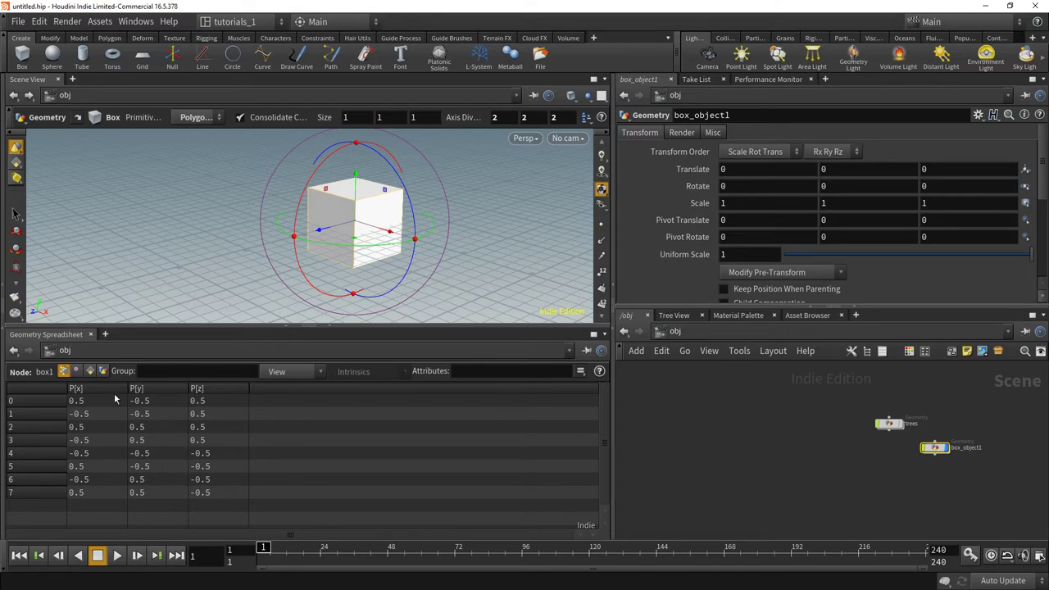
Step: Display point numbers on the box and list its vertices in the spreadsheet
{"action": "left_click", "coordinate": [600, 272]}
{"action": "left_click", "coordinate": [77, 373]}
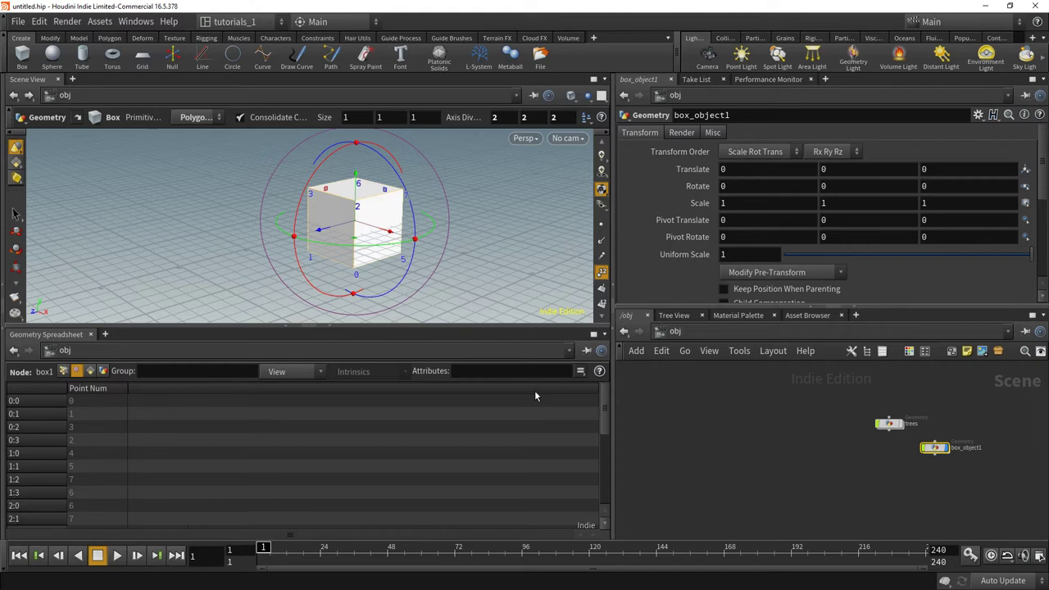
{"action": "scroll", "coordinate": [602, 400], "scroll_direction": "down", "scroll_amount": 5}
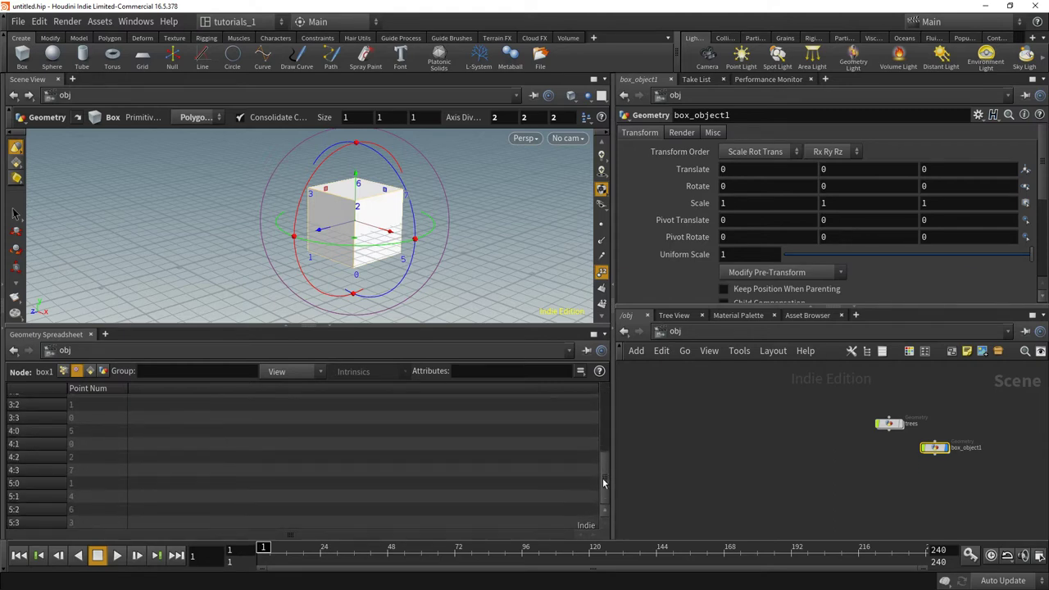
{"action": "scroll", "coordinate": [602, 399], "scroll_direction": "up", "scroll_amount": 5}
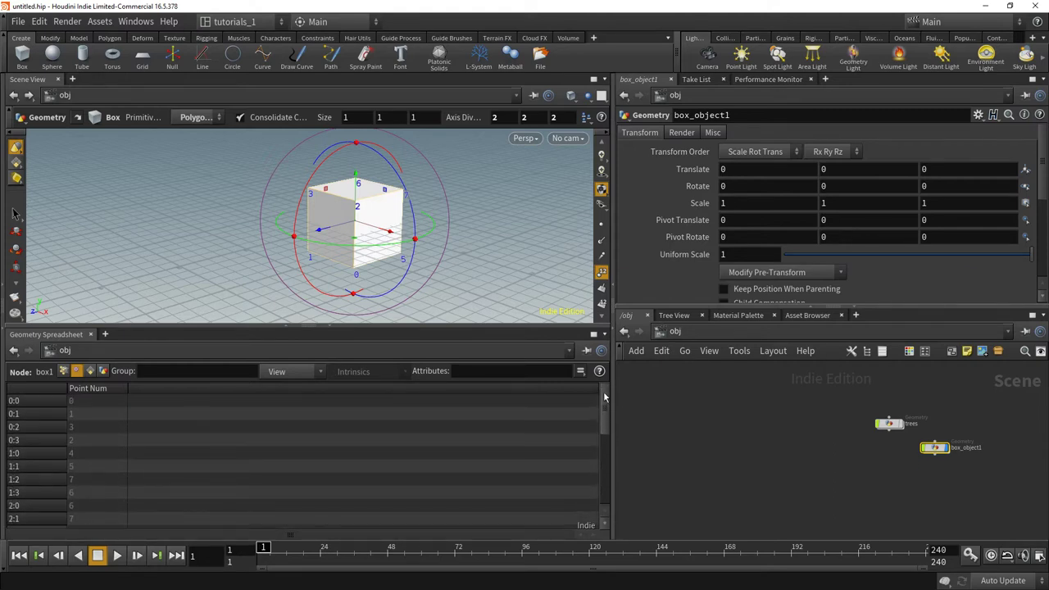
Step: List the box's six primitives and move box_object1 to the left of trees
{"action": "left_click", "coordinate": [91, 371]}
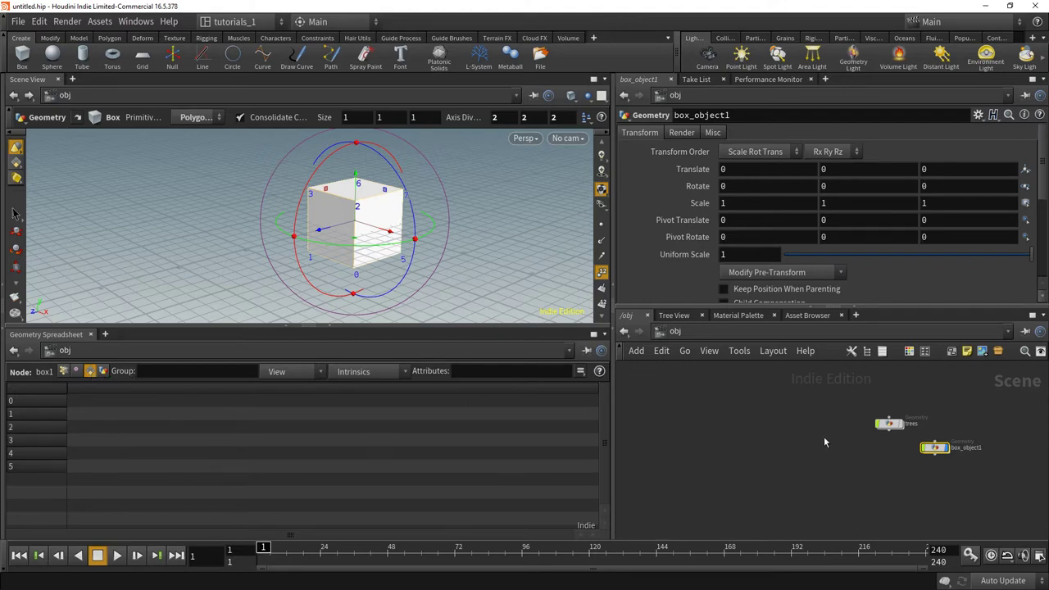
{"action": "left_click_drag", "start_coordinate": [921, 452], "coordinate": [691, 412]}
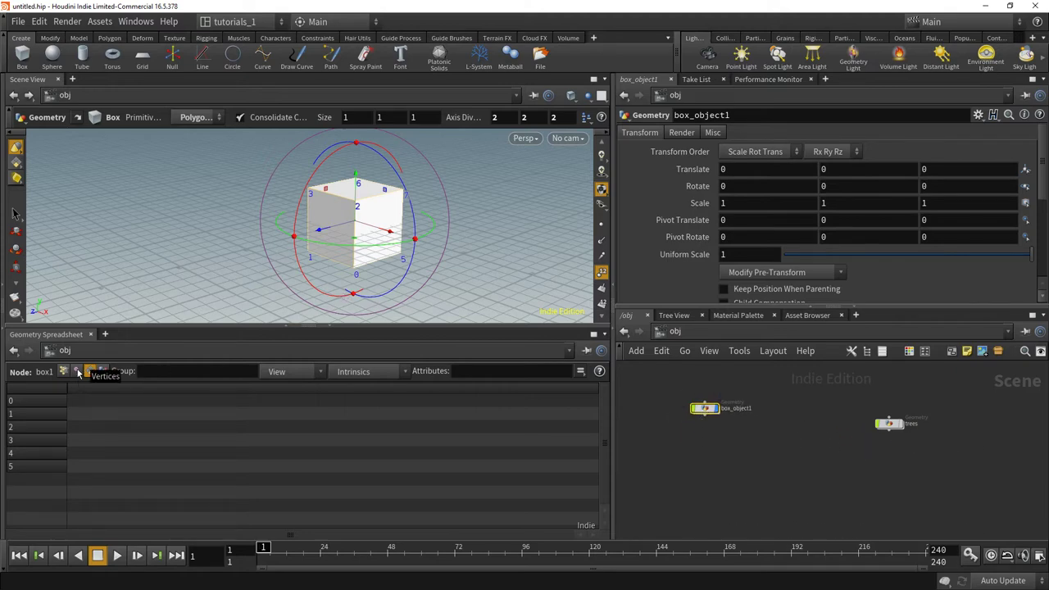
Step: Split the spreadsheet into two side-by-side panes, the right one listing vertices
{"action": "left_click", "coordinate": [603, 337]}
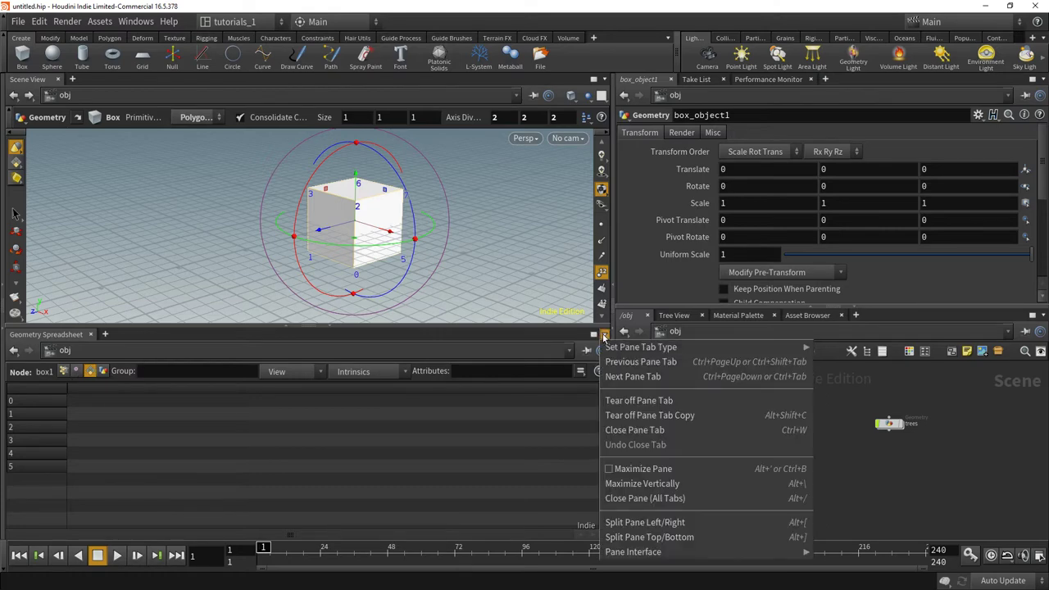
{"action": "left_click", "coordinate": [661, 524]}
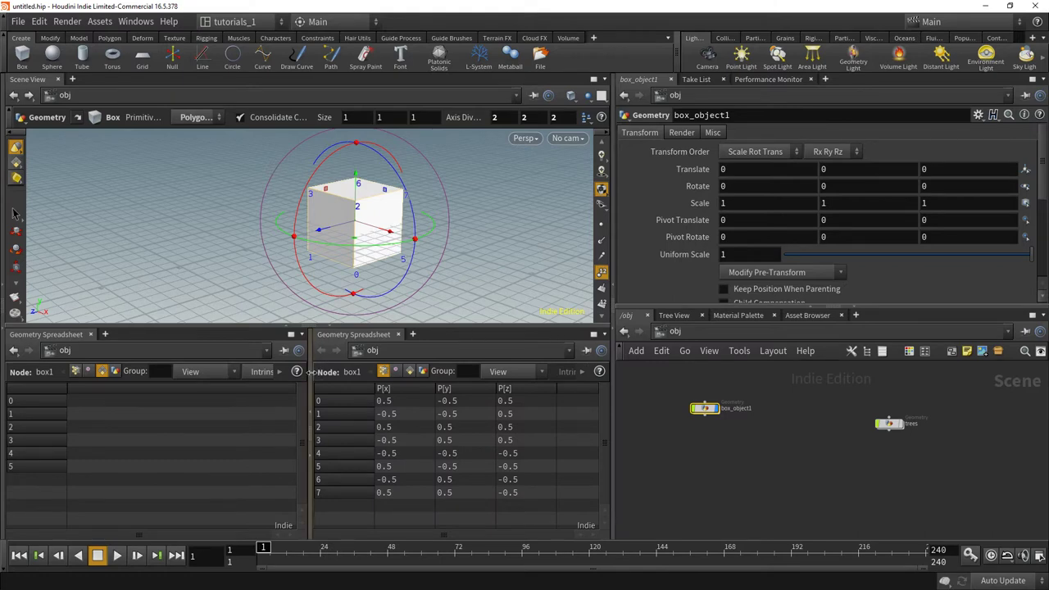
{"action": "left_click_drag", "start_coordinate": [311, 410], "coordinate": [215, 410]}
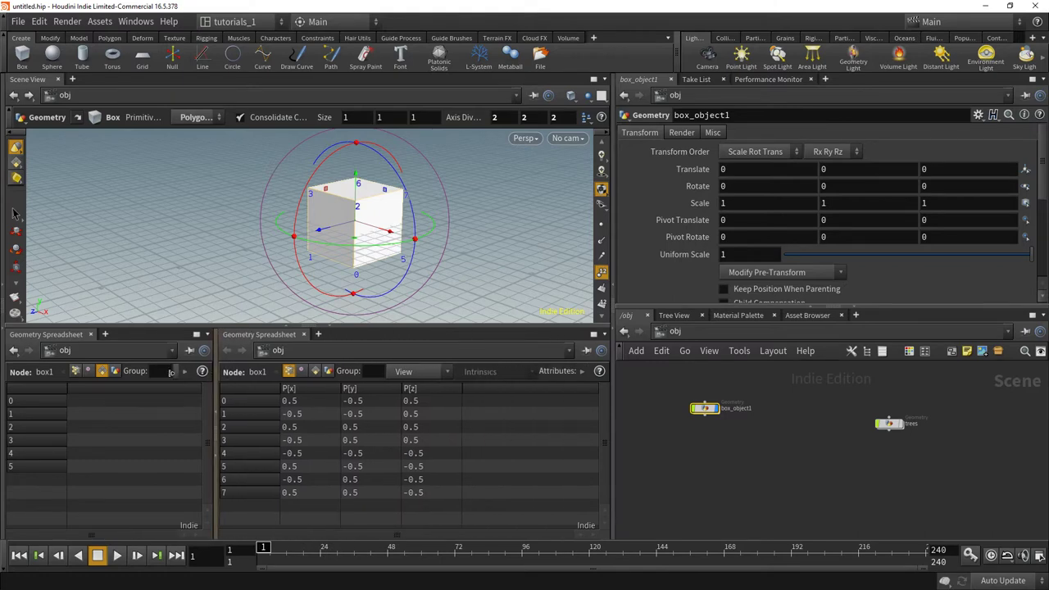
{"action": "left_click", "coordinate": [305, 373]}
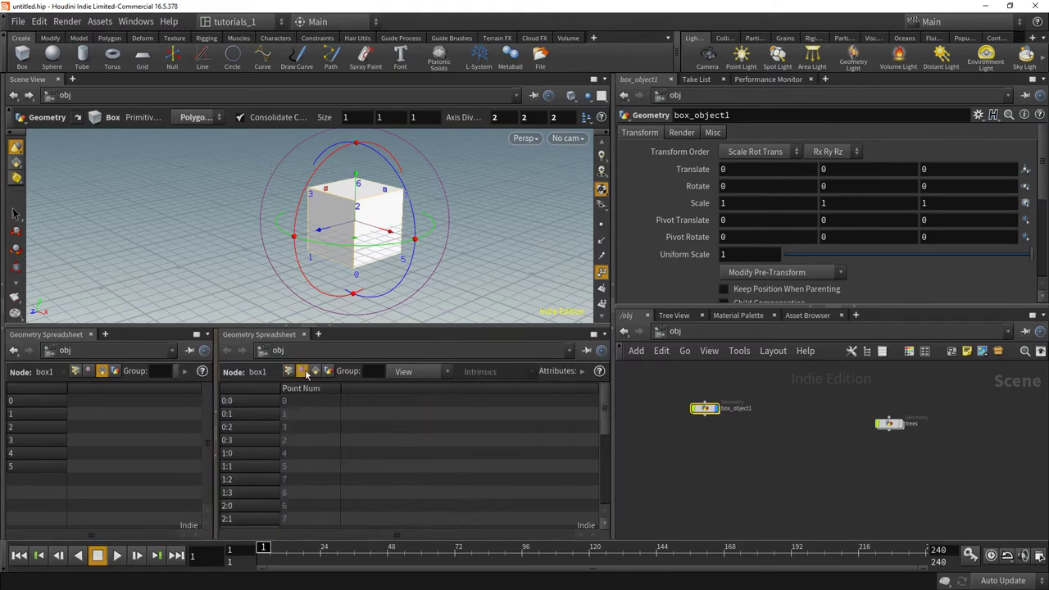
Step: Add a third spreadsheet pane listing primitives and widen the viewport area
{"action": "left_click", "coordinate": [605, 335]}
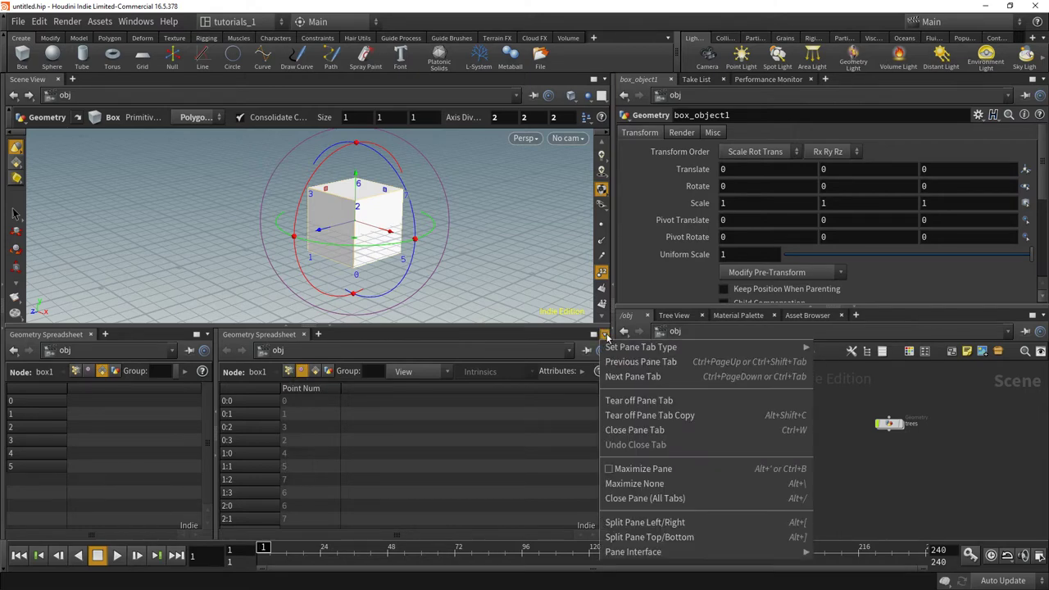
{"action": "left_click", "coordinate": [656, 523]}
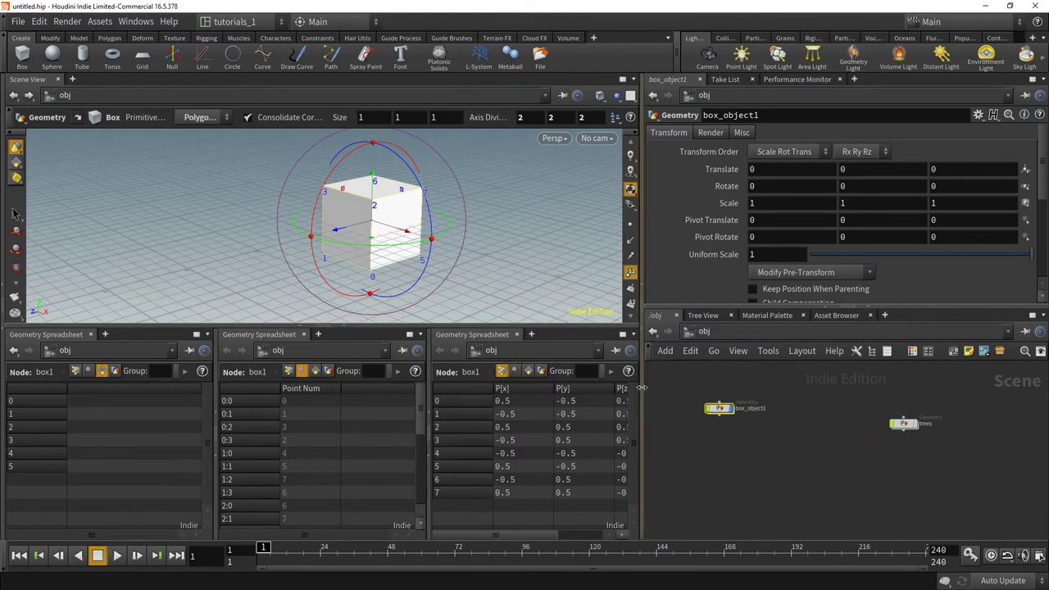
{"action": "left_click_drag", "start_coordinate": [642, 389], "coordinate": [713, 389]}
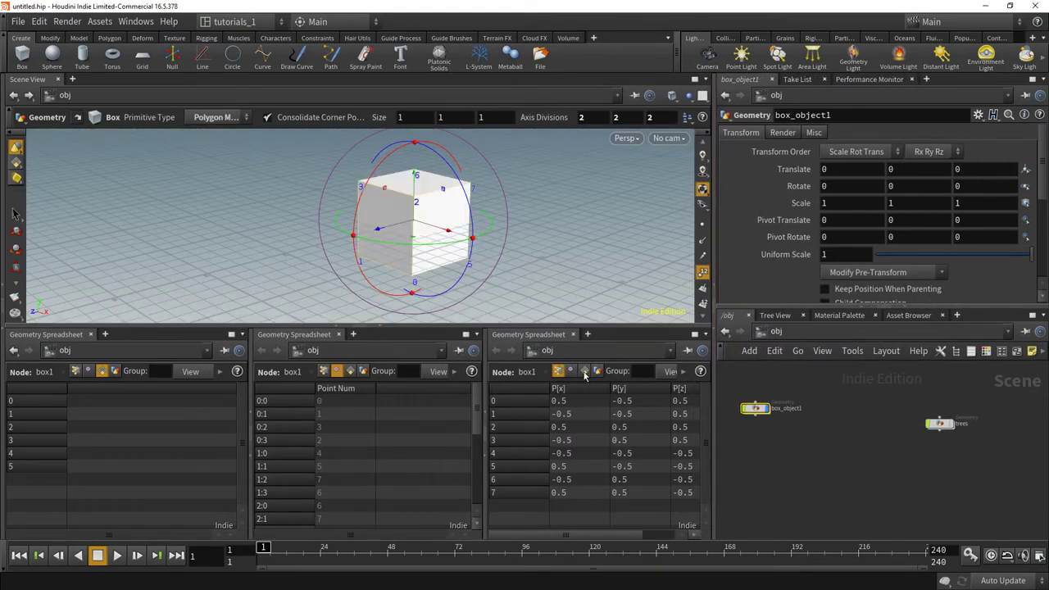
{"action": "left_click", "coordinate": [585, 371]}
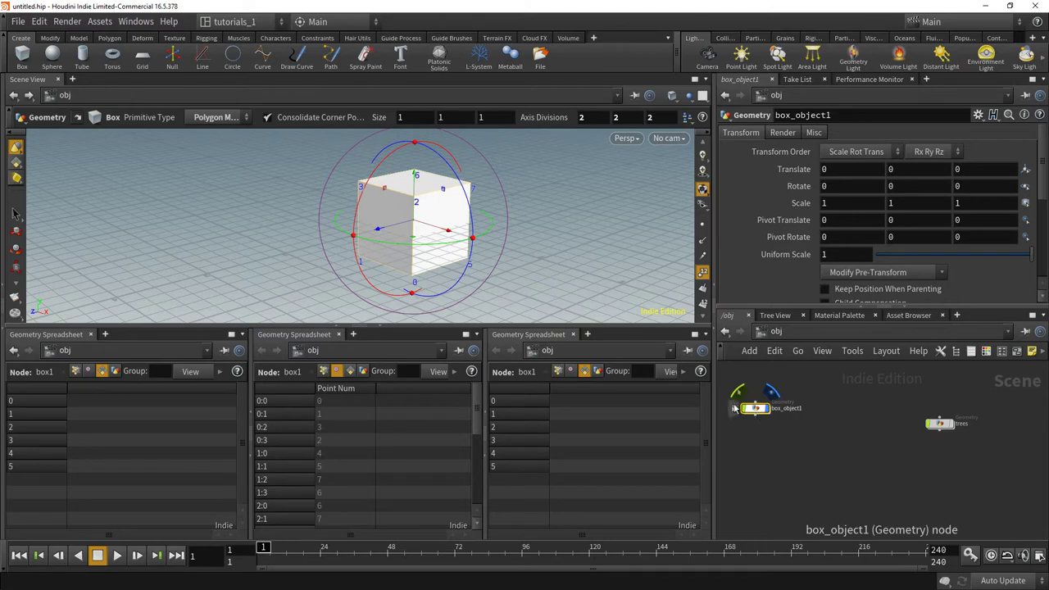
Step: Show the box's points in the left spreadsheet and adjust the view
{"action": "left_click", "coordinate": [76, 371]}
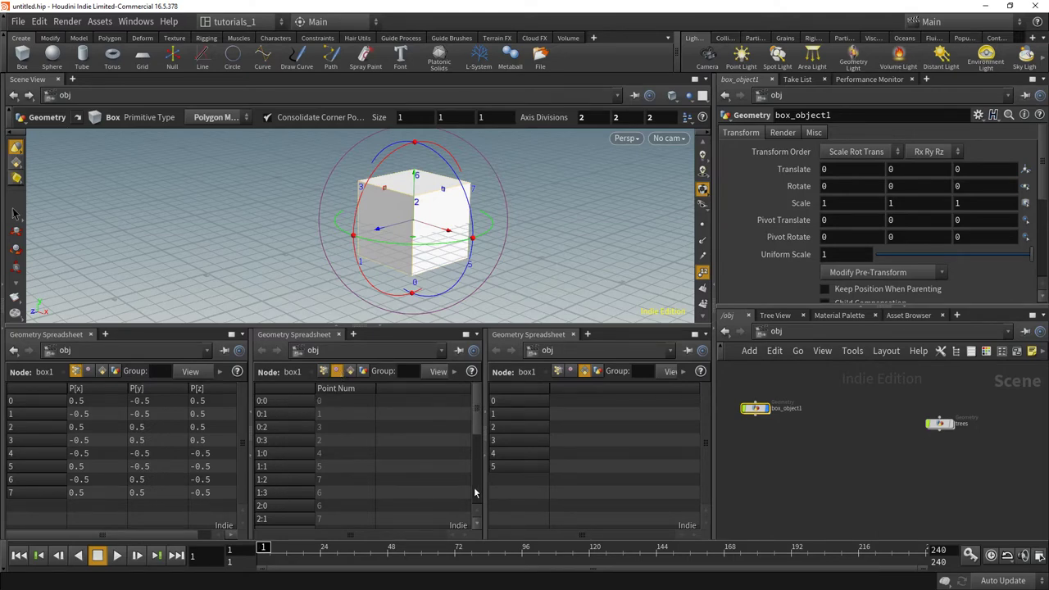
{"action": "left_click_drag", "start_coordinate": [477, 420], "coordinate": [482, 461]}
{"action": "scroll", "coordinate": [271, 442], "scroll_direction": "up", "scroll_amount": 3}
Step: Enter box_object1 and select the cube's front face, primitive 0, in Geometry select mode
{"action": "left_click", "coordinate": [19, 165]}
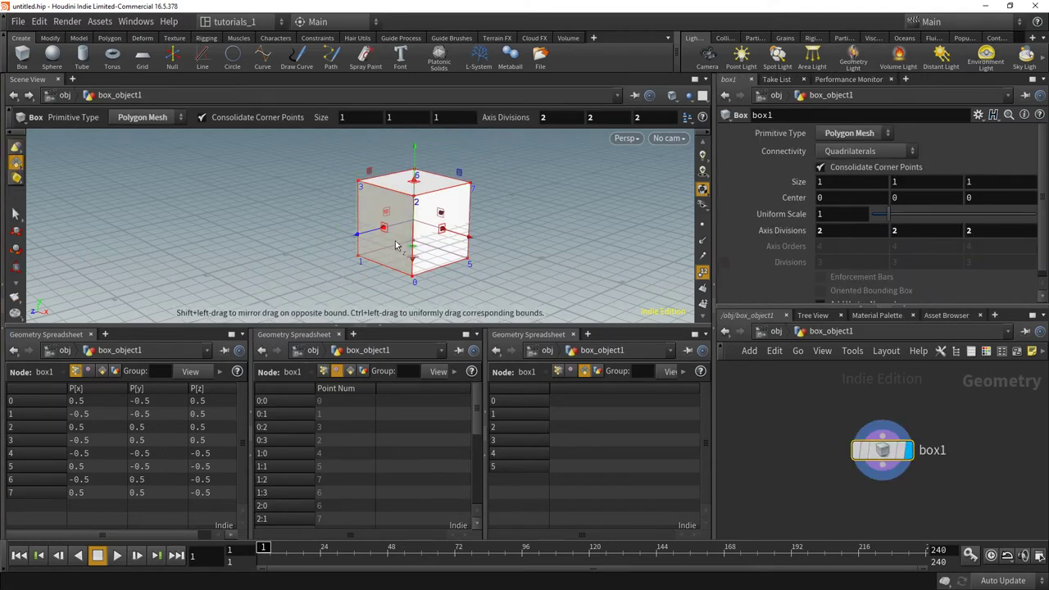
{"action": "left_click", "coordinate": [16, 214]}
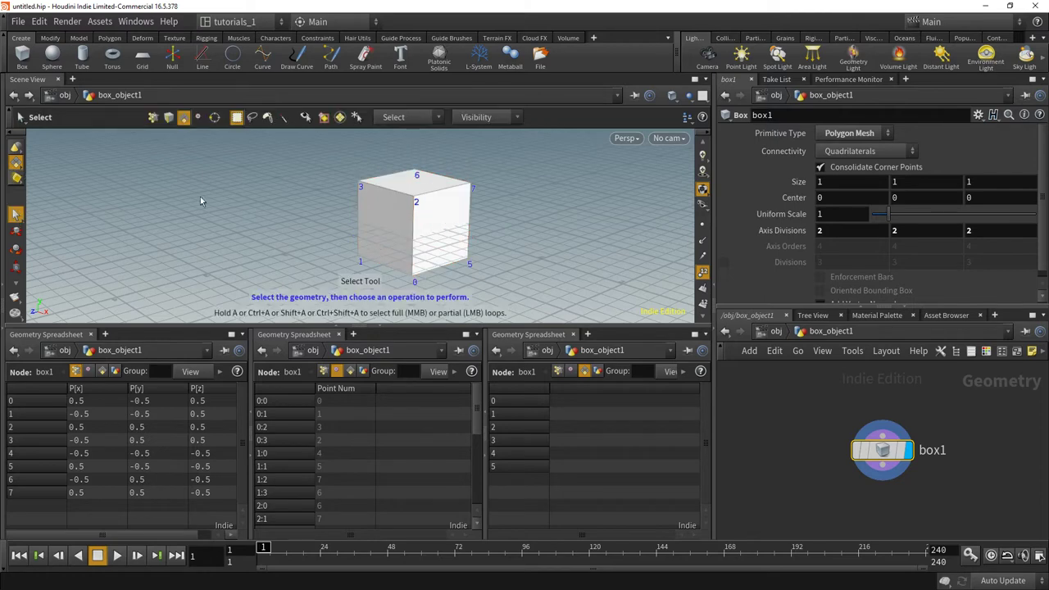
{"action": "left_click", "coordinate": [391, 224]}
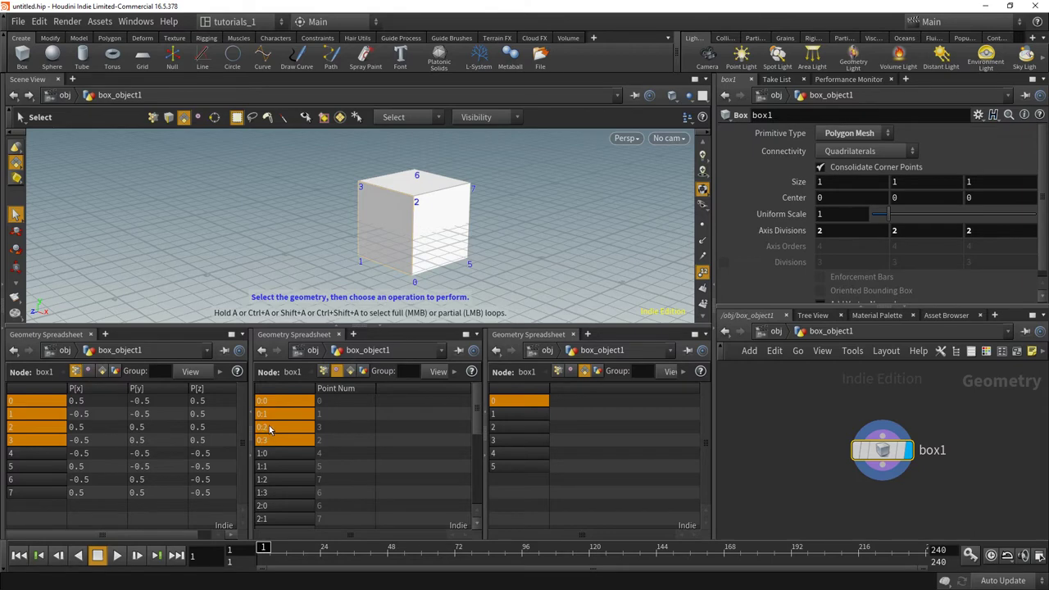
{"action": "left_click", "coordinate": [359, 194]}
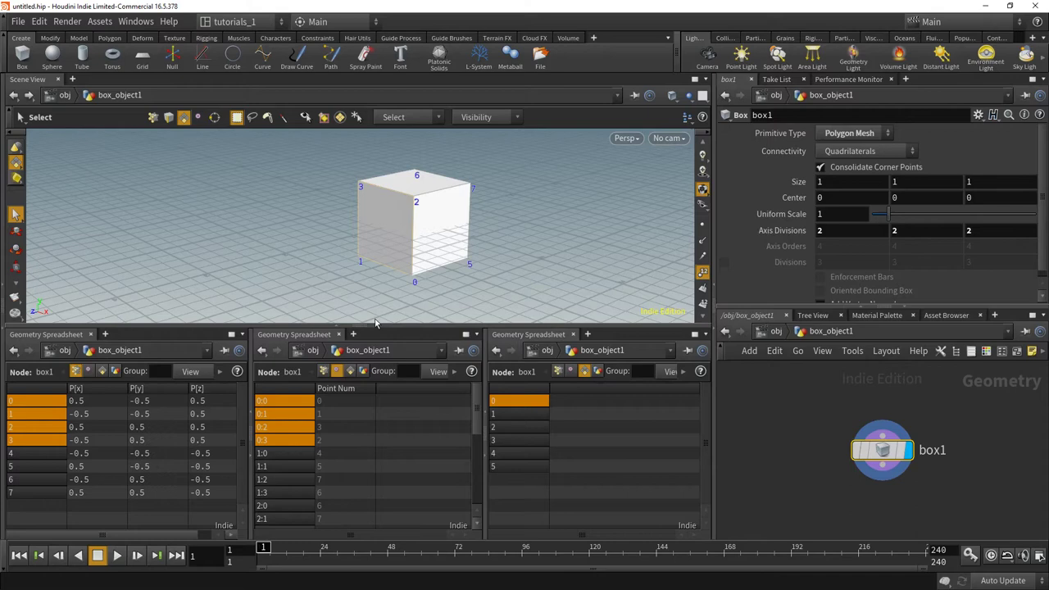
Step: Select a side face of the cube and shift the box1 node slightly up-left
{"action": "left_click", "coordinate": [418, 215]}
{"action": "left_click_drag", "start_coordinate": [885, 453], "coordinate": [865, 424]}
{"action": "mouse_move", "coordinate": [865, 425]}
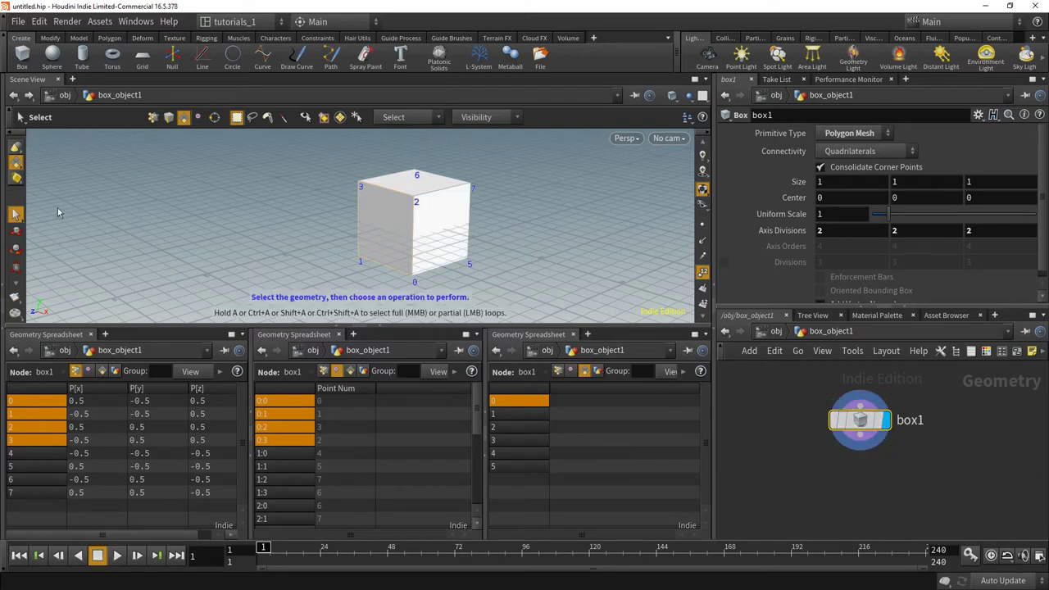
Step: In edge mode, select the cube edges p3-1, p2-3 and p0-2
{"action": "left_click", "coordinate": [15, 162]}
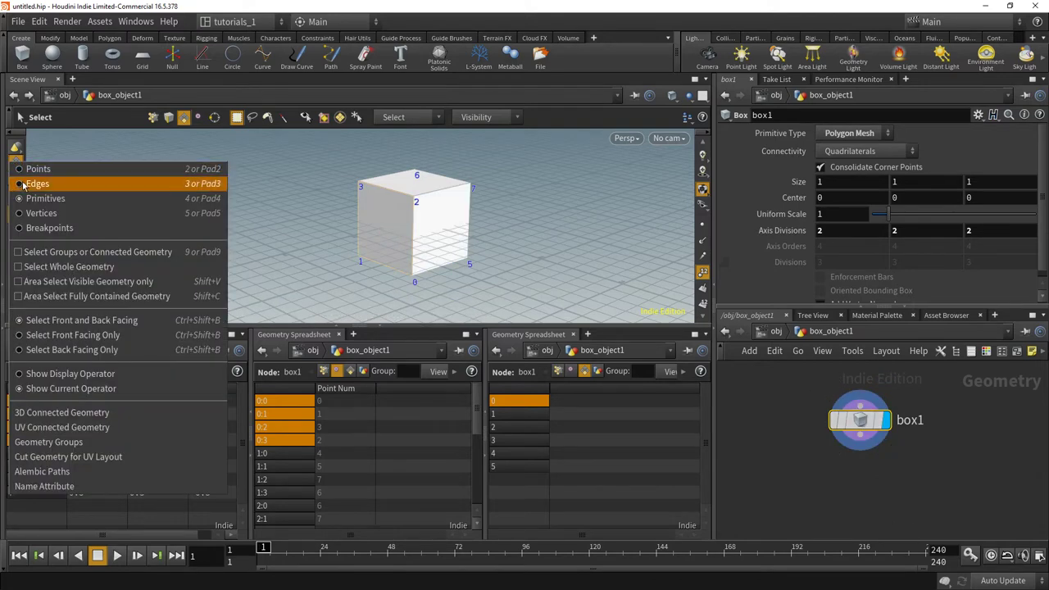
{"action": "left_click", "coordinate": [22, 184]}
{"action": "left_click", "coordinate": [370, 200]}
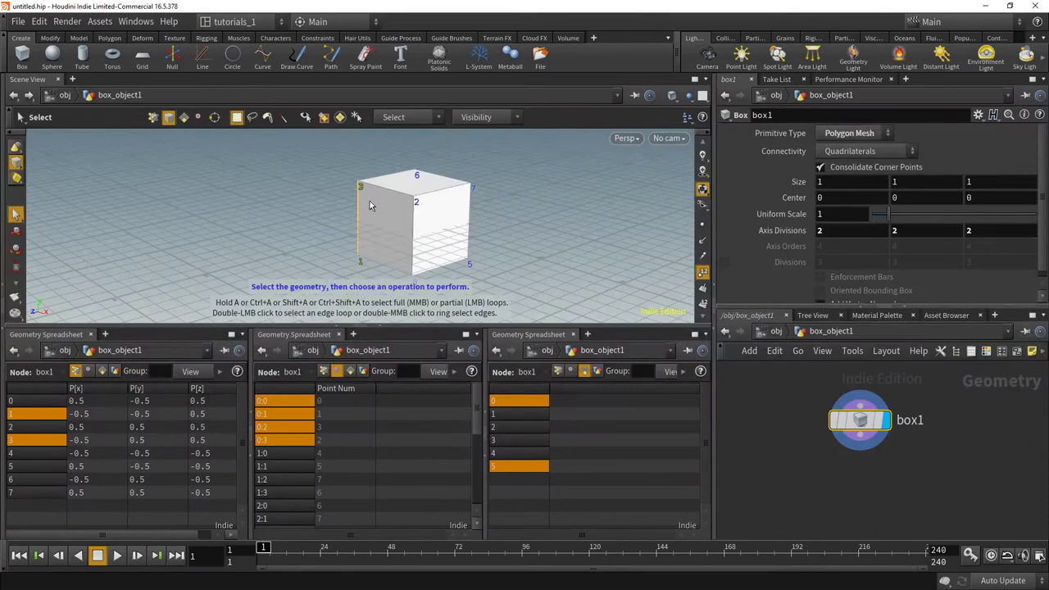
{"action": "left_click", "coordinate": [378, 191], "text": "shift"}
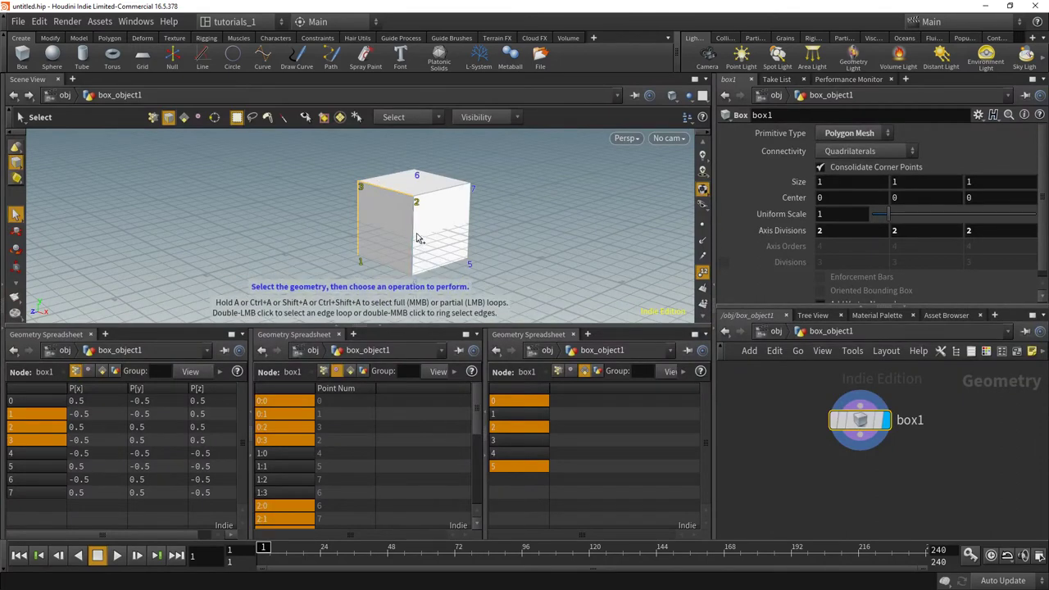
{"action": "left_click", "coordinate": [415, 238], "text": "shift"}
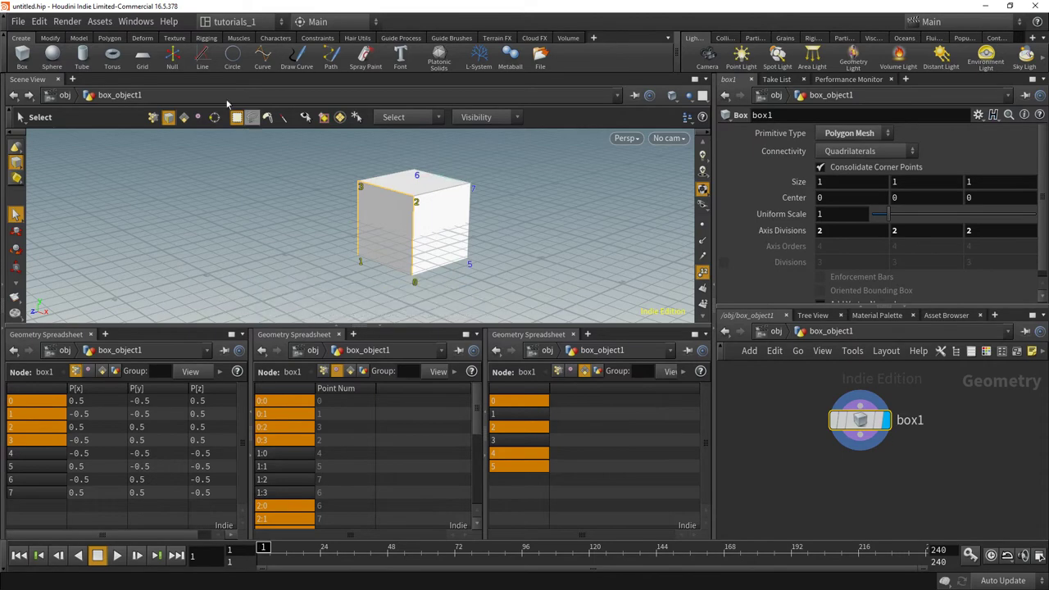
Step: Put the selected edges into new edge group group1 and shift box1 and group1 up-right
{"action": "left_click", "coordinate": [78, 39]}
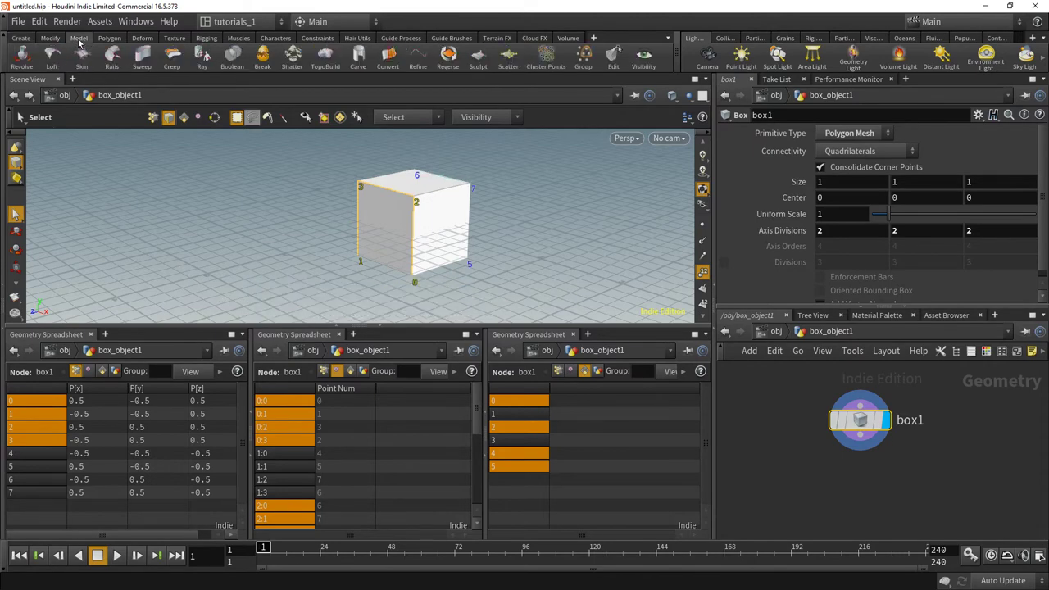
{"action": "left_click", "coordinate": [585, 64]}
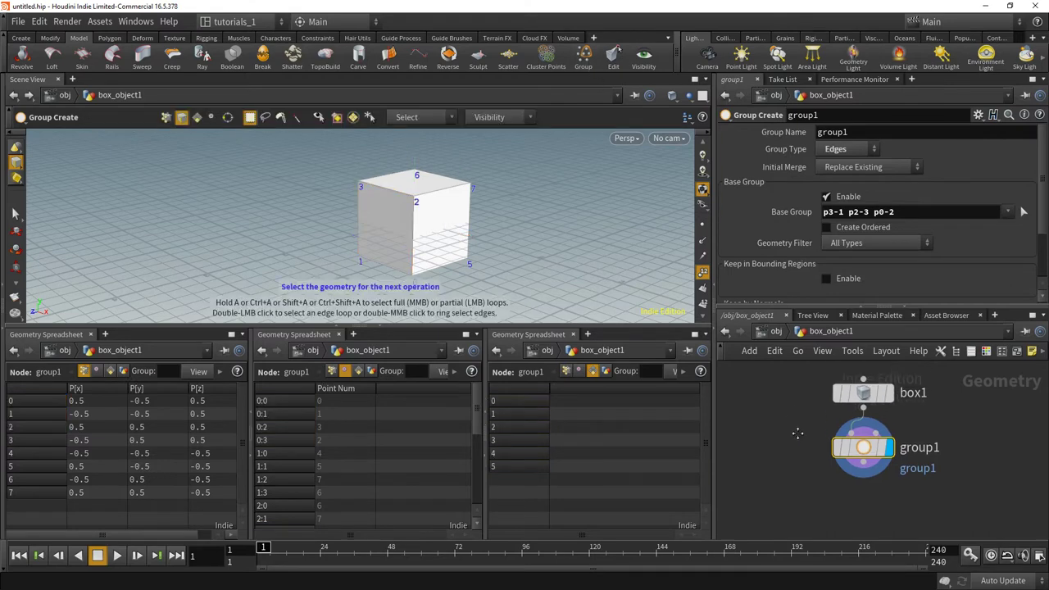
{"action": "left_click", "coordinate": [842, 469]}
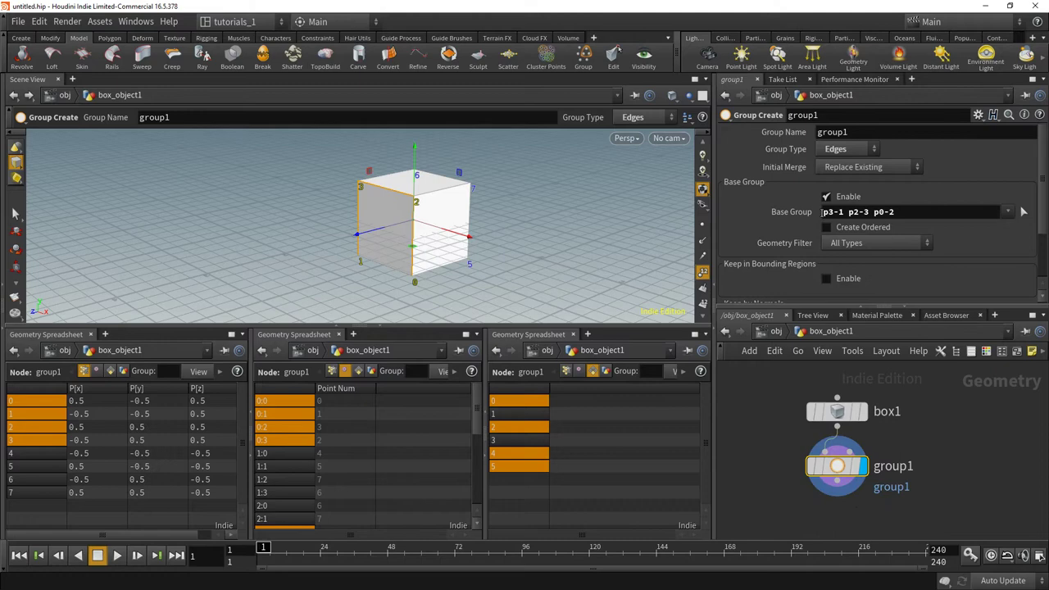
{"action": "left_click_drag", "start_coordinate": [824, 212], "coordinate": [896, 212]}
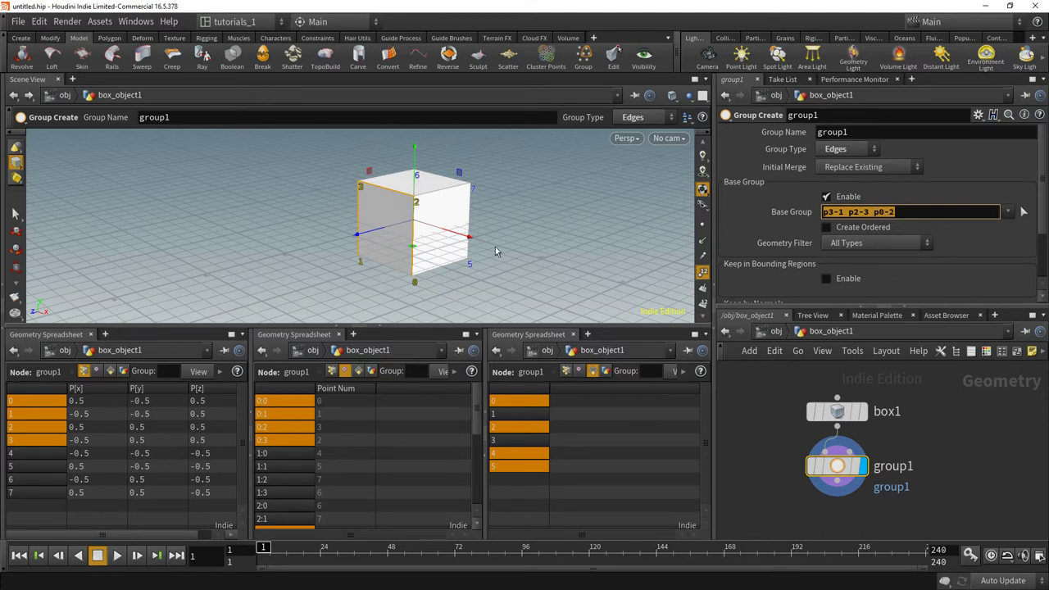
{"action": "left_click", "coordinate": [755, 398]}
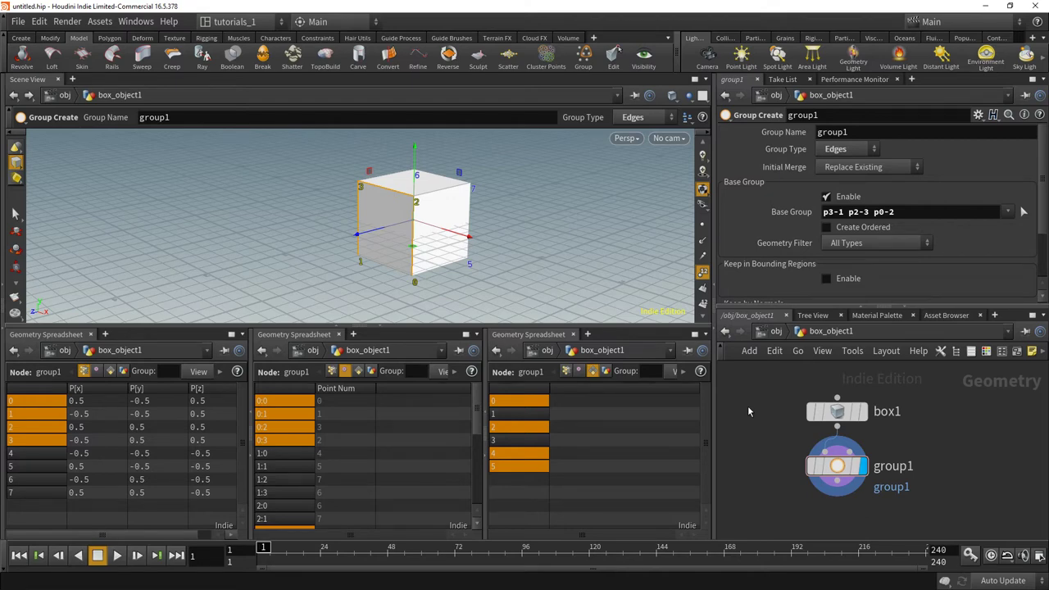
{"action": "middle_click_drag", "start_coordinate": [758, 466], "coordinate": [786, 449]}
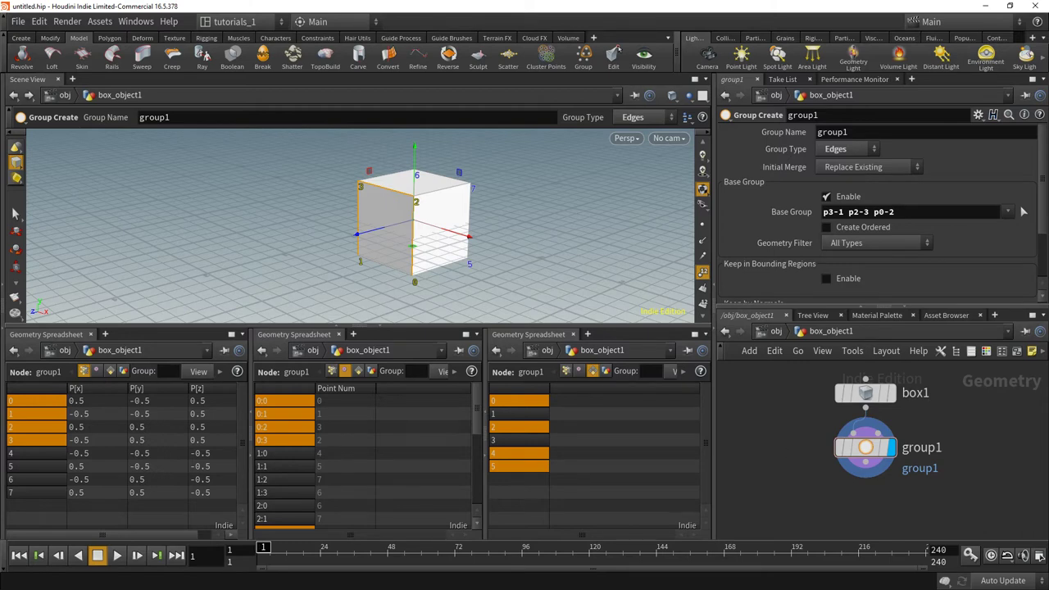
Step: Read the Geometry attributes page in the maximised documentation browser, then move the browser aside
{"action": "key", "text": "alt+Tab"}
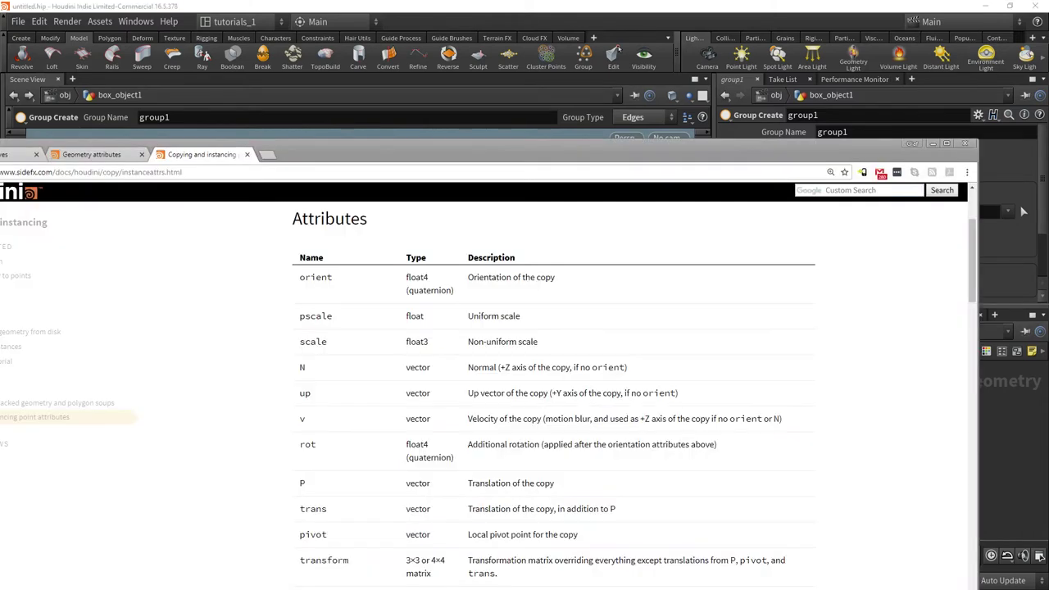
{"action": "double_click", "coordinate": [443, 160]}
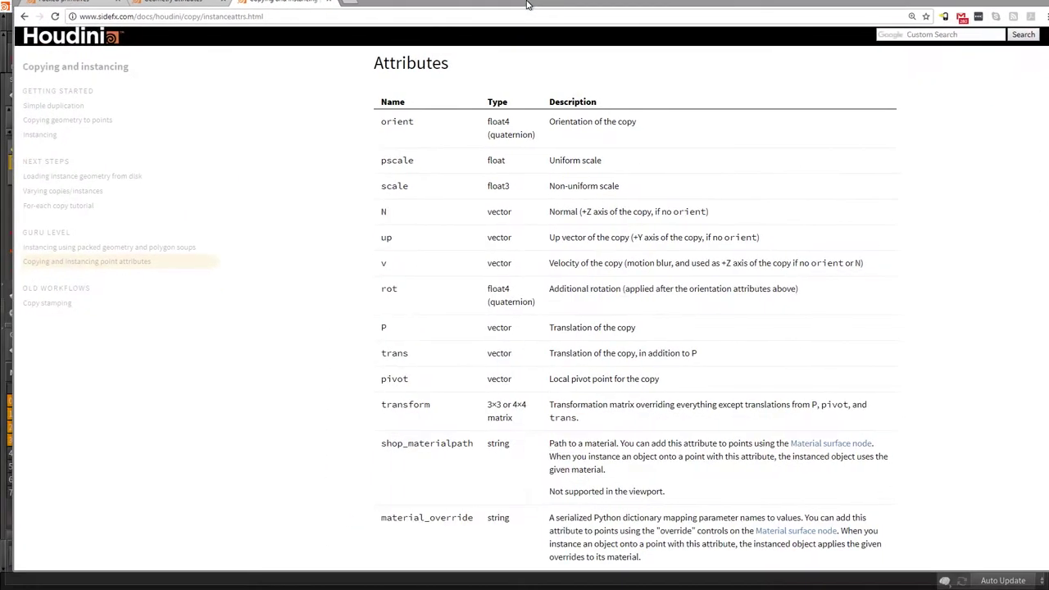
{"action": "left_click", "coordinate": [151, 9]}
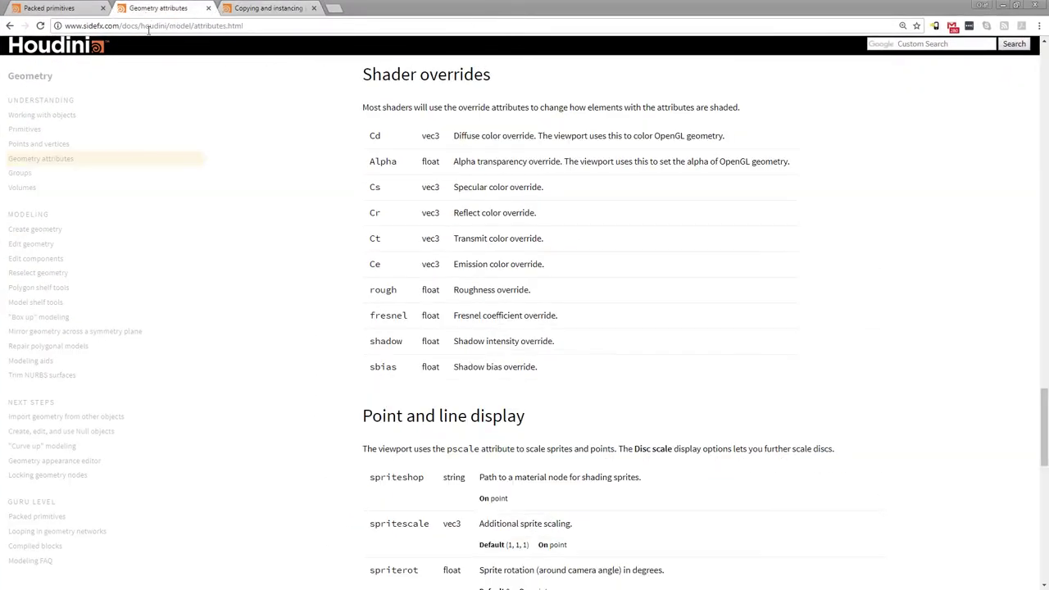
{"action": "scroll", "coordinate": [410, 182], "scroll_direction": "down", "scroll_amount": 3}
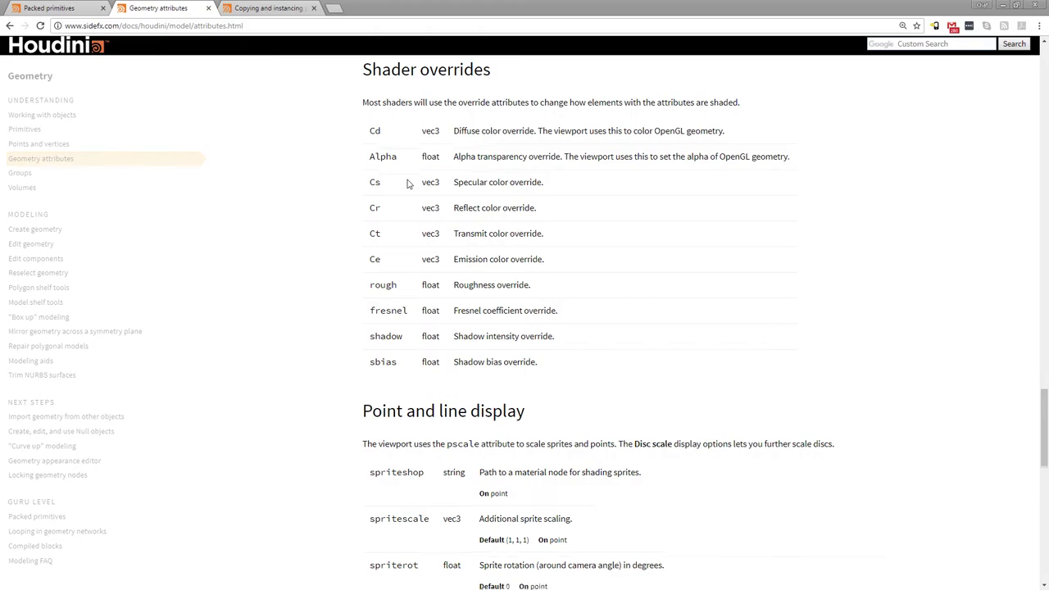
{"action": "scroll", "coordinate": [404, 258], "scroll_direction": "up", "scroll_amount": 4}
{"action": "scroll", "coordinate": [403, 258], "scroll_direction": "up", "scroll_amount": 3}
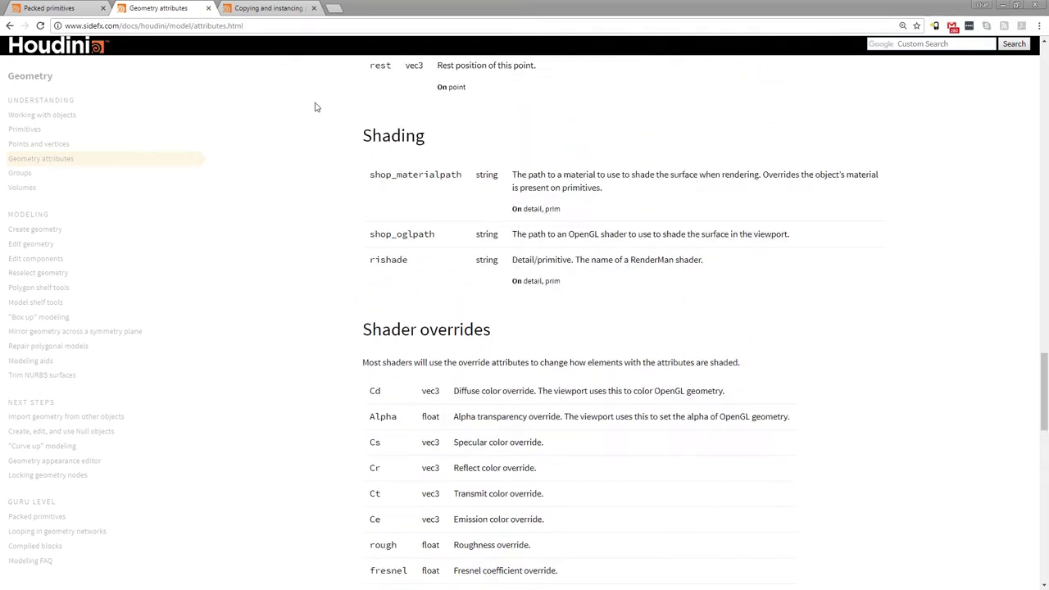
{"action": "scroll", "coordinate": [545, 168], "scroll_direction": "up", "scroll_amount": 3}
{"action": "scroll", "coordinate": [545, 168], "scroll_direction": "up", "scroll_amount": 15}
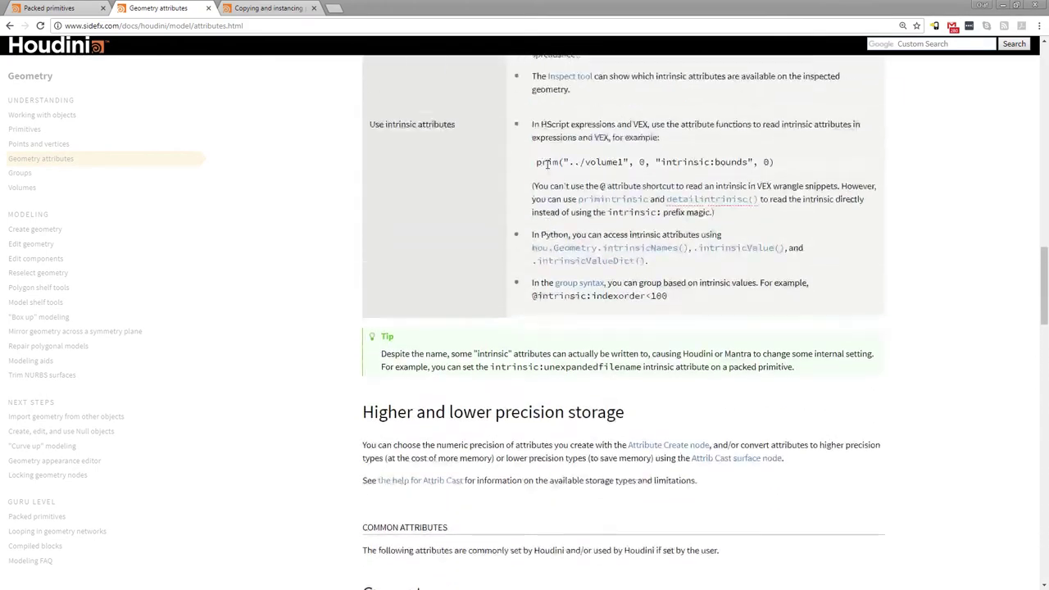
{"action": "scroll", "coordinate": [547, 168], "scroll_direction": "up", "scroll_amount": 7}
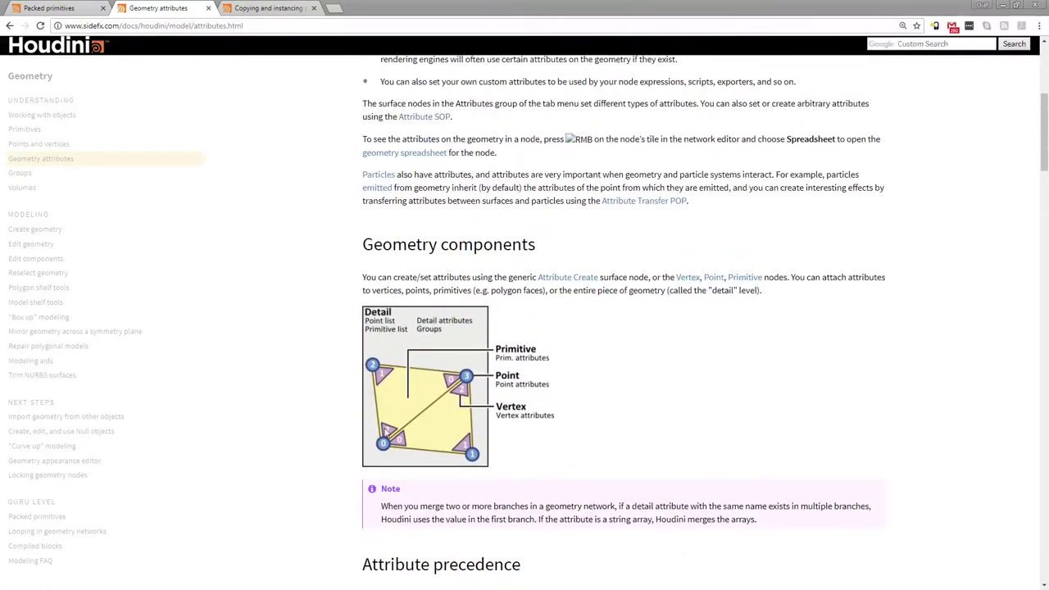
{"action": "scroll", "coordinate": [619, 397], "scroll_direction": "down", "scroll_amount": 1}
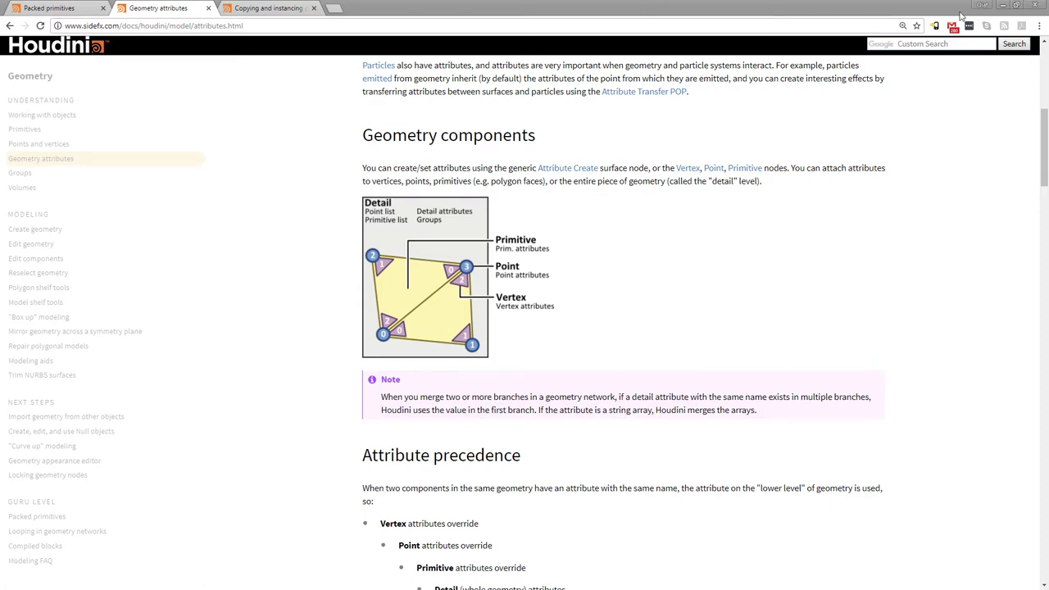
{"action": "left_click_drag", "start_coordinate": [861, 9], "coordinate": [962, 80]}
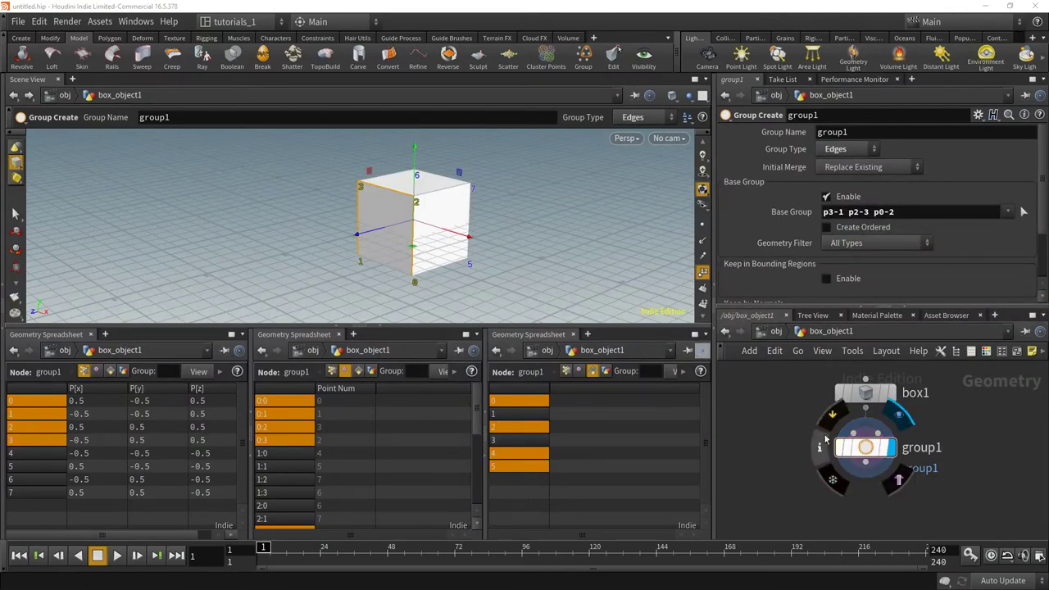
{"action": "middle_click_drag", "start_coordinate": [788, 398], "coordinate": [748, 432]}
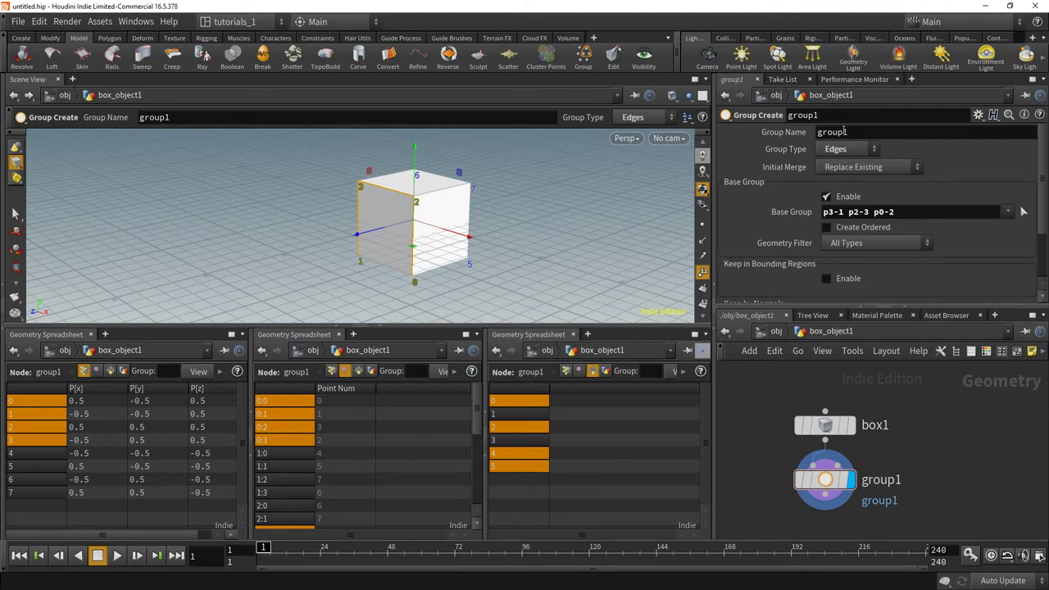
{"action": "middle_click_drag", "start_coordinate": [927, 453], "coordinate": [881, 443]}
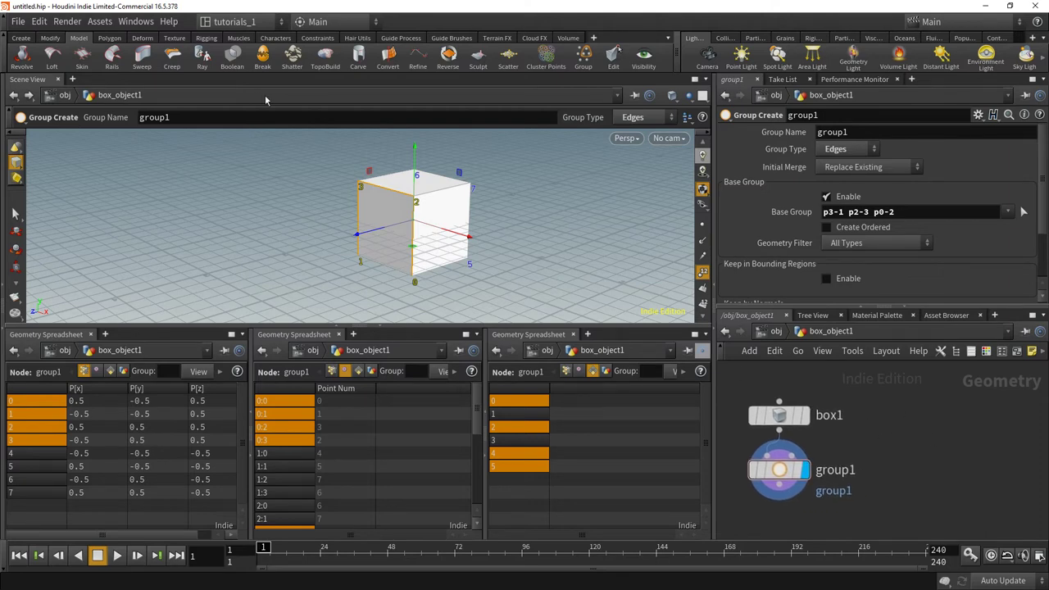
{"action": "left_click", "coordinate": [21, 39]}
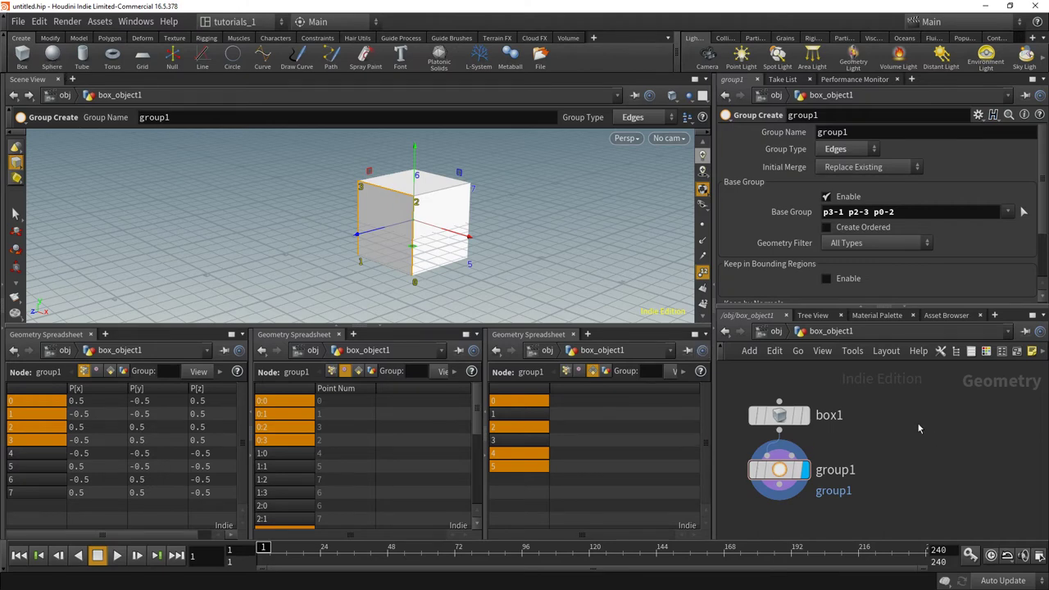
{"action": "key", "text": "Tab"}
{"action": "mouse_move", "coordinate": [928, 426]}
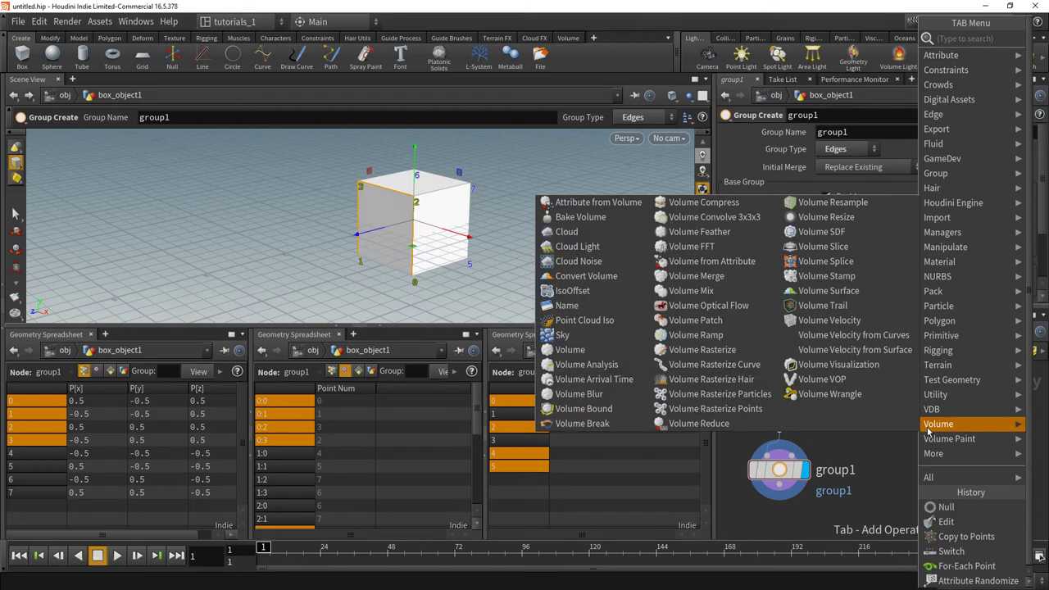
{"action": "type", "text": "sp"}
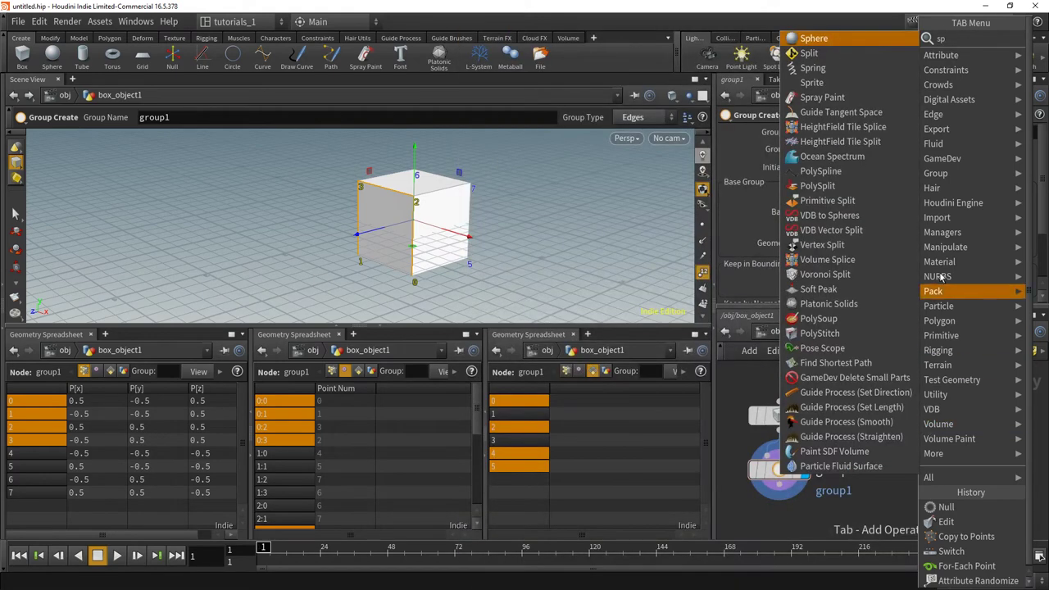
{"action": "key", "text": "Escape"}
{"action": "left_click", "coordinate": [920, 441]}
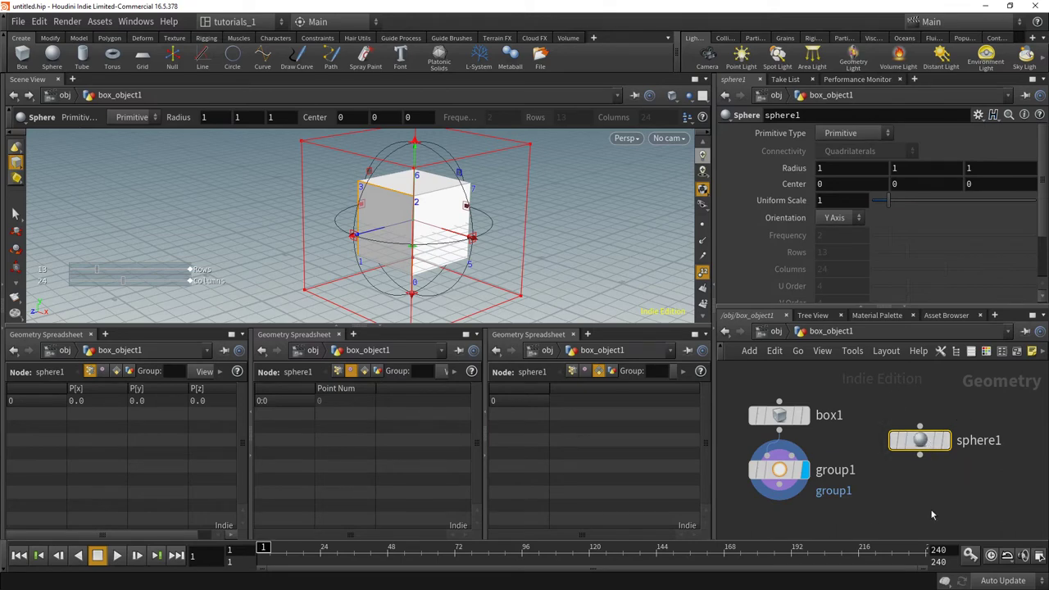
{"action": "key", "text": "Delete"}
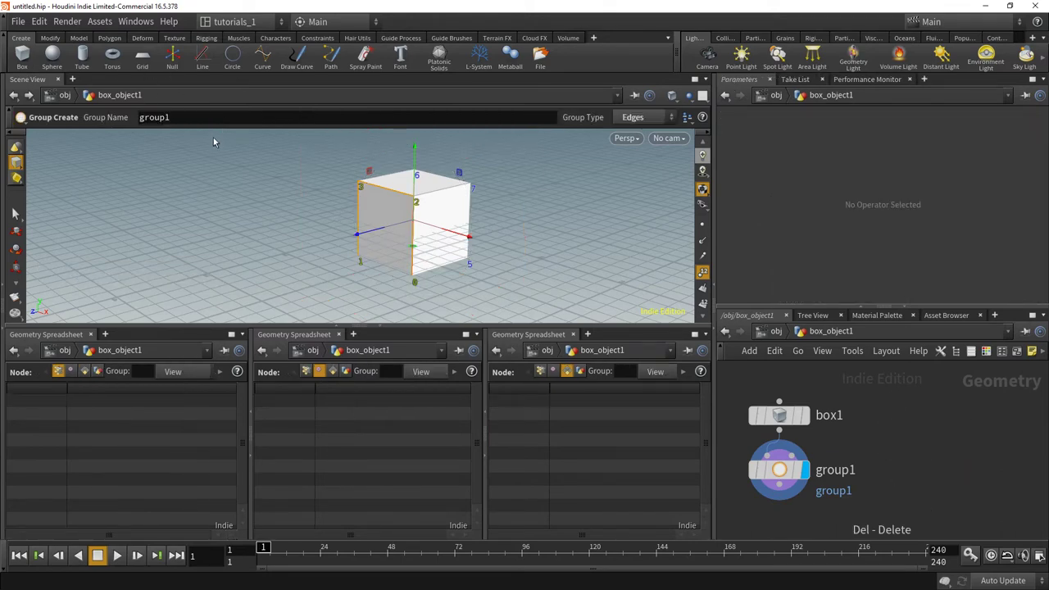
Step: Create sphere_object1 at the origin and place its node beside box_object1
{"action": "left_click", "coordinate": [51, 57]}
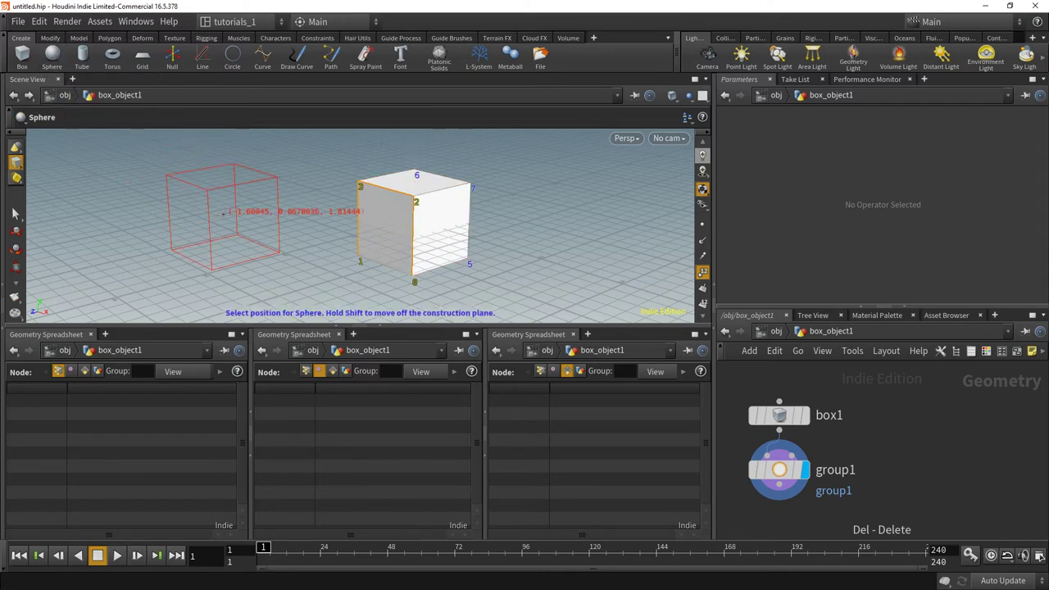
{"action": "key", "text": "Return"}
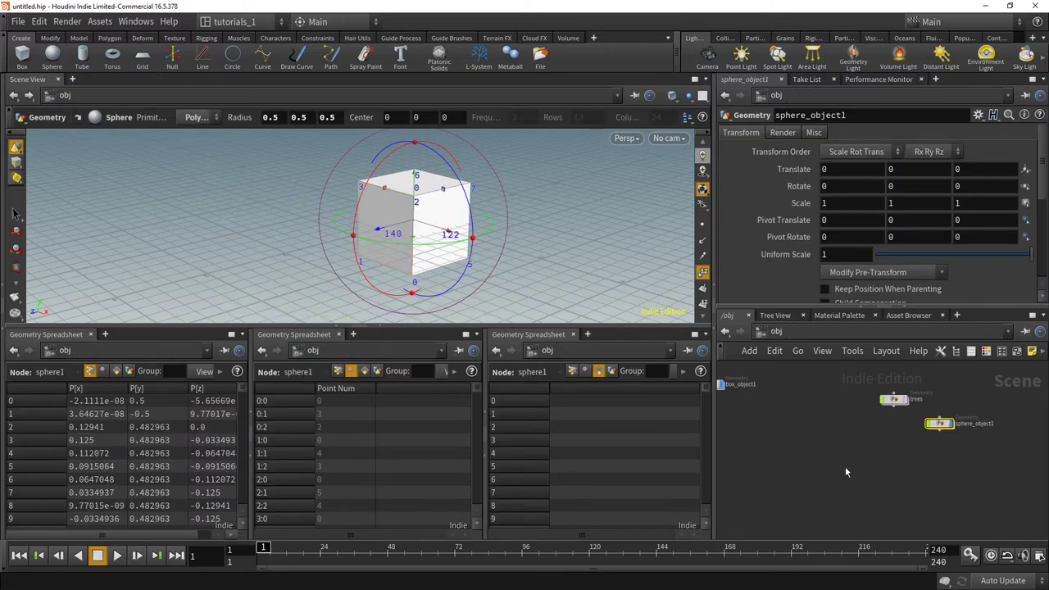
{"action": "scroll", "coordinate": [861, 453], "scroll_direction": "up", "scroll_amount": 2}
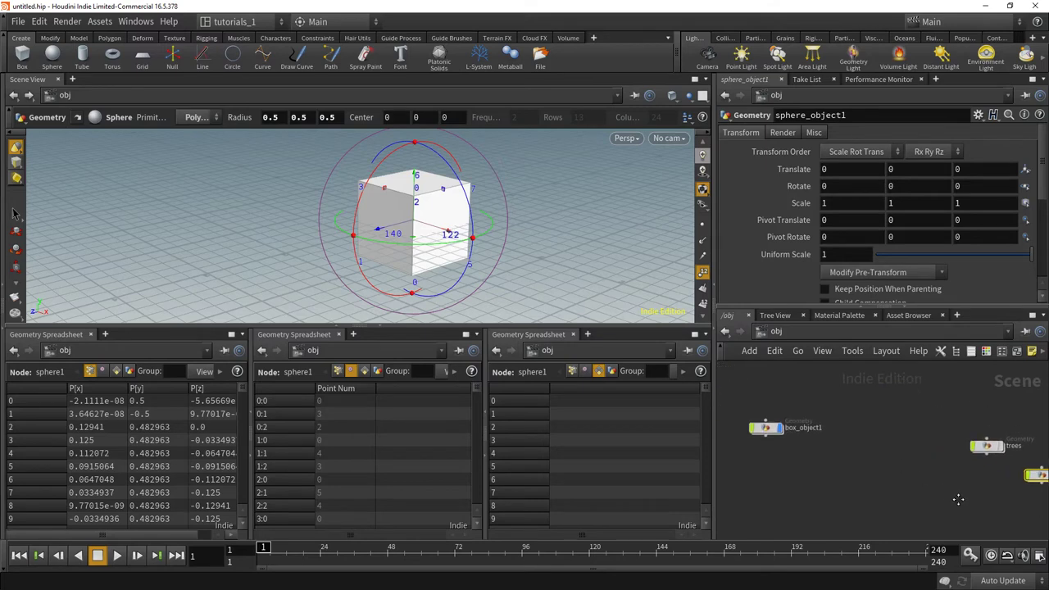
{"action": "left_click_drag", "start_coordinate": [1019, 475], "coordinate": [804, 457]}
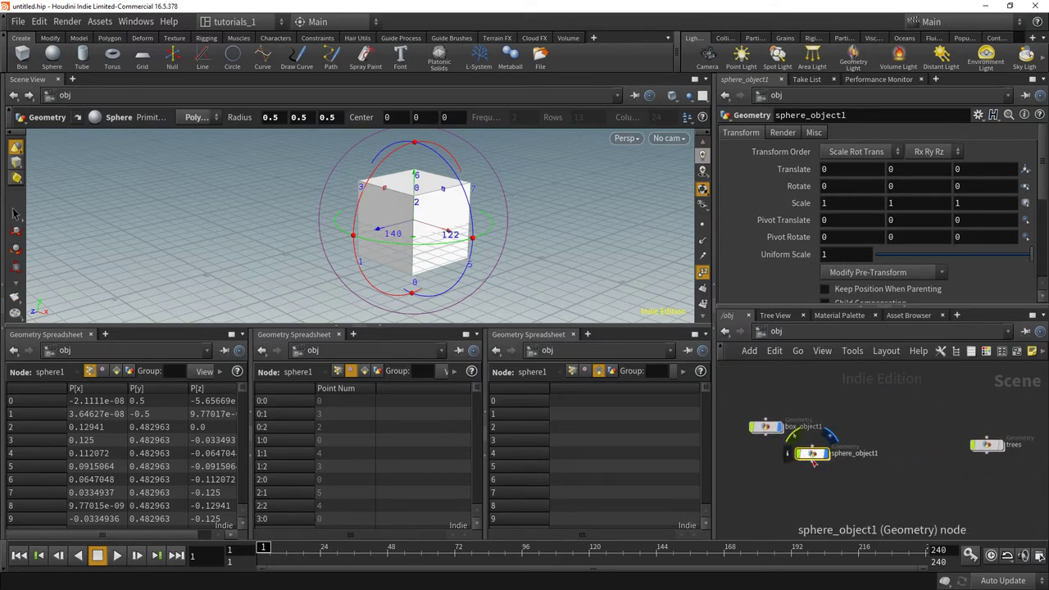
{"action": "scroll", "coordinate": [804, 485], "scroll_direction": "up", "scroll_amount": 2}
{"action": "middle_click_drag", "start_coordinate": [804, 484], "coordinate": [860, 491]}
Step: Look inside sphere_object1, return to /obj, and open box_object1's network
{"action": "mouse_move", "coordinate": [871, 444]}
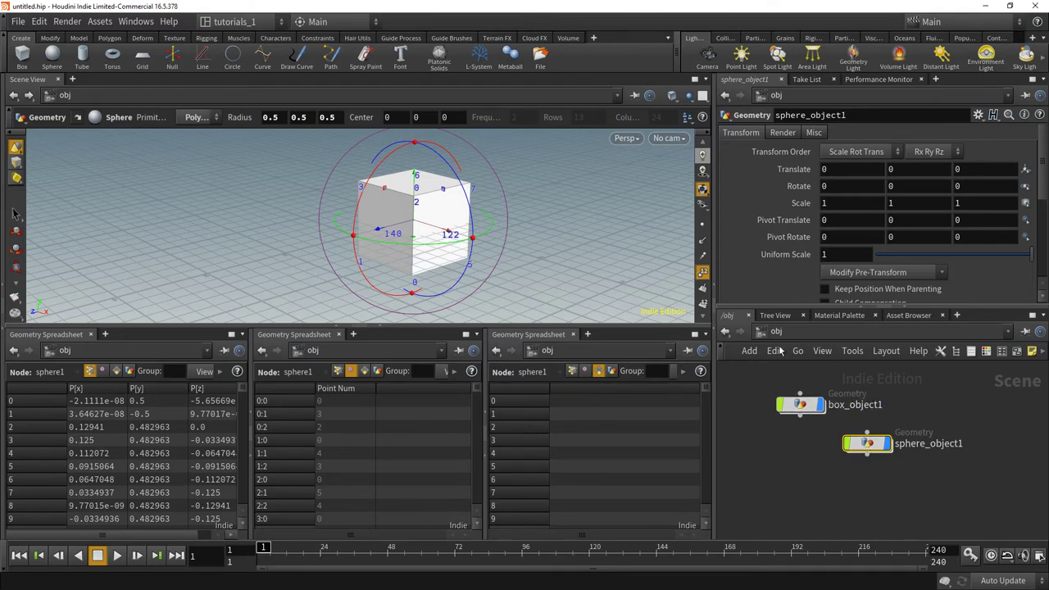
{"action": "double_click", "coordinate": [871, 445]}
{"action": "mouse_move", "coordinate": [878, 460]}
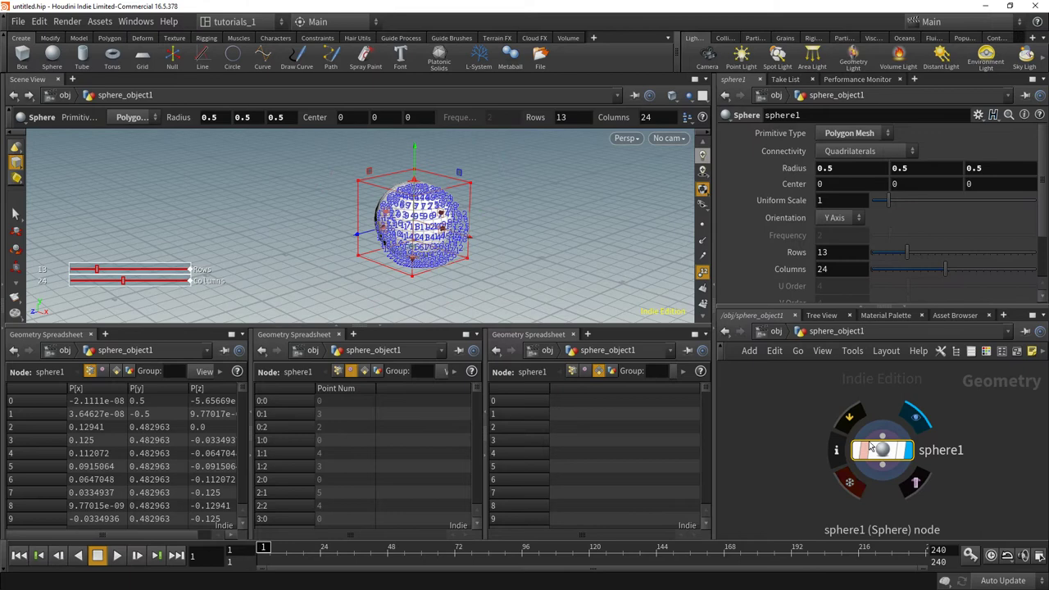
{"action": "left_click", "coordinate": [776, 332]}
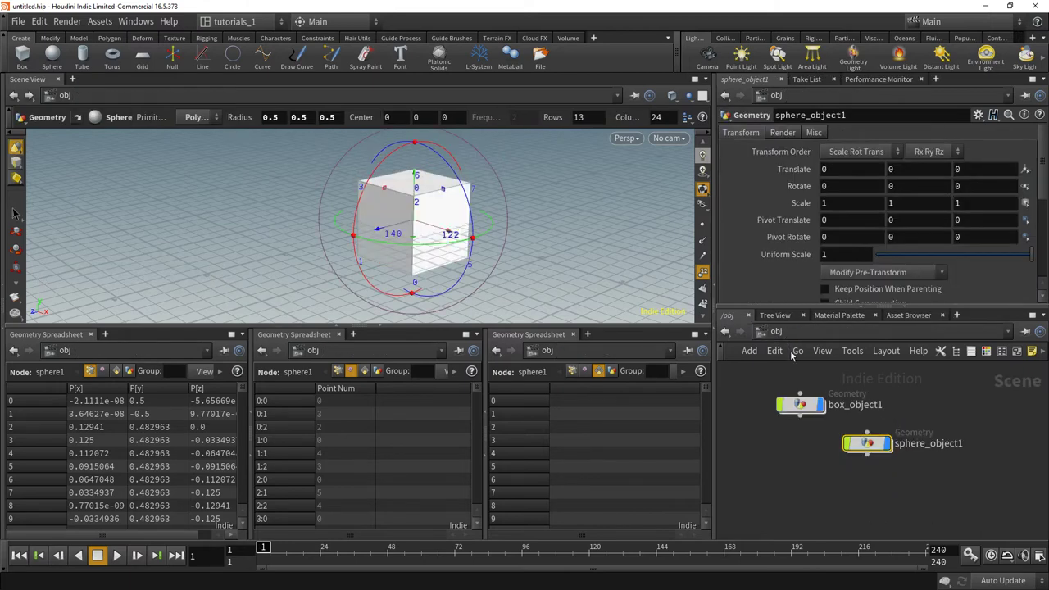
{"action": "double_click", "coordinate": [800, 405]}
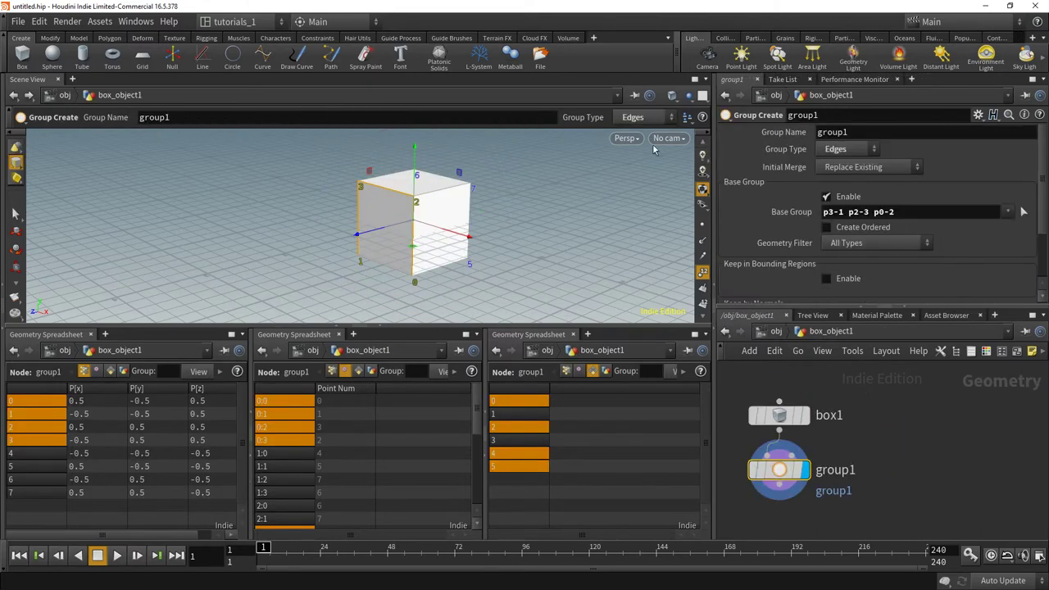
Step: Switch the shelf tool creation option to Create in Context
{"action": "left_click", "coordinate": [687, 120]}
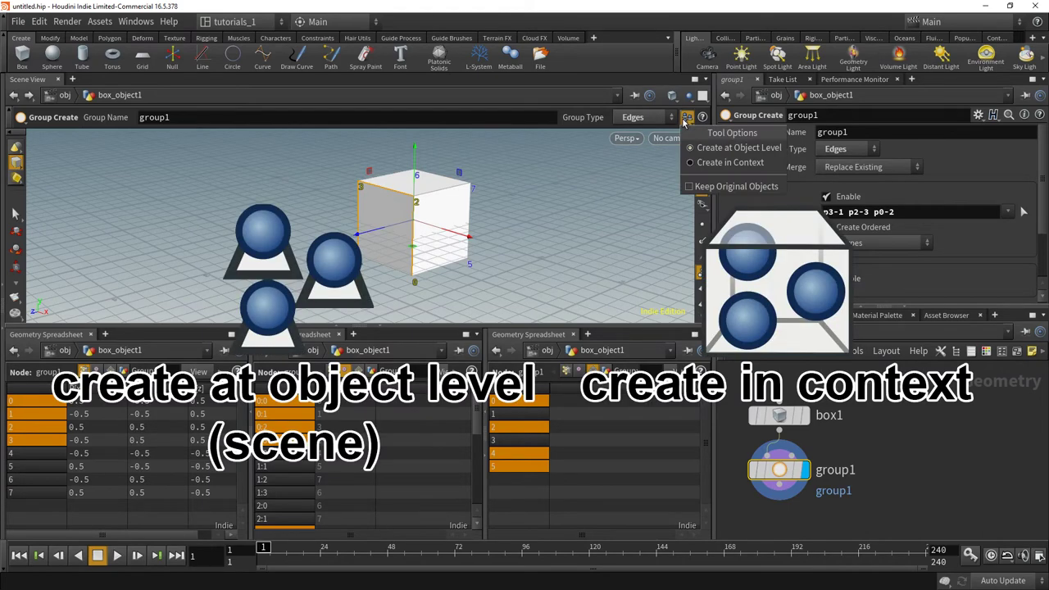
{"action": "left_click", "coordinate": [687, 168]}
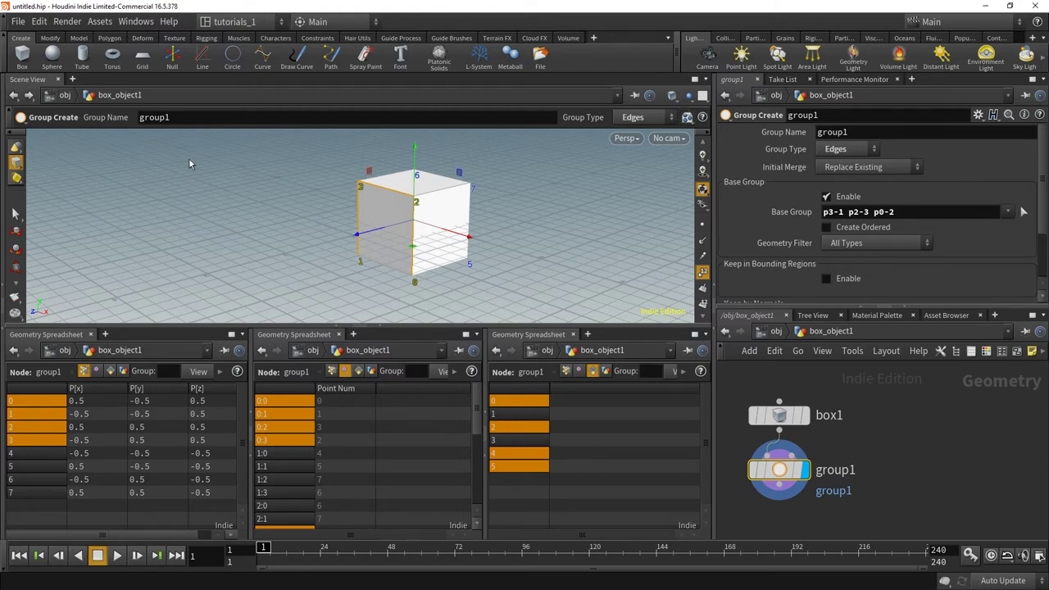
Step: Create sphere1 (13×24 polygons, radius 0.5) at the origin beside box1, then return to obj level
{"action": "left_click", "coordinate": [687, 118]}
{"action": "left_click", "coordinate": [688, 121]}
{"action": "left_click", "coordinate": [51, 57]}
{"action": "key", "text": "Return"}
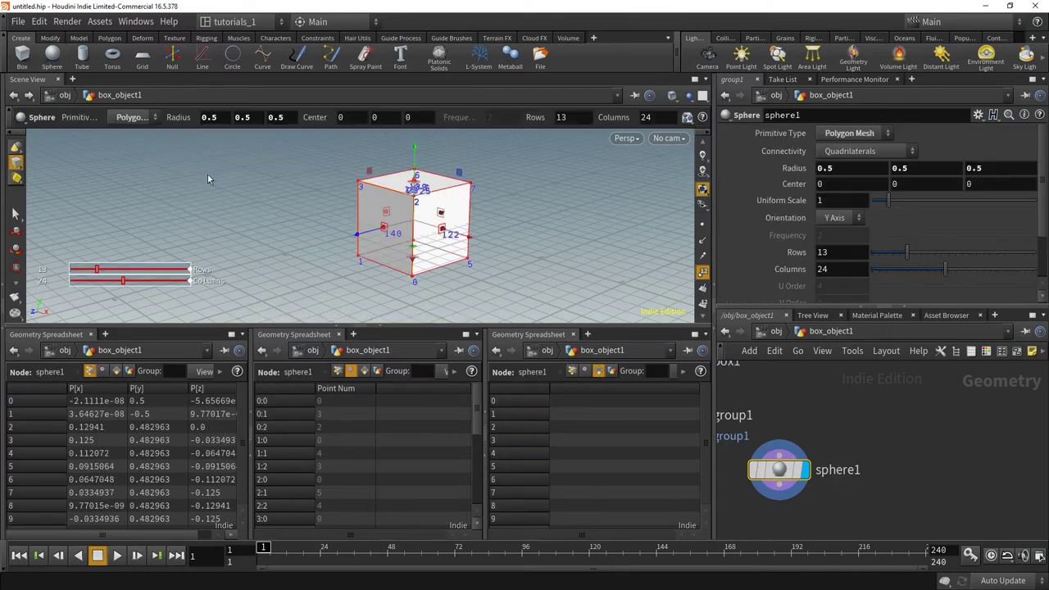
{"action": "key", "text": "h"}
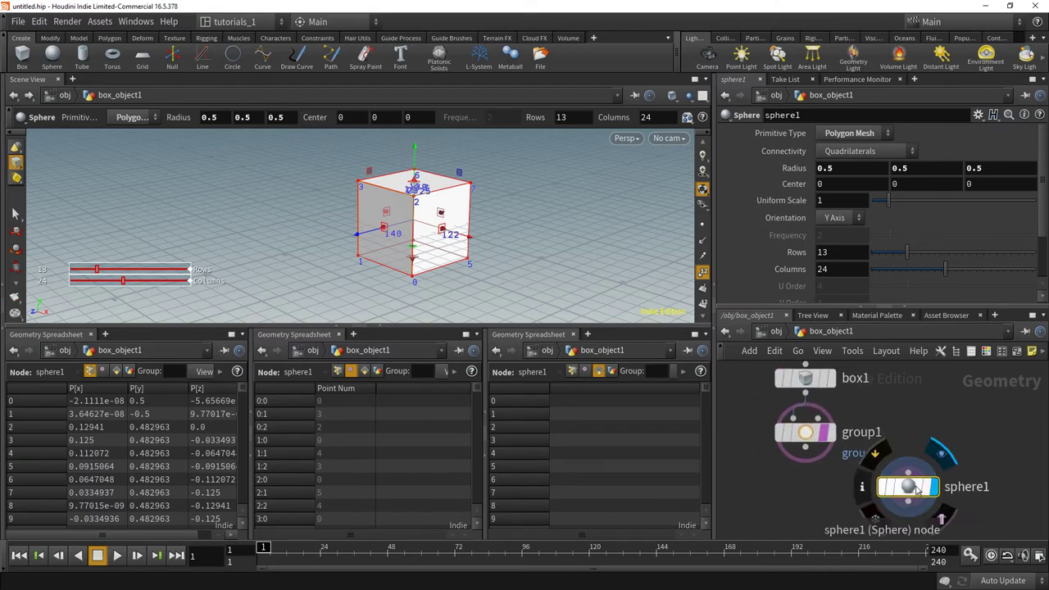
{"action": "left_click_drag", "start_coordinate": [916, 489], "coordinate": [957, 404]}
{"action": "key", "text": "l"}
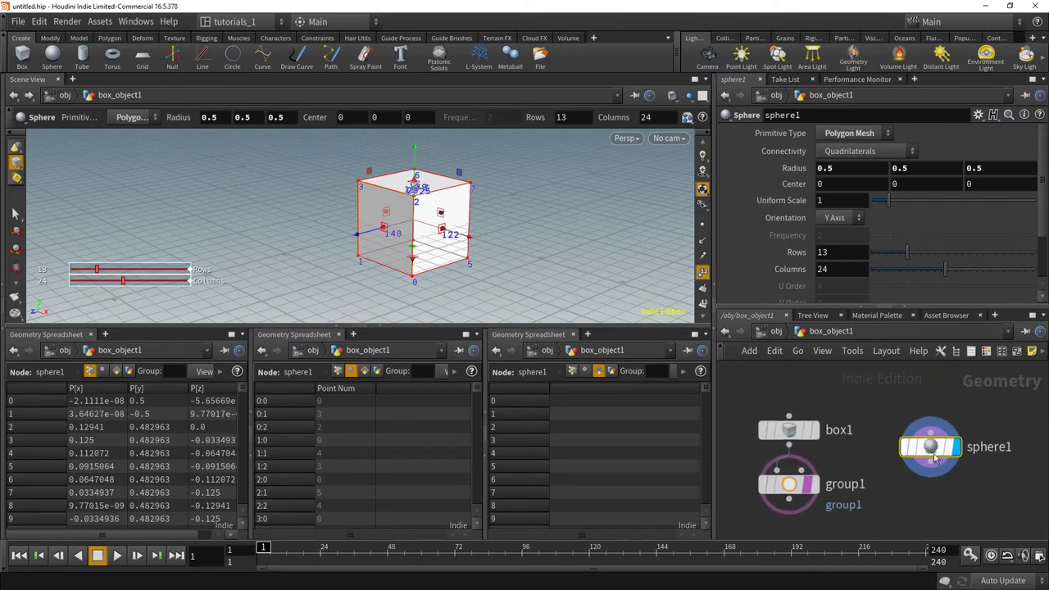
{"action": "left_click_drag", "start_coordinate": [935, 459], "coordinate": [935, 442]}
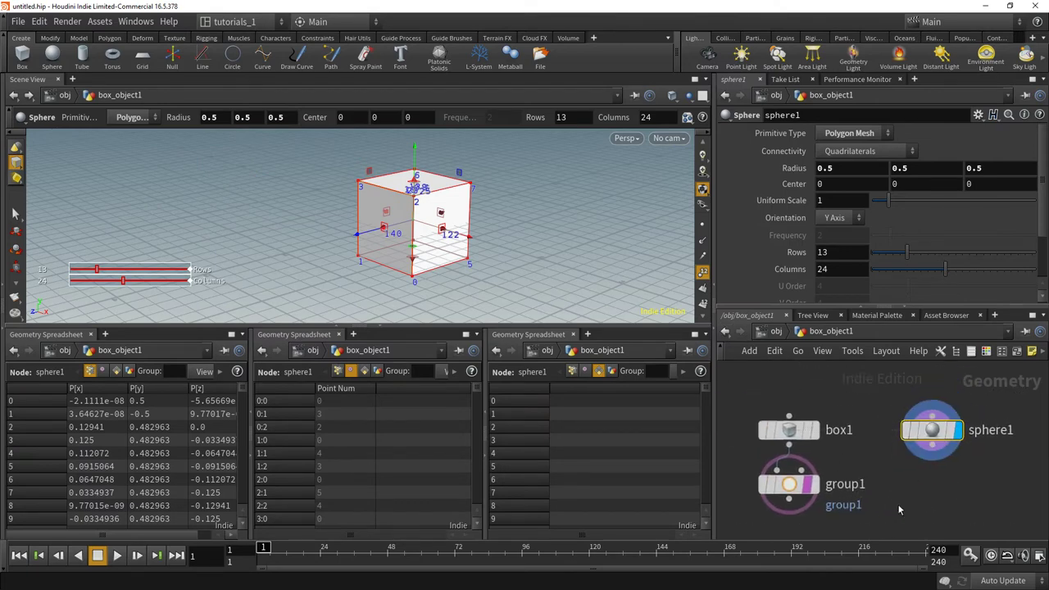
{"action": "left_click", "coordinate": [775, 331]}
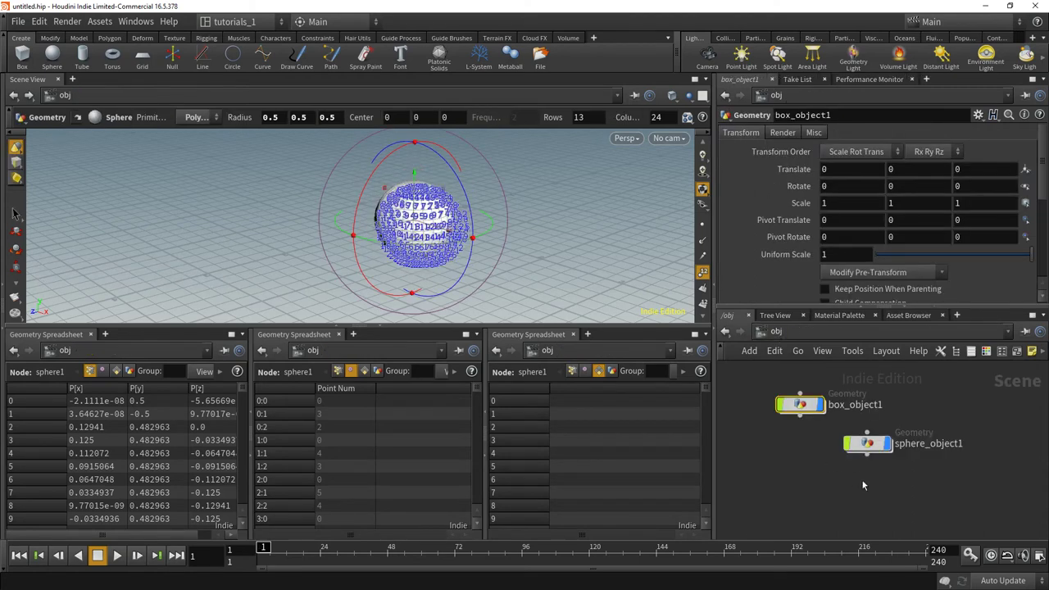
Step: Move the sphere_object1 node up and to the right in the network
{"action": "left_click", "coordinate": [869, 453]}
{"action": "key", "text": "Escape"}
{"action": "left_click_drag", "start_coordinate": [873, 445], "coordinate": [905, 441]}
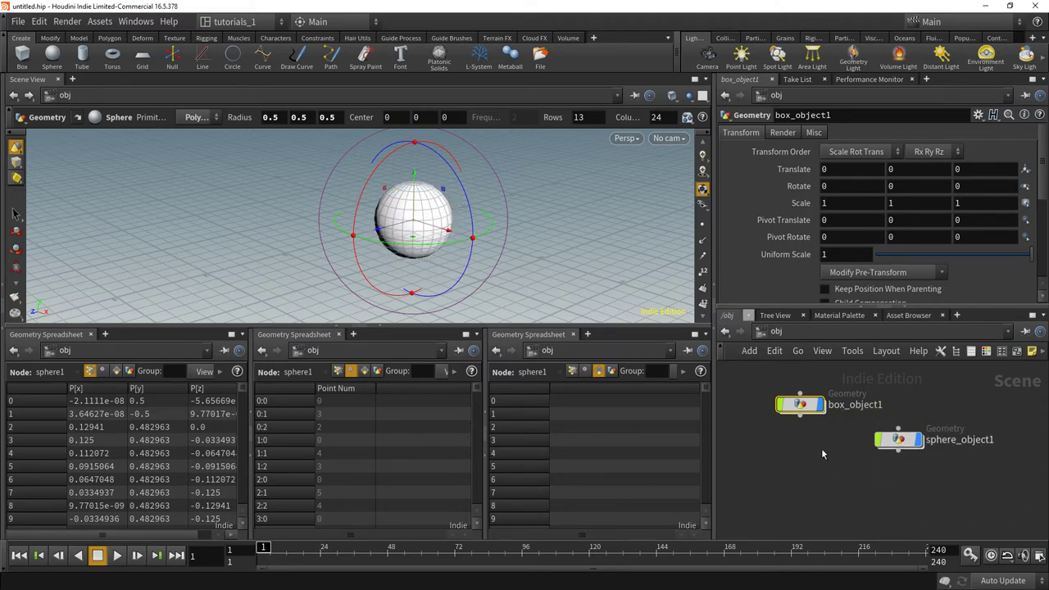
Step: Close the third and second Geometry Spreadsheets, leaving a single wide one
{"action": "left_click", "coordinate": [705, 334]}
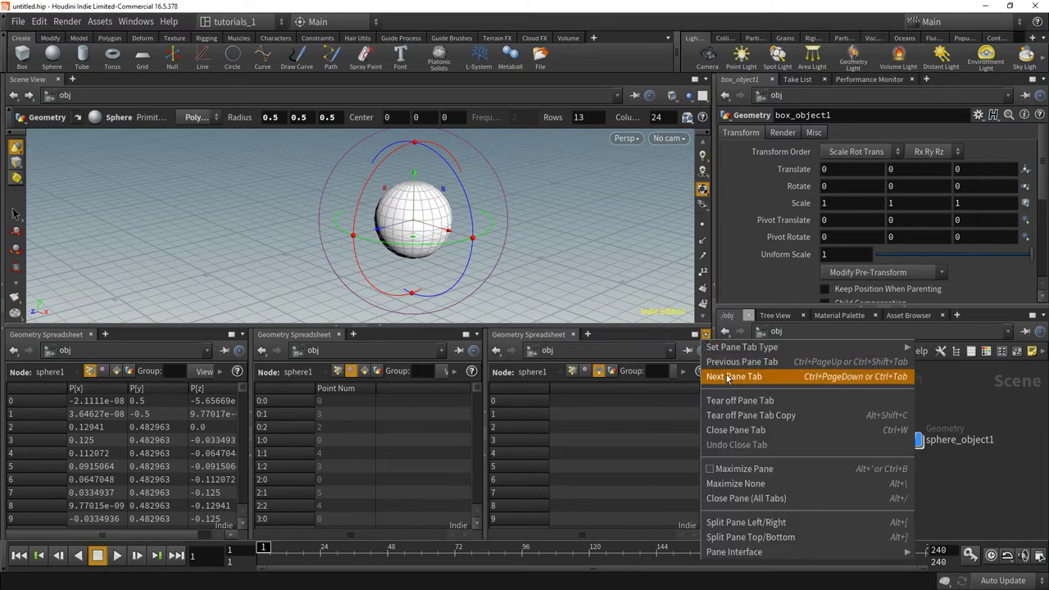
{"action": "left_click", "coordinate": [737, 430]}
{"action": "left_click", "coordinate": [696, 334]}
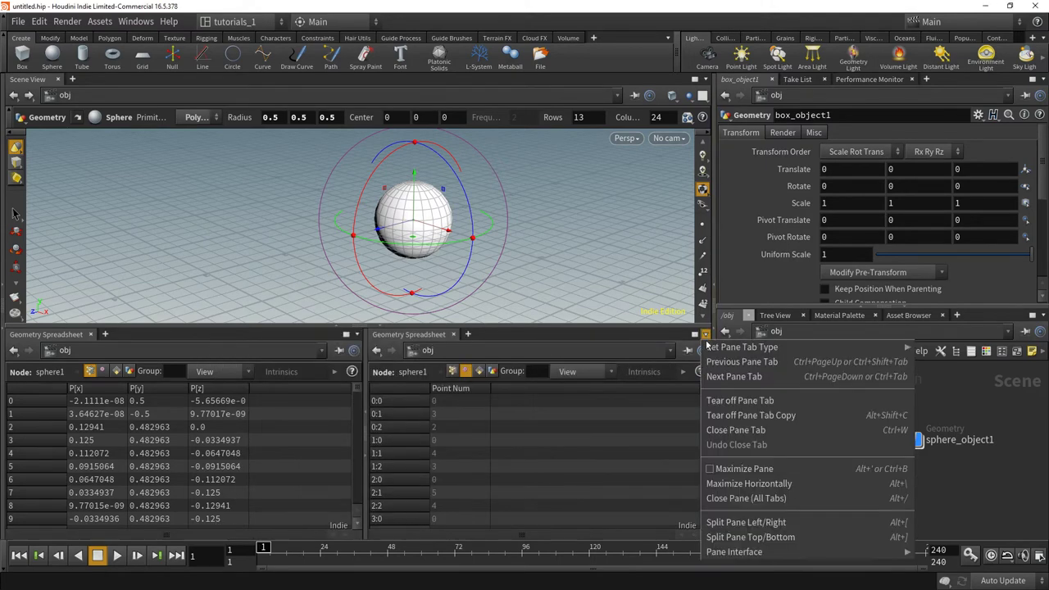
{"action": "left_click", "coordinate": [733, 428]}
Step: Inside box_object1, wire box1's output into group1
{"action": "left_click_drag", "start_coordinate": [910, 449], "coordinate": [944, 437]}
{"action": "double_click", "coordinate": [804, 405]}
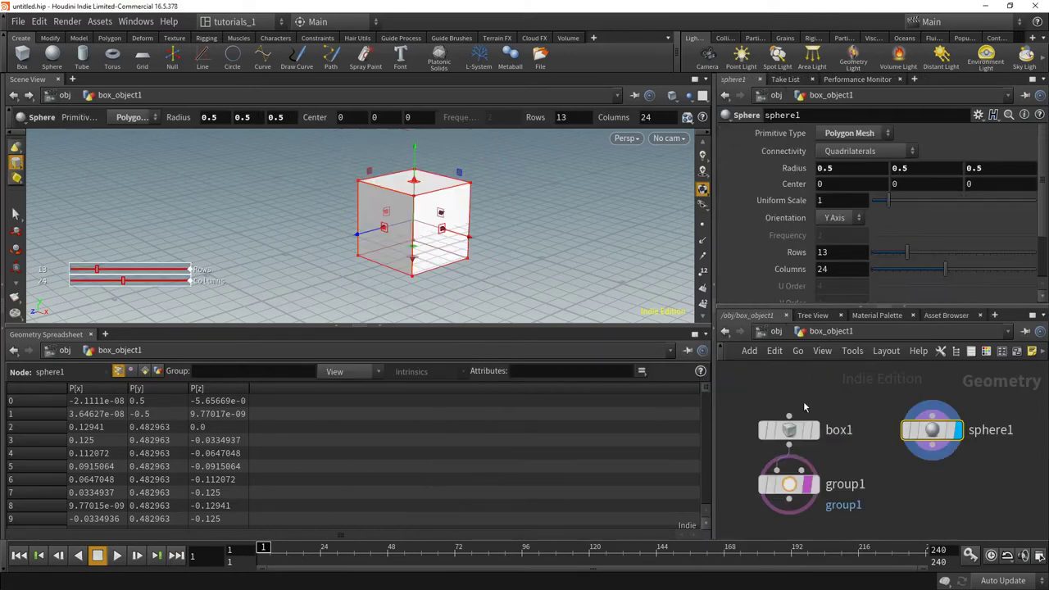
{"action": "left_click_drag", "start_coordinate": [785, 416], "coordinate": [789, 443]}
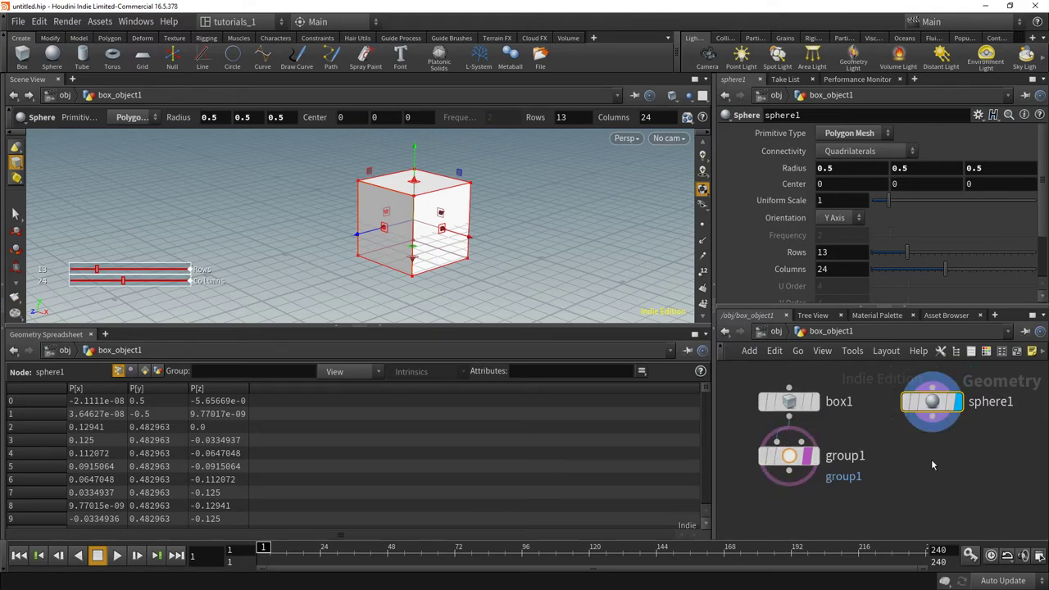
Step: Add a color1 Color node below sphere1 and wire sphere1 into it for white Cd 1, 1, 1
{"action": "key", "text": "Tab"}
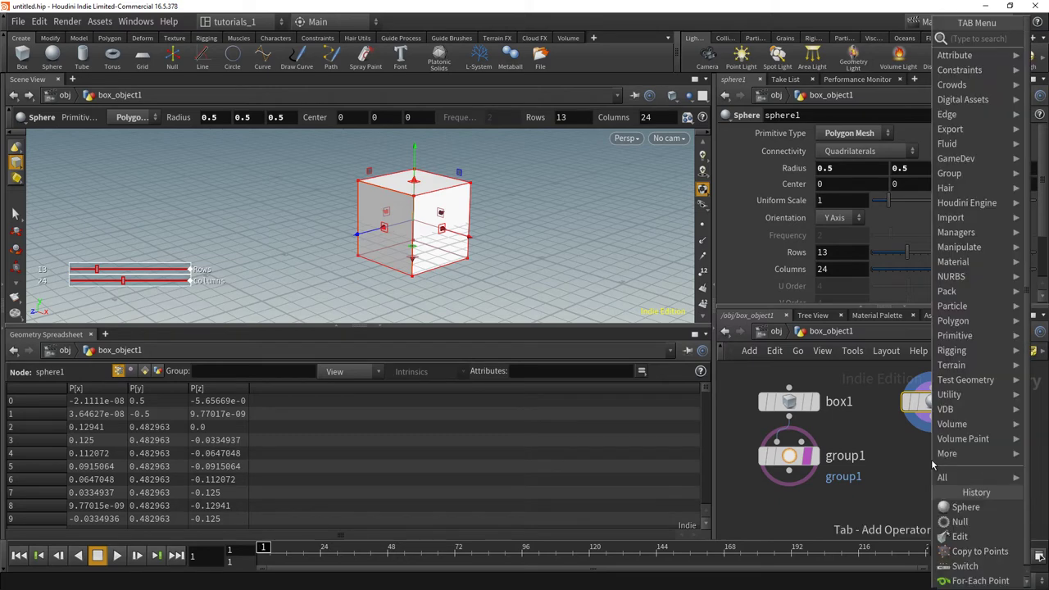
{"action": "type", "text": "color"}
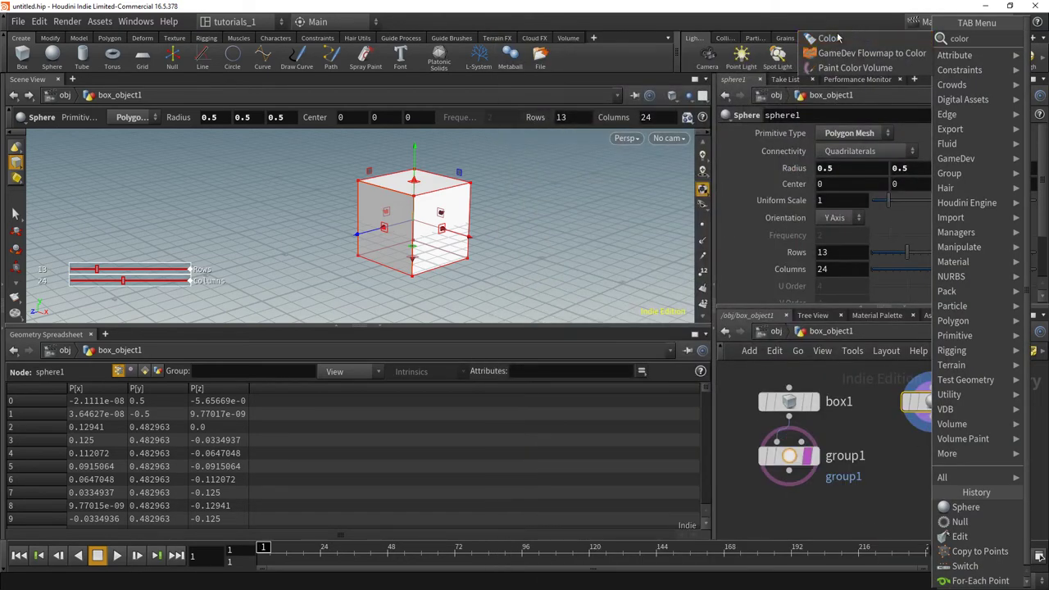
{"action": "left_click", "coordinate": [830, 38]}
{"action": "left_click", "coordinate": [934, 421]}
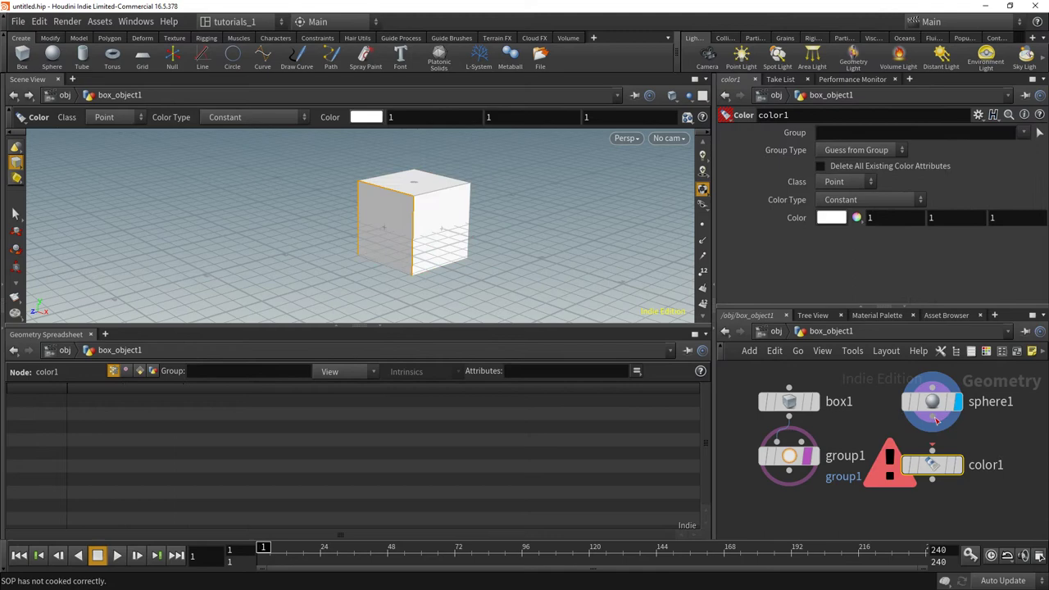
{"action": "left_click_drag", "start_coordinate": [937, 420], "coordinate": [932, 453]}
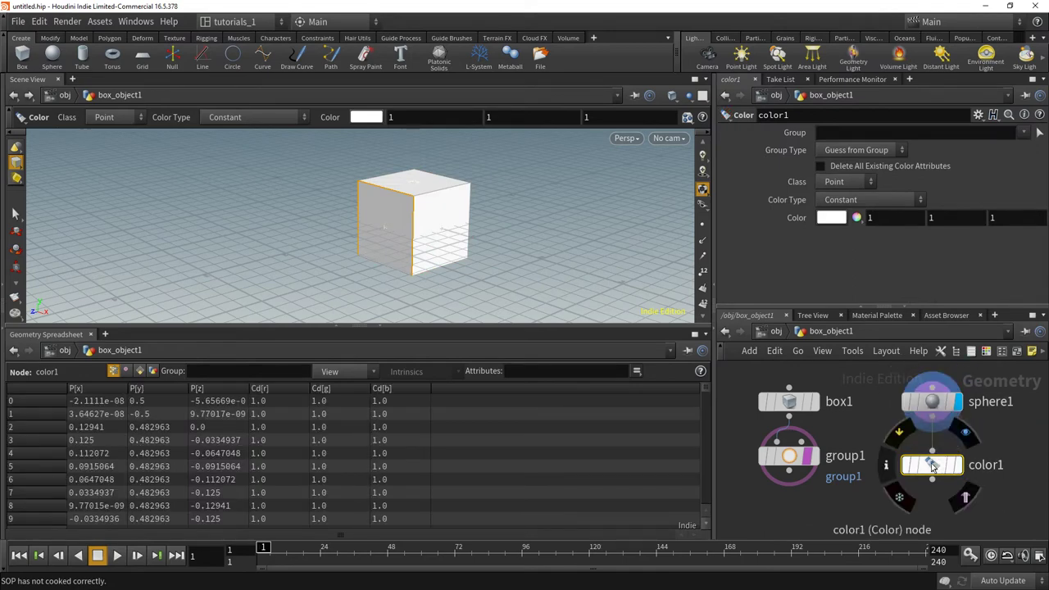
{"action": "left_click_drag", "start_coordinate": [932, 465], "coordinate": [929, 469]}
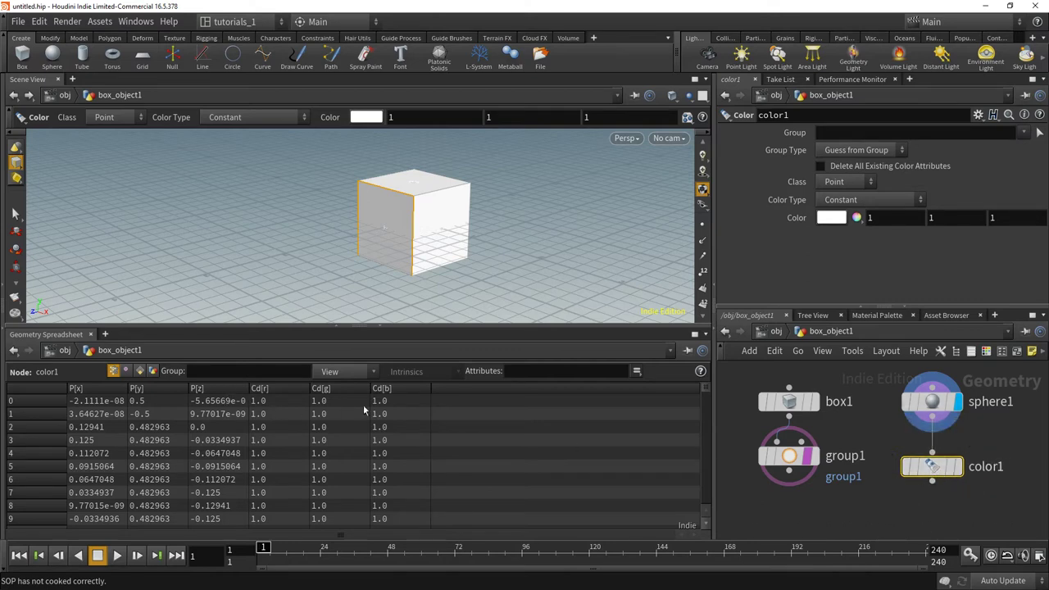
Step: At object level, arrange sphere_object1 below box_object1
{"action": "left_click", "coordinate": [773, 332]}
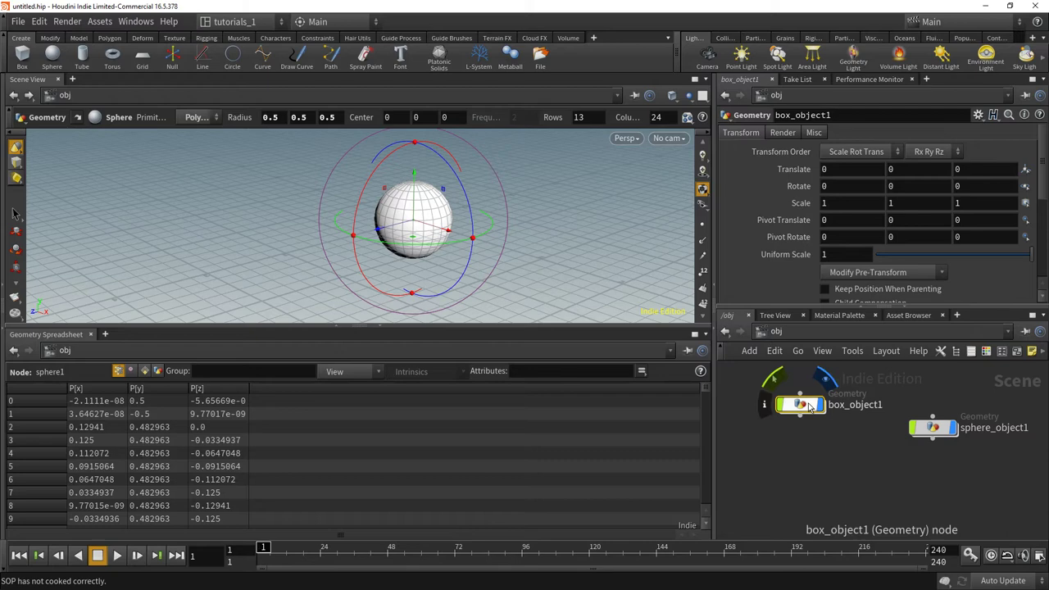
{"action": "left_click_drag", "start_coordinate": [807, 405], "coordinate": [796, 428]}
{"action": "left_click_drag", "start_coordinate": [932, 434], "coordinate": [952, 435]}
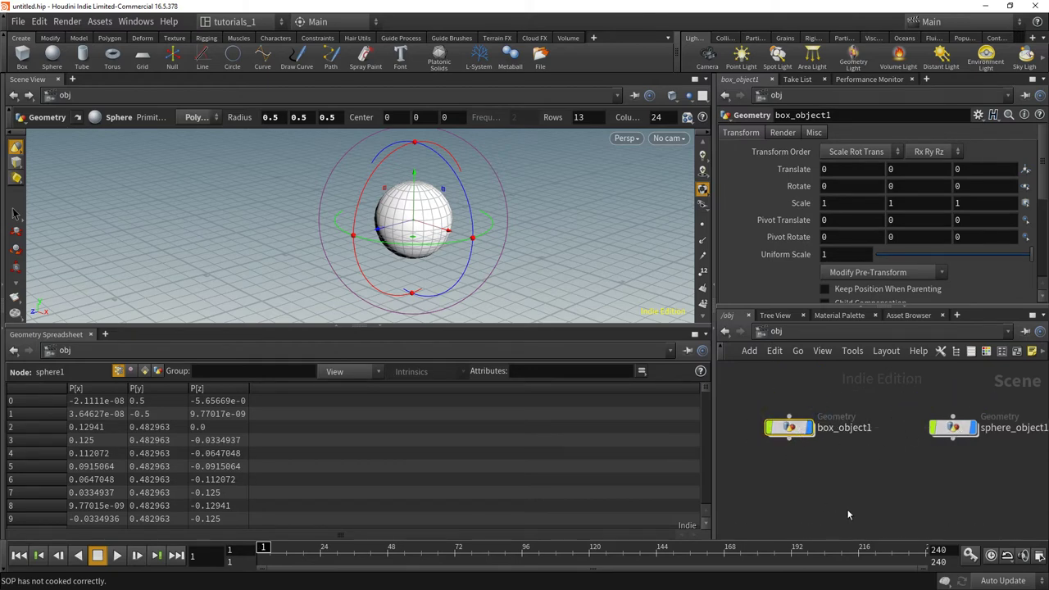
{"action": "left_click_drag", "start_coordinate": [953, 431], "coordinate": [790, 489]}
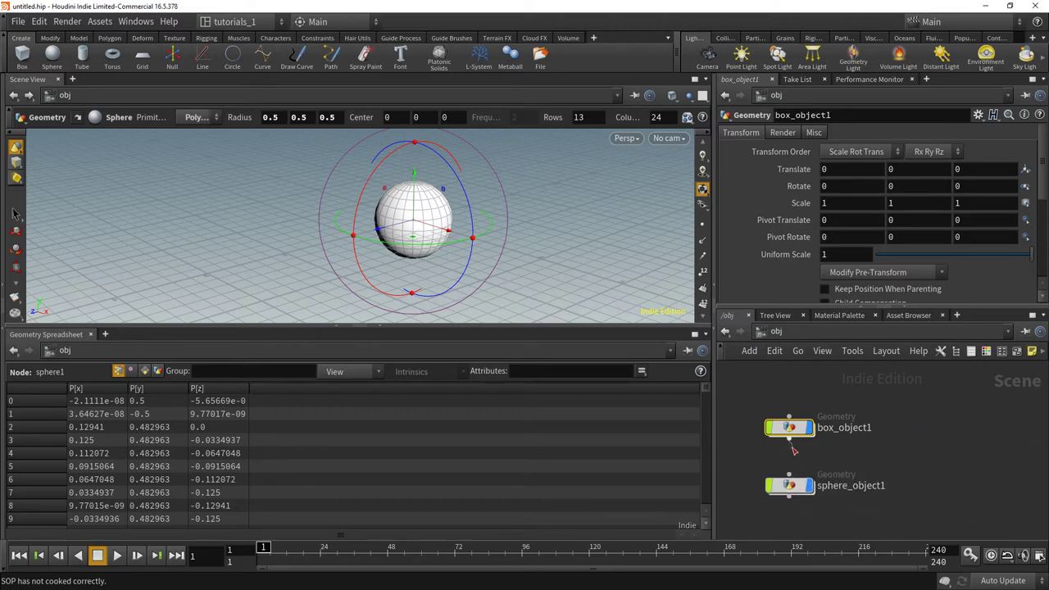
Step: Parent sphere_object1 to box_object1 and set the box's rotation to -20, -20, -20
{"action": "left_click", "coordinate": [789, 439]}
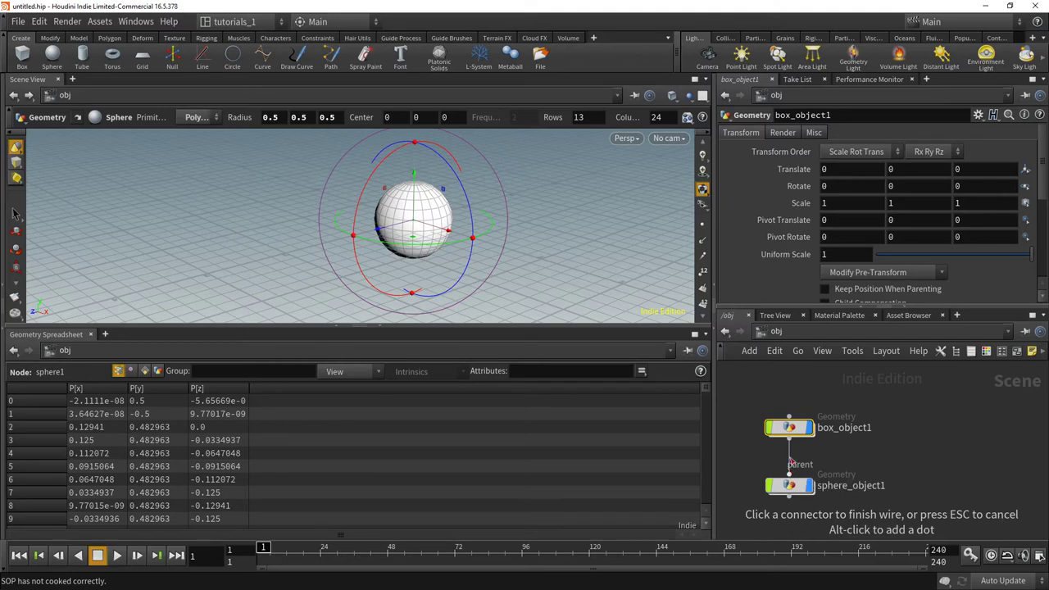
{"action": "left_click", "coordinate": [817, 472]}
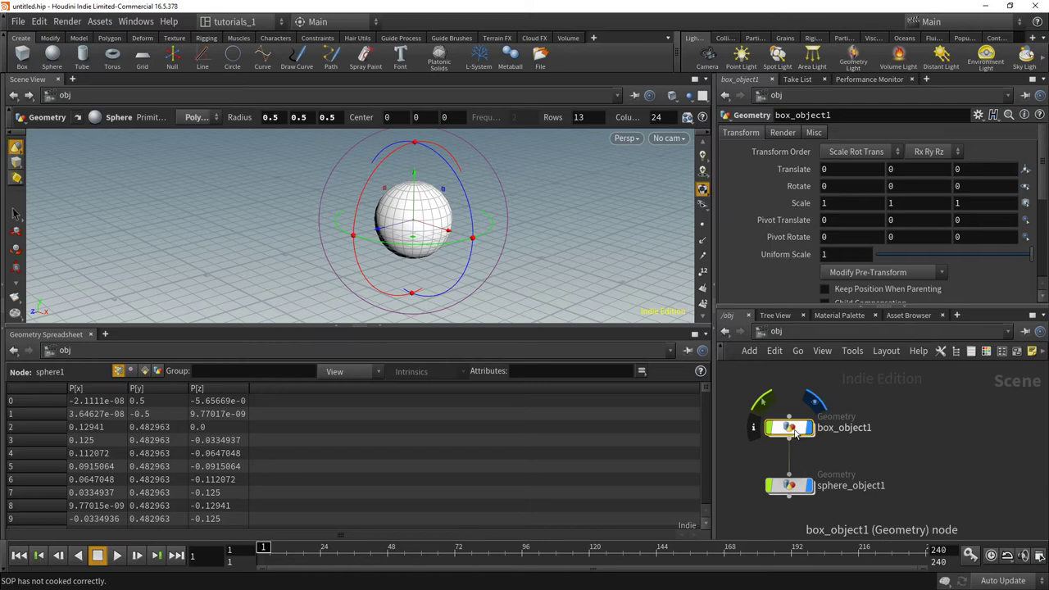
{"action": "left_click_drag", "start_coordinate": [795, 435], "coordinate": [795, 427]}
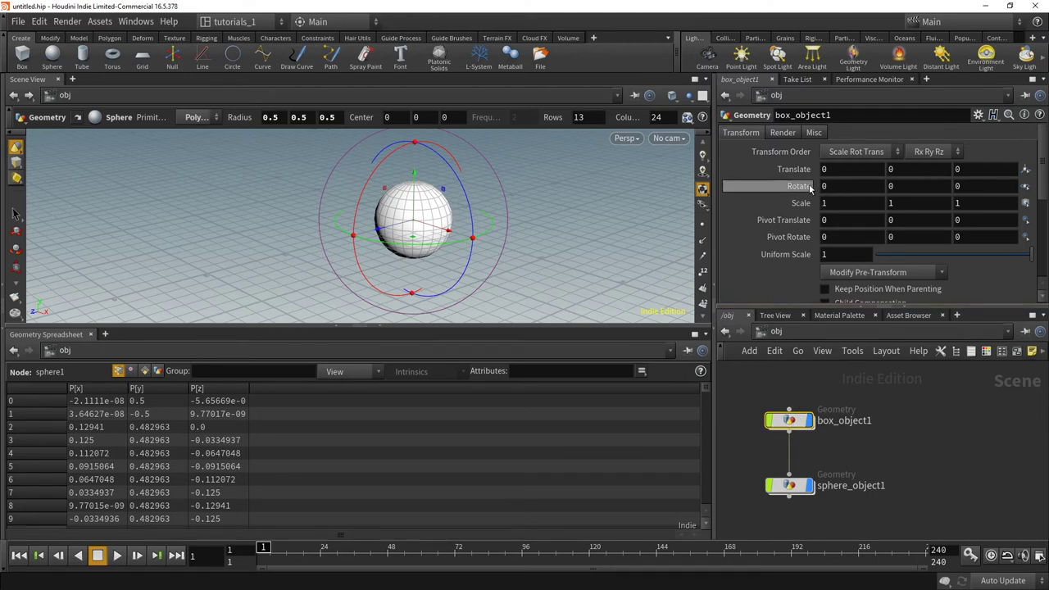
{"action": "middle_click_drag", "start_coordinate": [811, 187], "coordinate": [807, 139]}
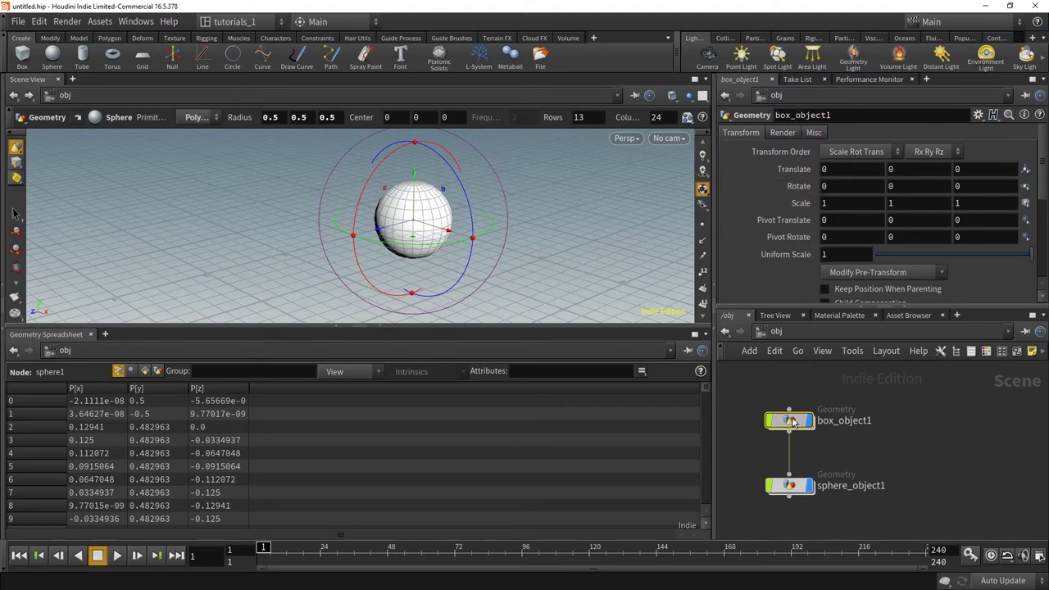
{"action": "middle_click_drag", "start_coordinate": [802, 183], "coordinate": [824, 203]}
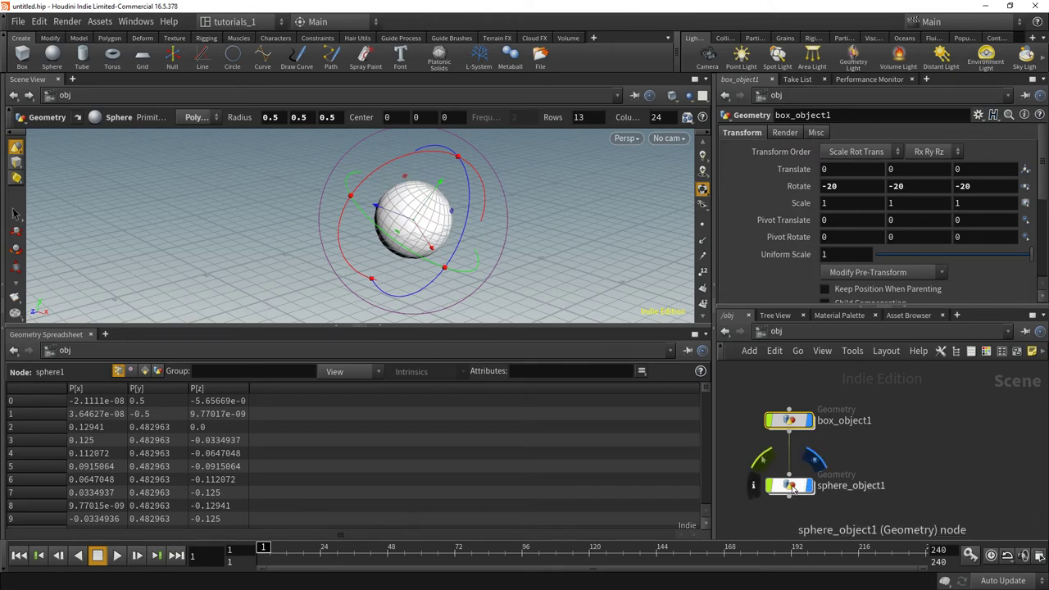
Step: Set sphere_object1's translate to 1, 1, 1 and box_object1's translate X to 0.07
{"action": "left_click_drag", "start_coordinate": [791, 487], "coordinate": [844, 472]}
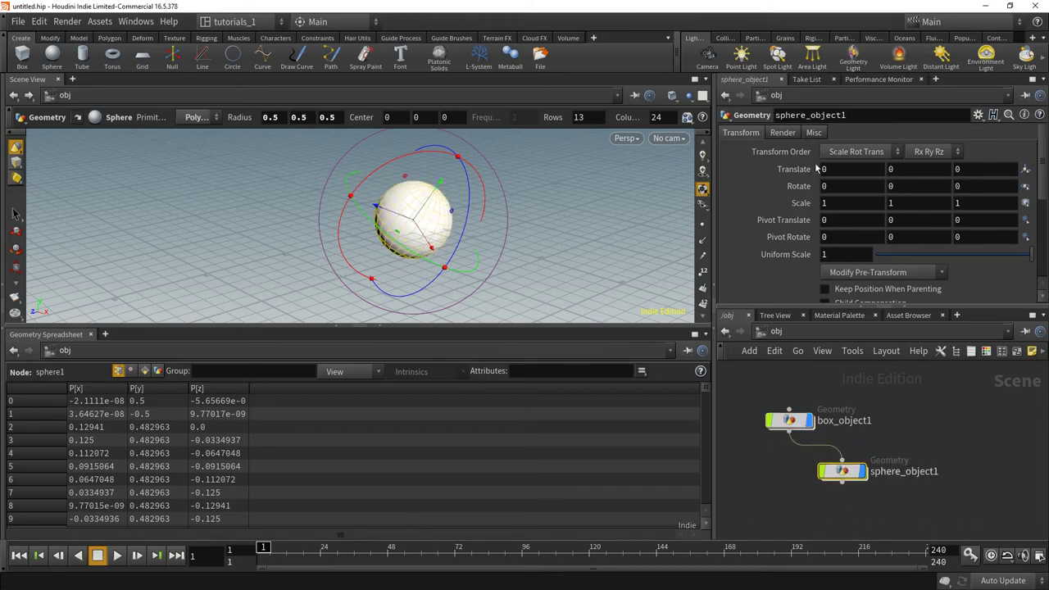
{"action": "middle_click_drag", "start_coordinate": [800, 168], "coordinate": [815, 143]}
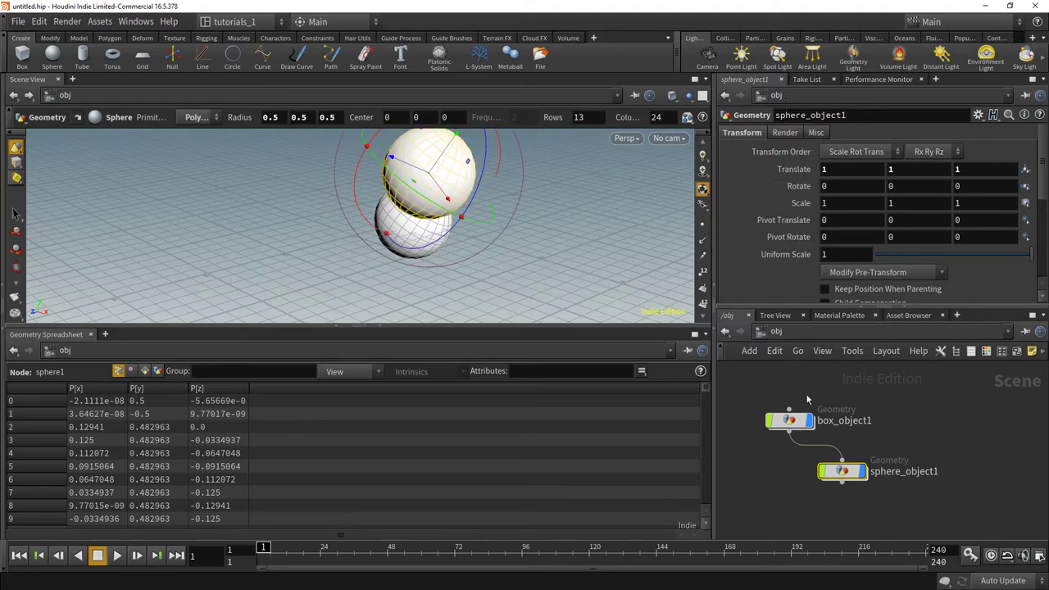
{"action": "left_click", "coordinate": [789, 420]}
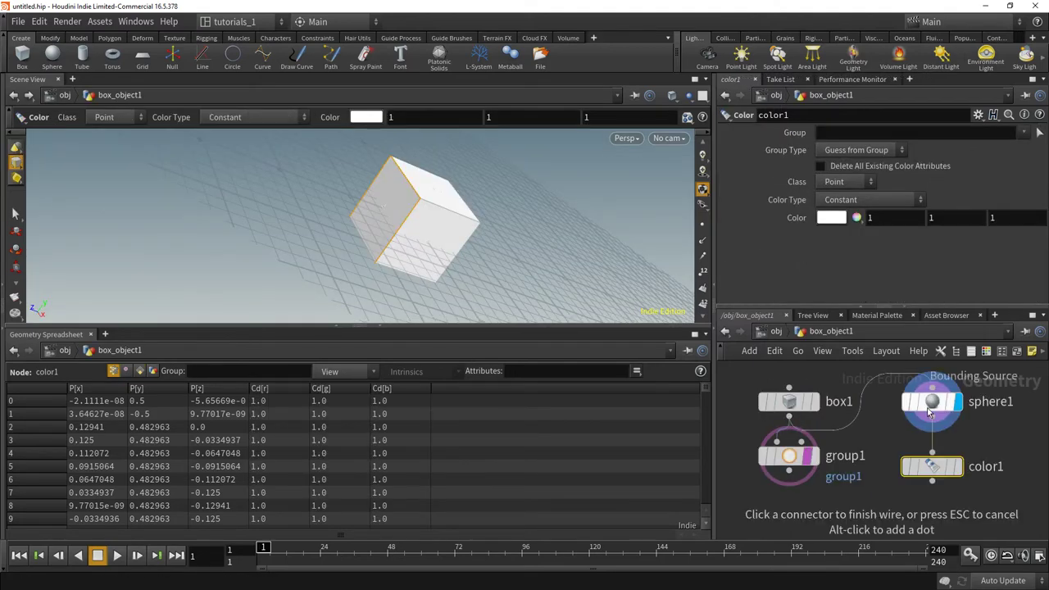
{"action": "key", "text": "Escape"}
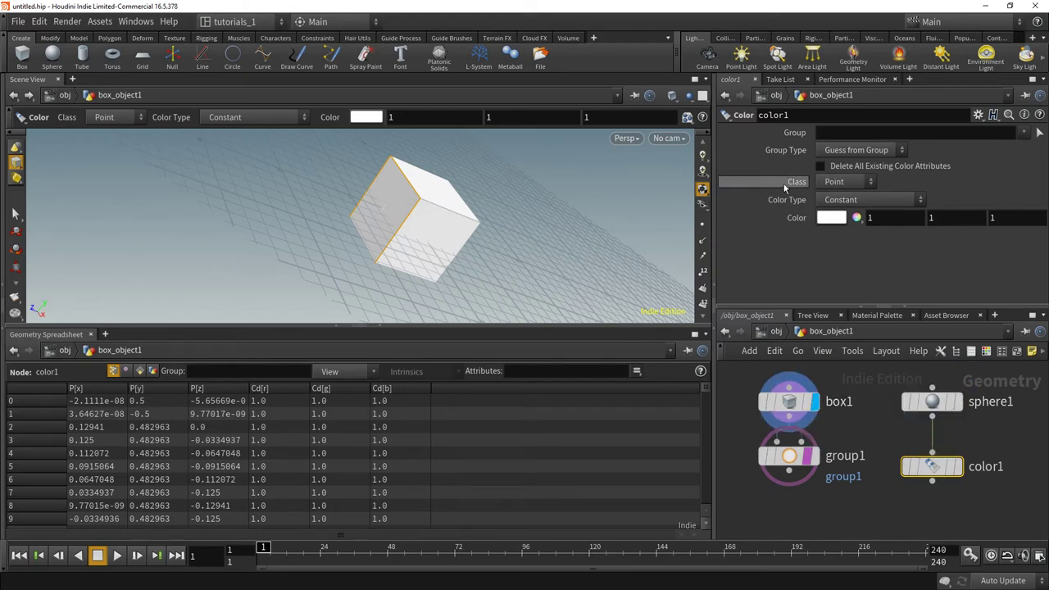
{"action": "left_click", "coordinate": [774, 96]}
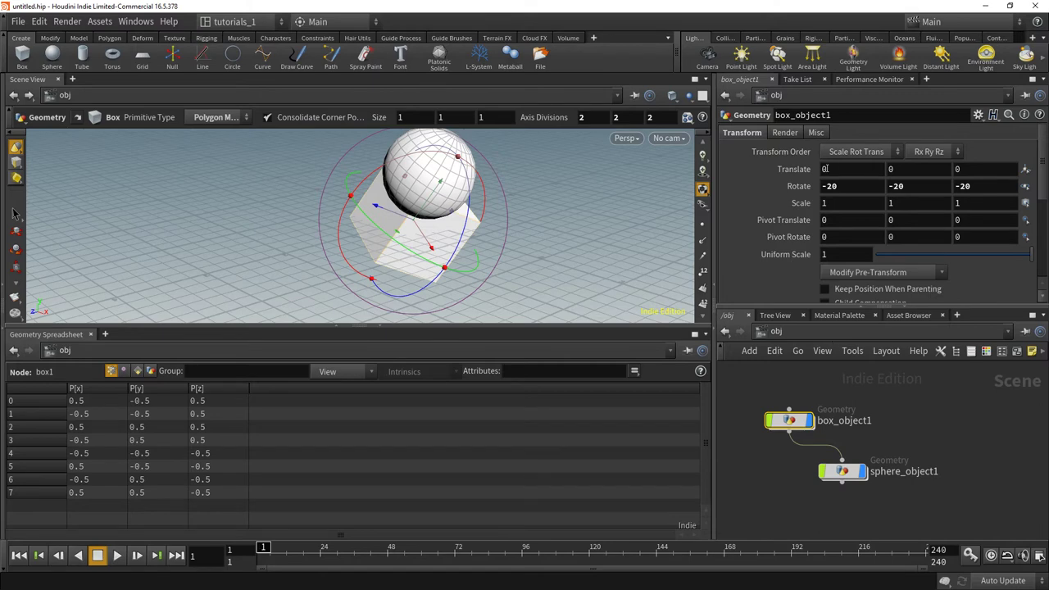
{"action": "middle_click_drag", "start_coordinate": [826, 169], "coordinate": [893, 211]}
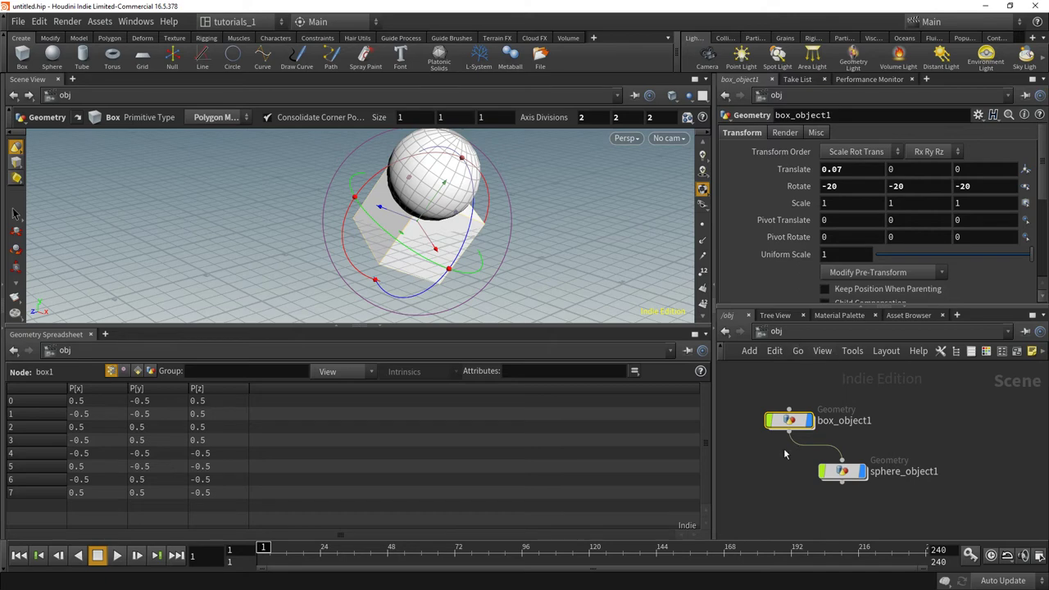
Step: Delete sphere_object1 and select box_object1
{"action": "left_click", "coordinate": [849, 472]}
{"action": "key", "text": "Delete"}
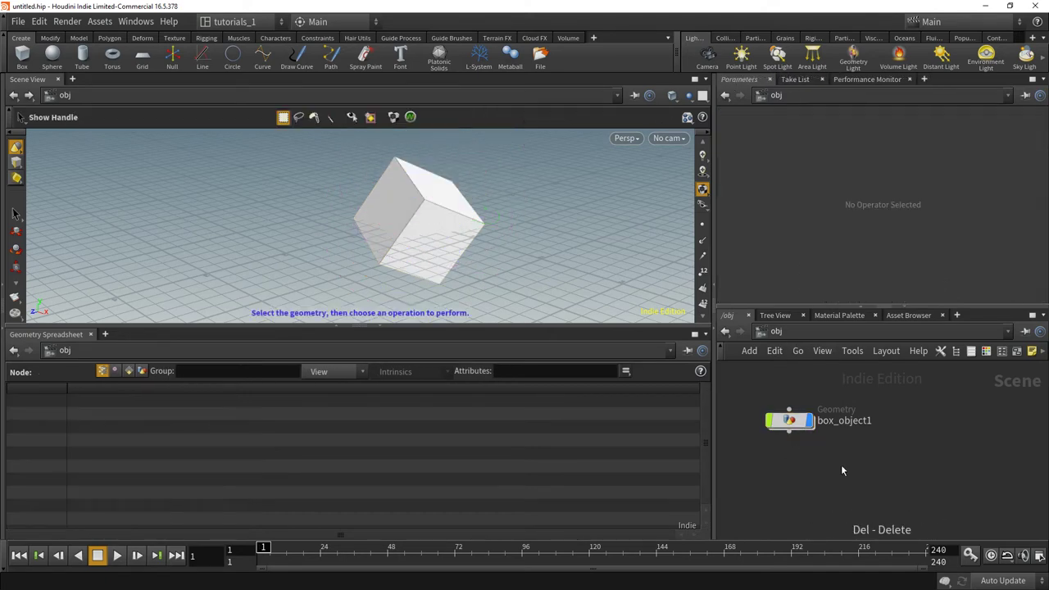
{"action": "left_click", "coordinate": [789, 420]}
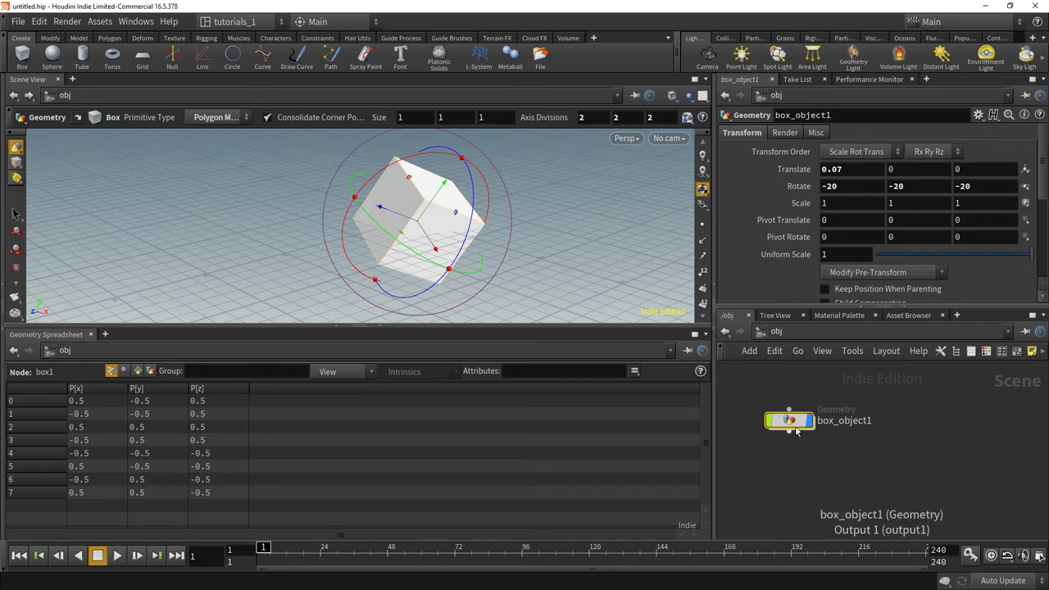
{"action": "mouse_move", "coordinate": [795, 424]}
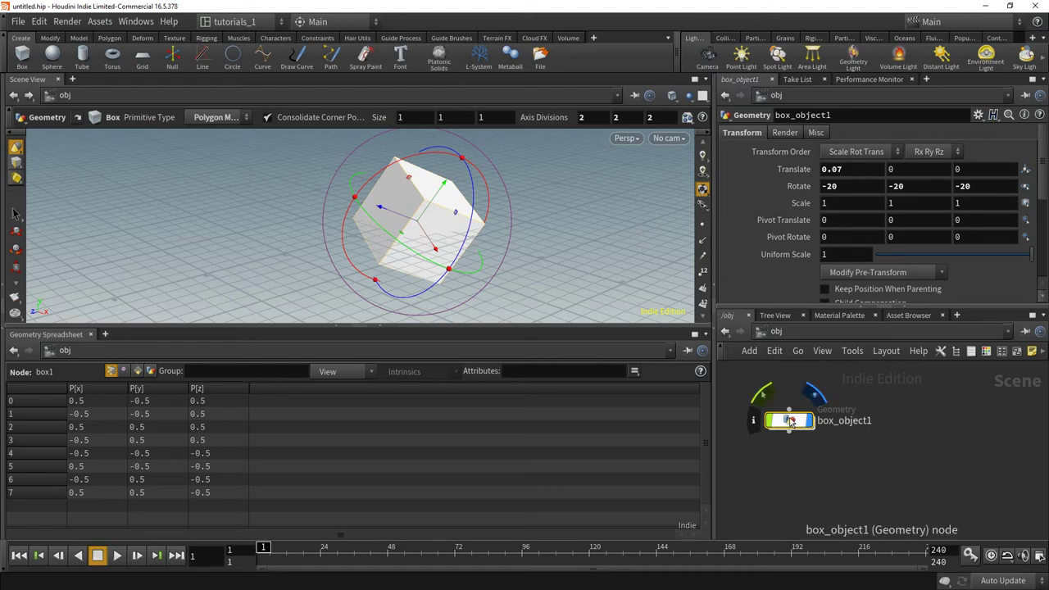
Step: Inside box_object1, widen the parameter and network panes, then return to obj level
{"action": "double_click", "coordinate": [789, 422]}
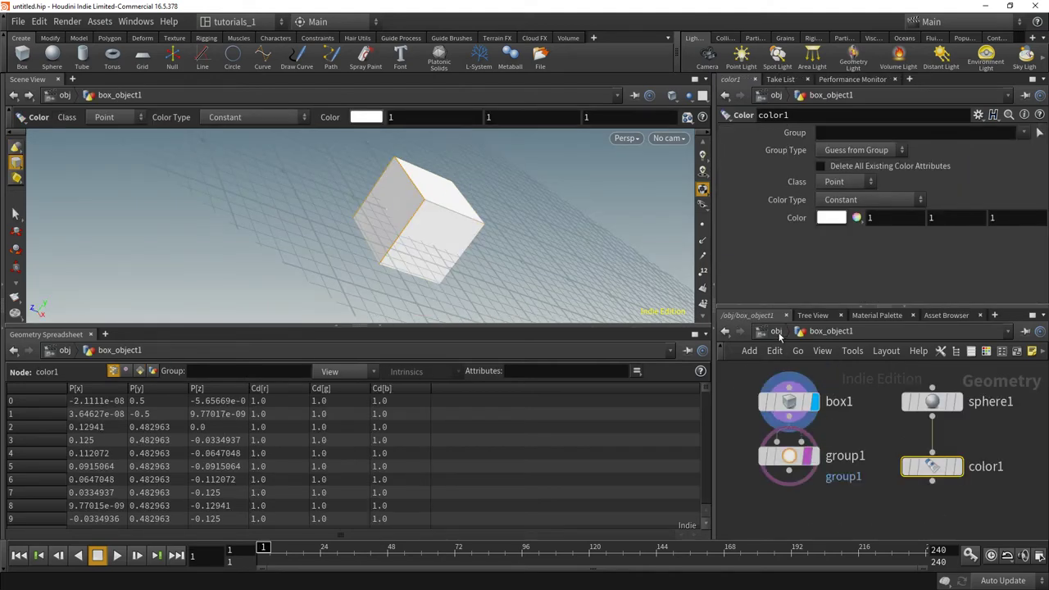
{"action": "key", "text": "u"}
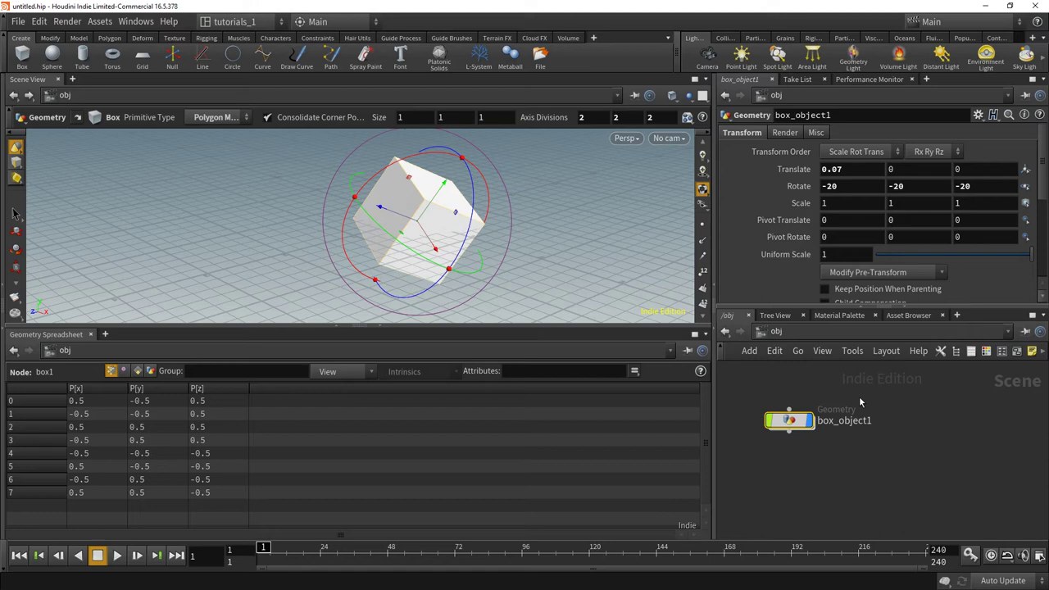
{"action": "double_click", "coordinate": [788, 421]}
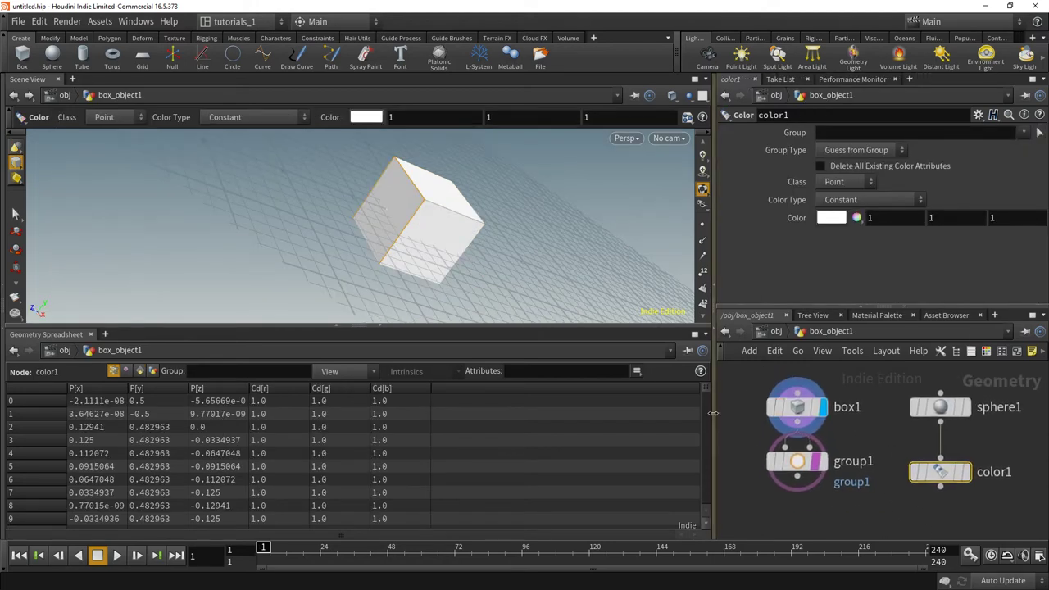
{"action": "left_click_drag", "start_coordinate": [713, 413], "coordinate": [583, 426]}
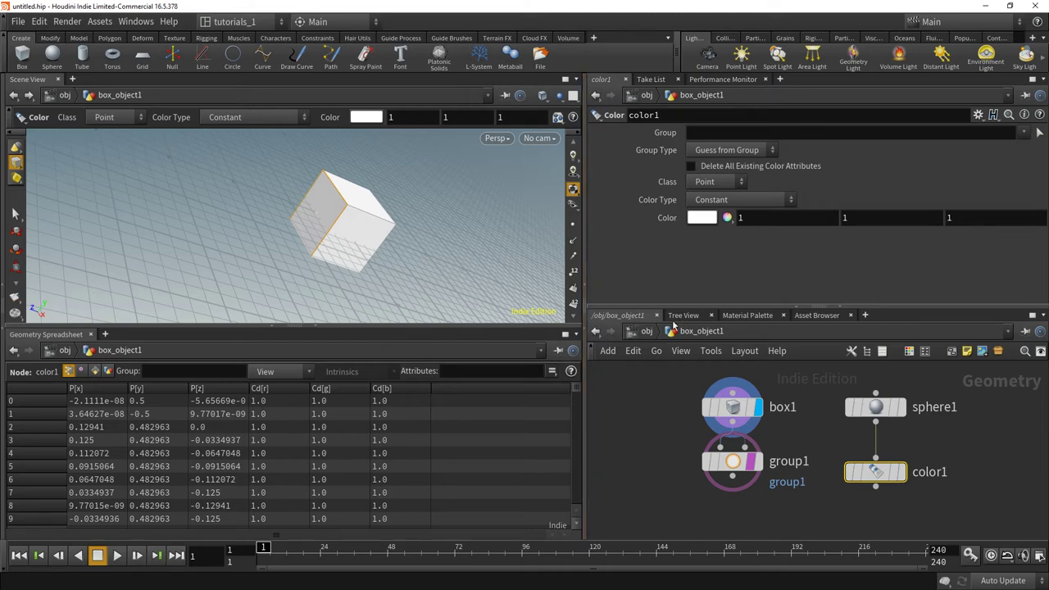
{"action": "left_click", "coordinate": [647, 331]}
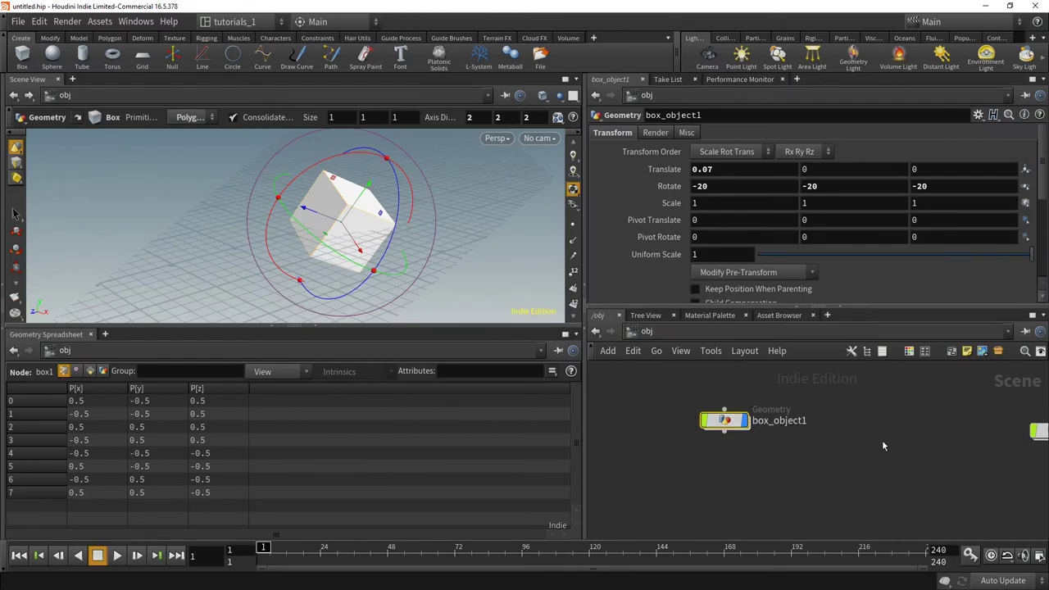
Step: Enter the trees network and display the trunk alone, then the merged cone tree
{"action": "middle_click_drag", "start_coordinate": [883, 445], "coordinate": [679, 462]}
{"action": "double_click", "coordinate": [809, 428]}
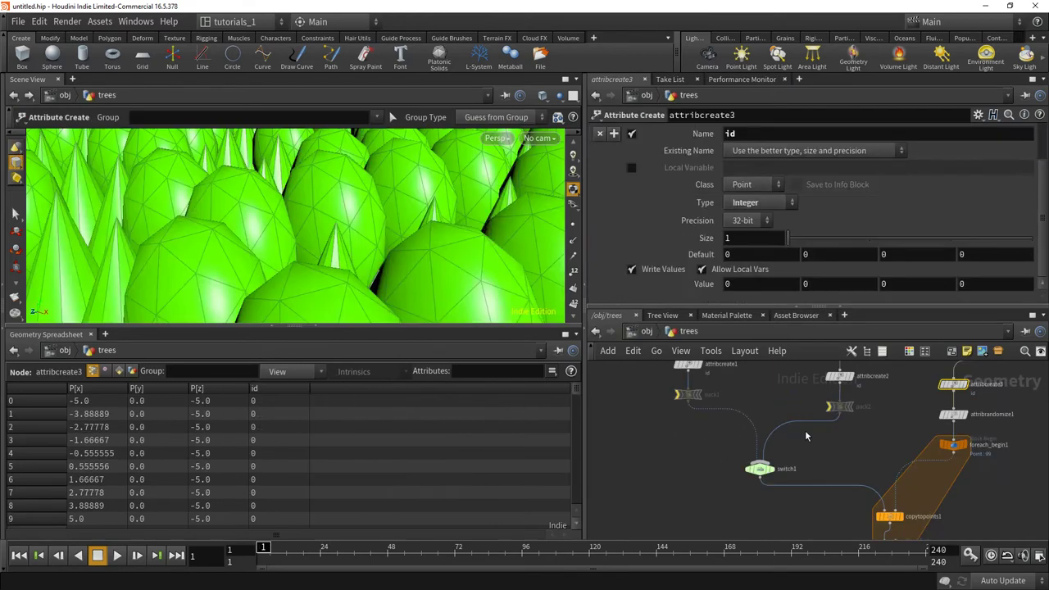
{"action": "middle_click_drag", "start_coordinate": [768, 396], "coordinate": [807, 539]}
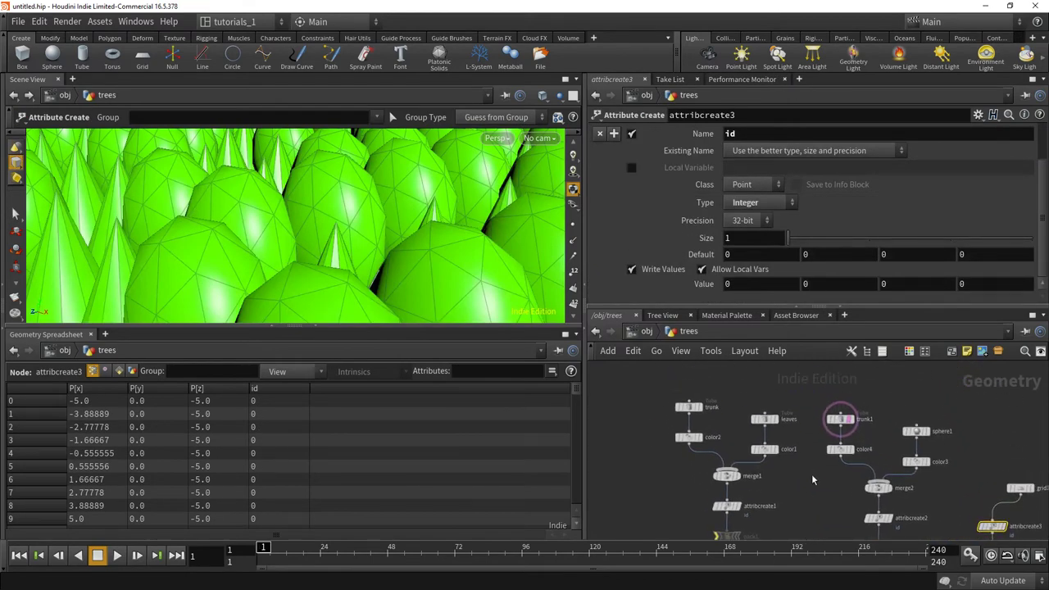
{"action": "mouse_move", "coordinate": [830, 422]}
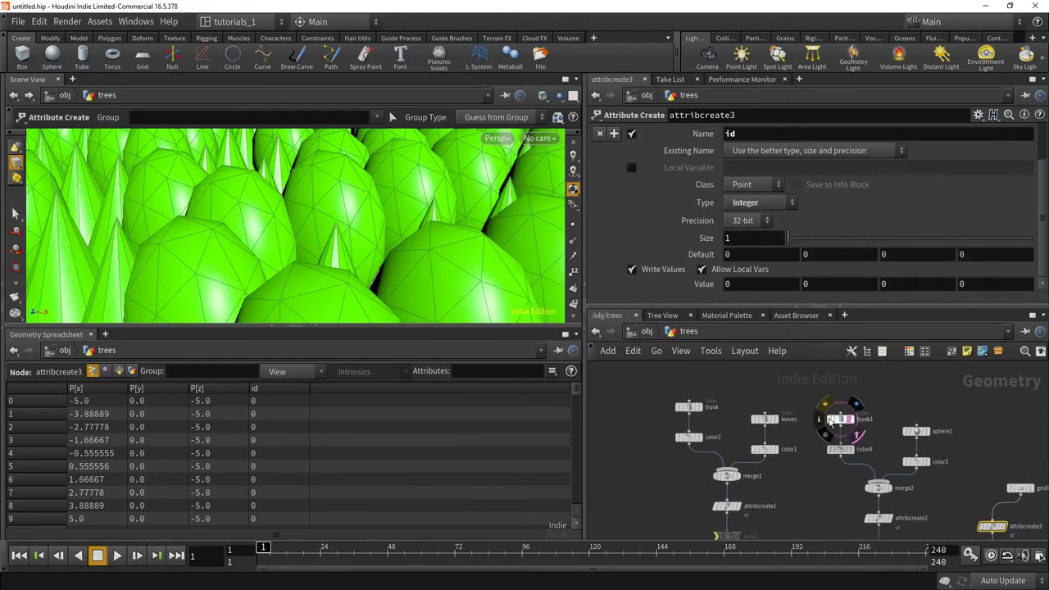
{"action": "left_click", "coordinate": [699, 407]}
{"action": "middle_click_drag", "start_coordinate": [733, 427], "coordinate": [740, 401]}
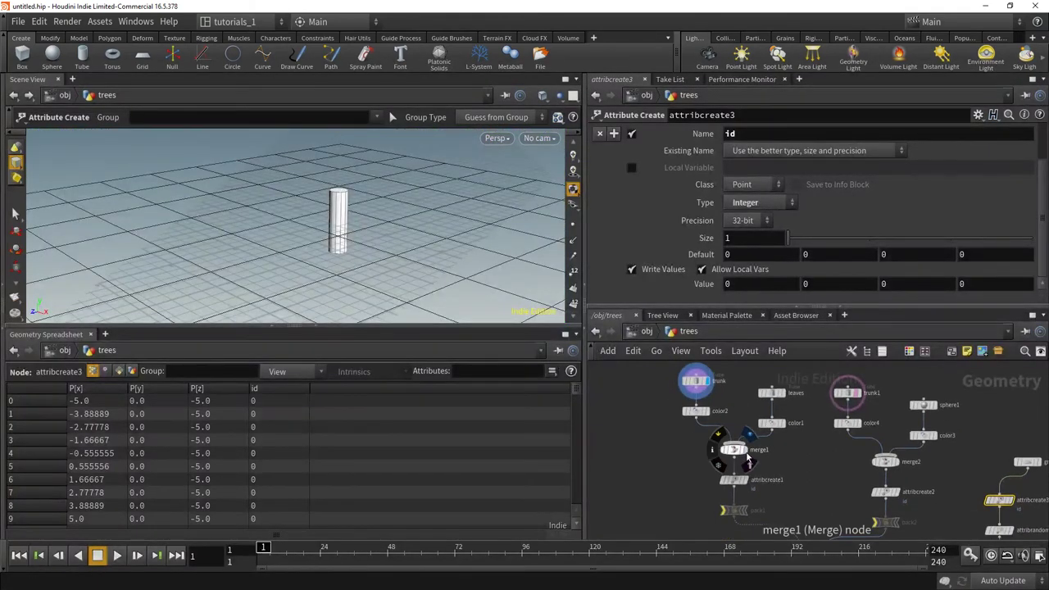
{"action": "left_click", "coordinate": [750, 432]}
Step: Display the round-canopy tree from merge2, orbit around it, then show the cone tree again
{"action": "key", "text": "s"}
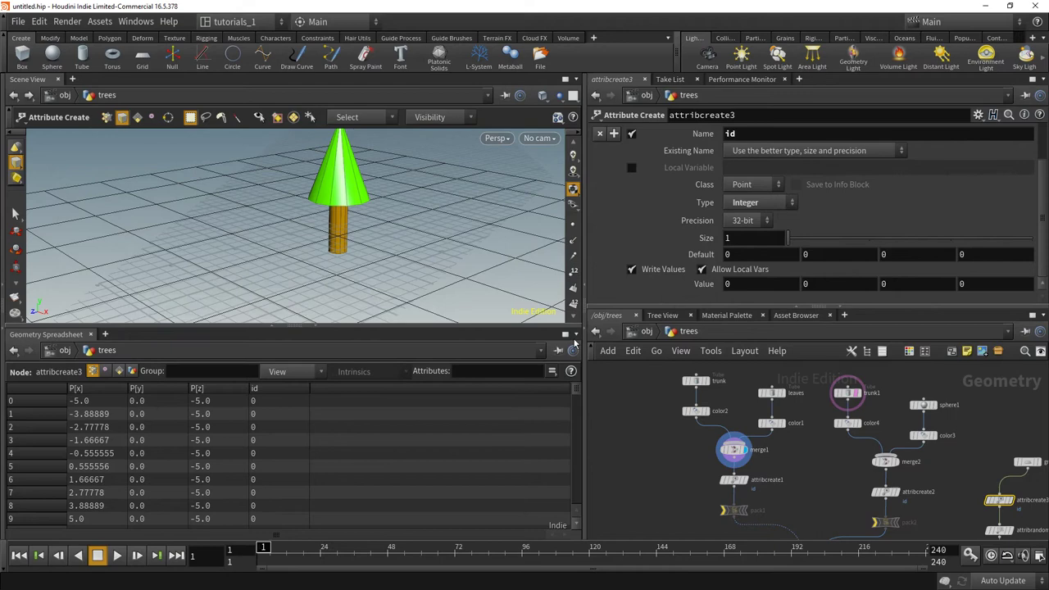
{"action": "left_click", "coordinate": [899, 457]}
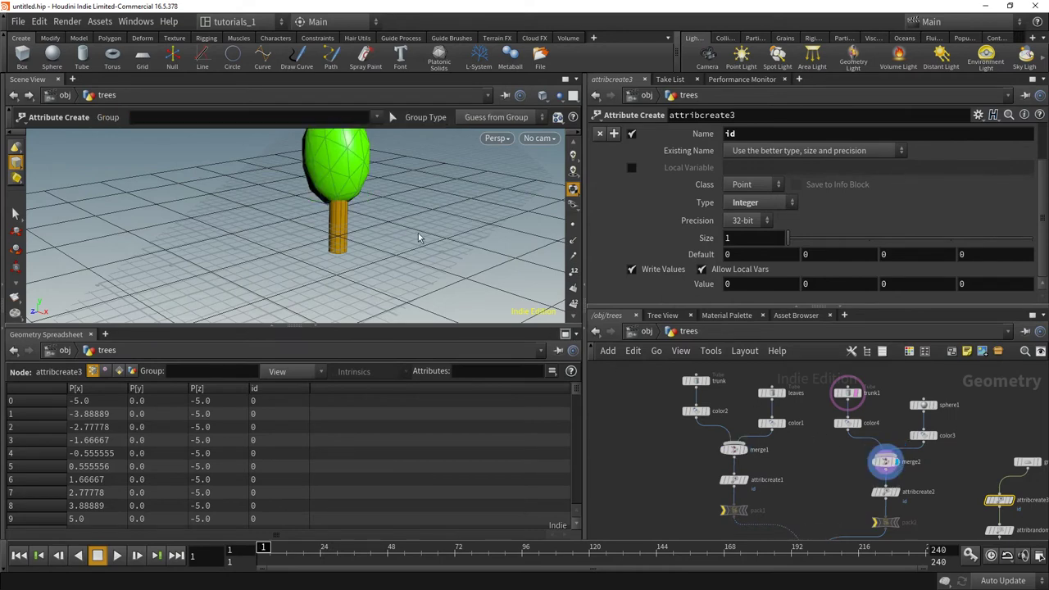
{"action": "key", "text": "Escape"}
{"action": "left_click_drag", "start_coordinate": [462, 196], "coordinate": [421, 268]}
{"action": "key", "text": "Return"}
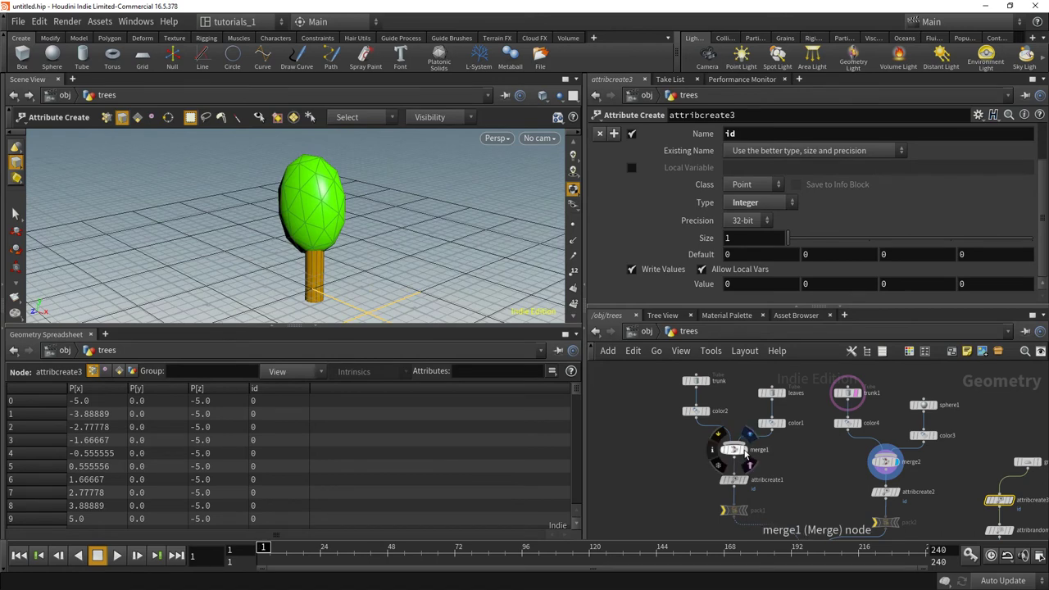
{"action": "left_click", "coordinate": [746, 449]}
Step: Check attribcreate1's id 0 on the cone tree and attribcreate2's id 1 on the round tree
{"action": "middle_click_drag", "start_coordinate": [747, 488], "coordinate": [749, 442]}
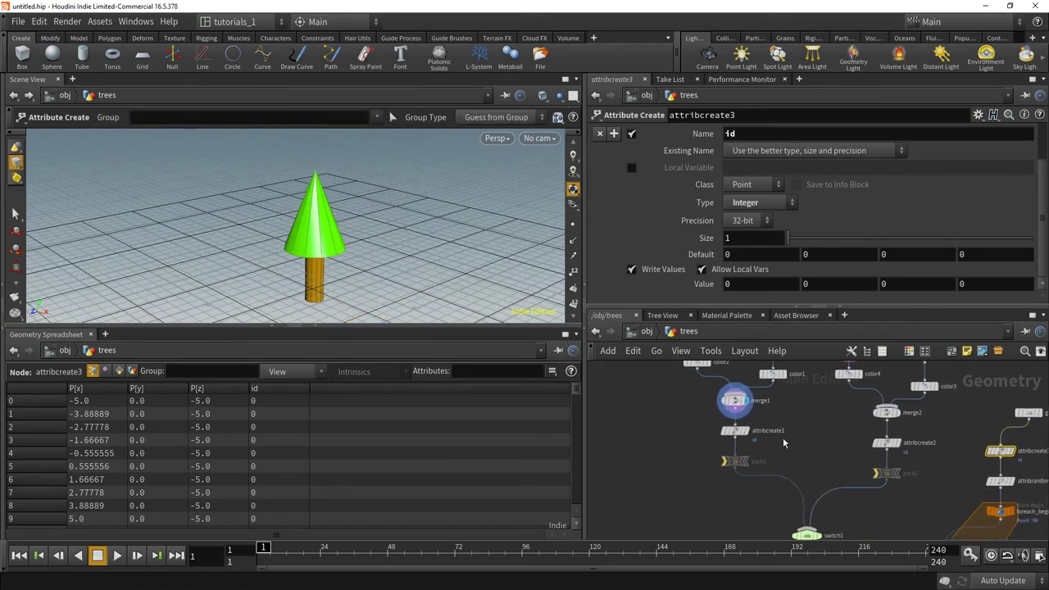
{"action": "left_click", "coordinate": [749, 436]}
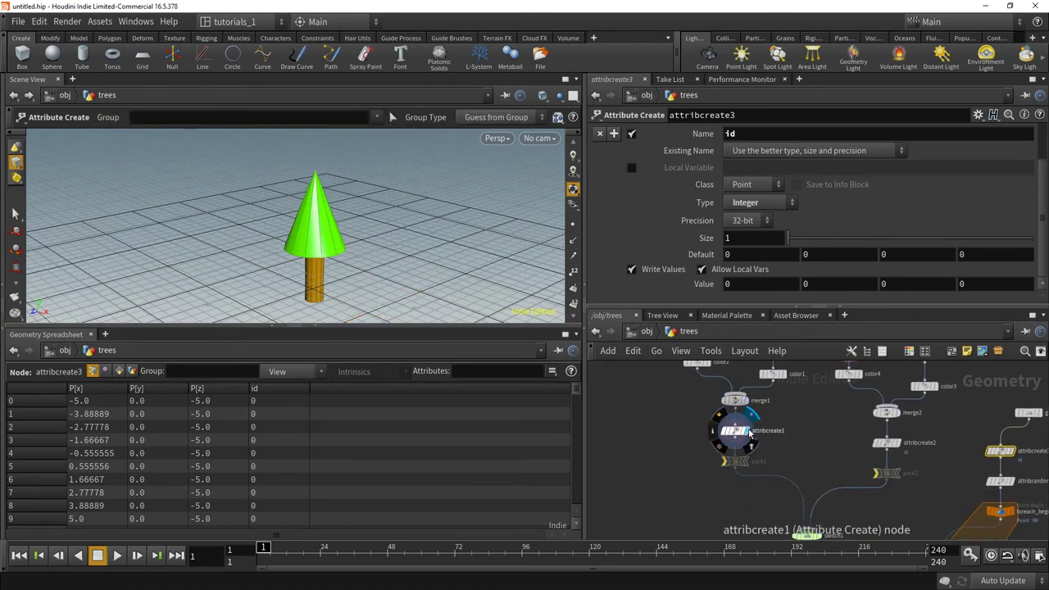
{"action": "left_click", "coordinate": [739, 437]}
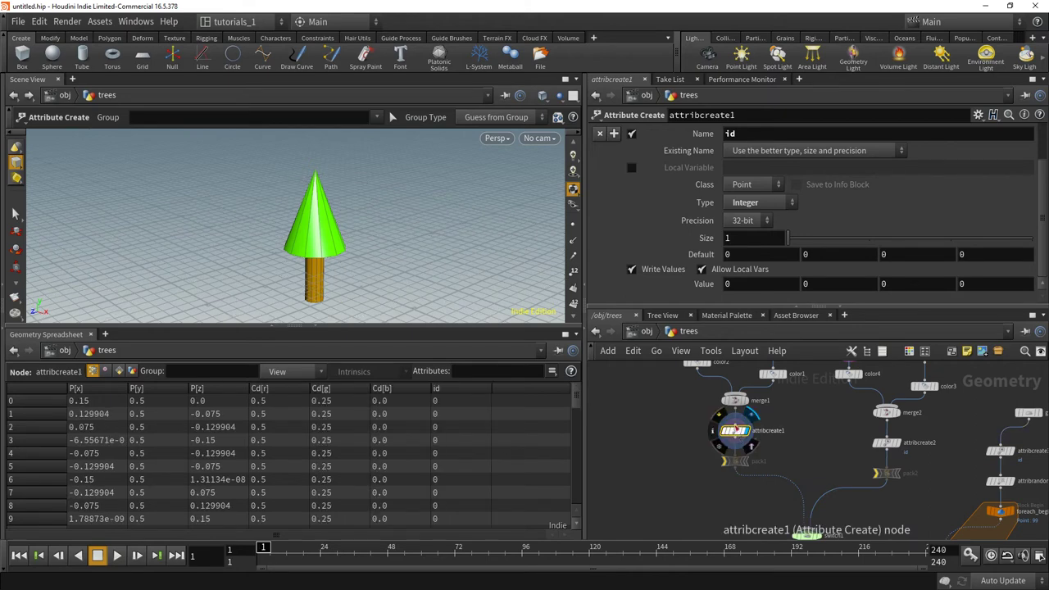
{"action": "left_click", "coordinate": [892, 444]}
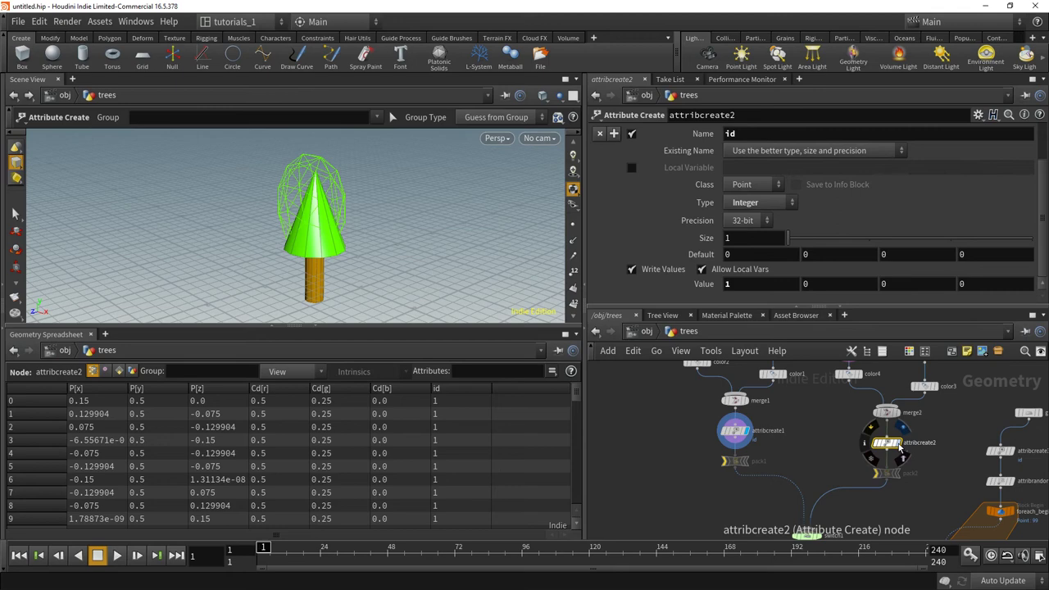
{"action": "left_click", "coordinate": [900, 444]}
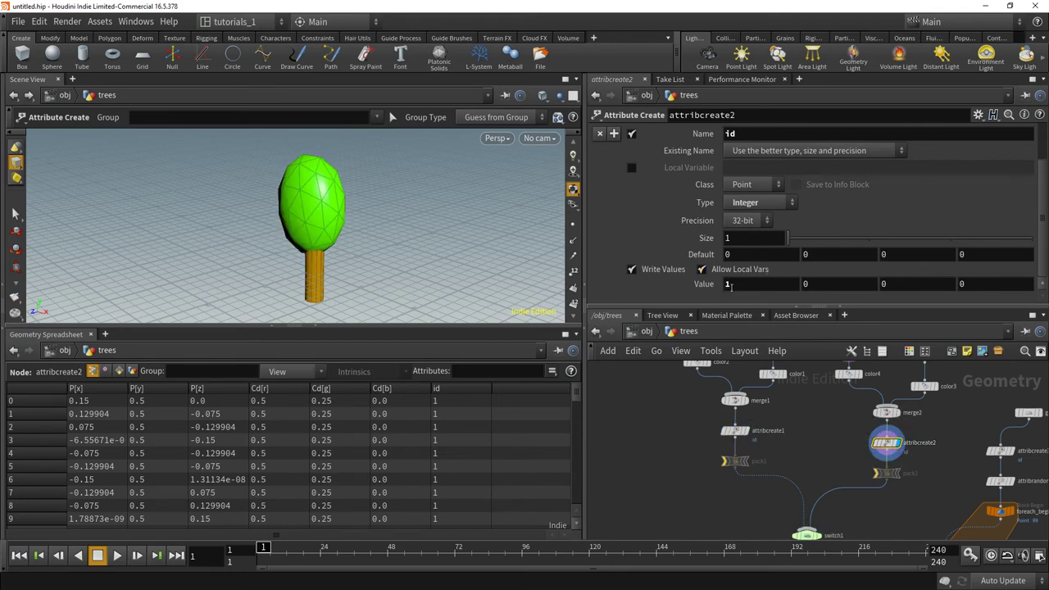
{"action": "left_click", "coordinate": [736, 430]}
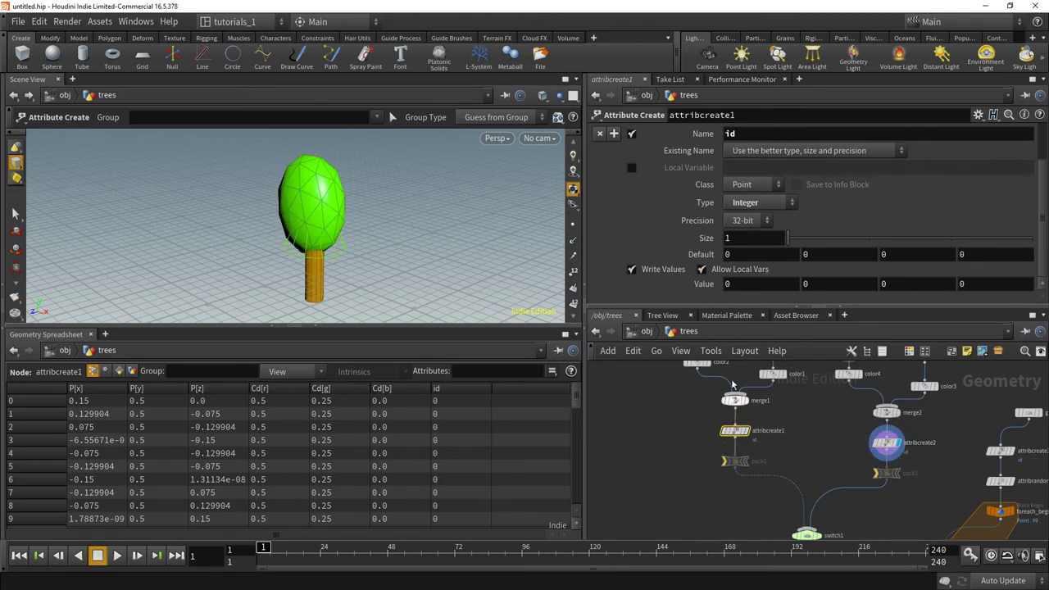
Step: Bypass pack1 to turn off packing of the cone tree
{"action": "middle_click_drag", "start_coordinate": [827, 477], "coordinate": [753, 424]}
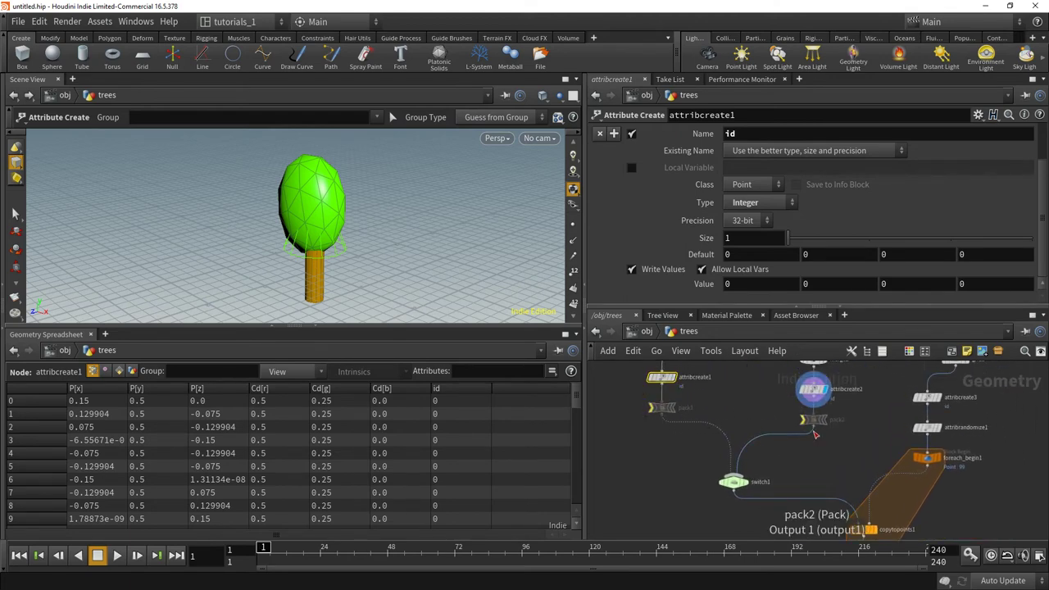
{"action": "mouse_move", "coordinate": [656, 408]}
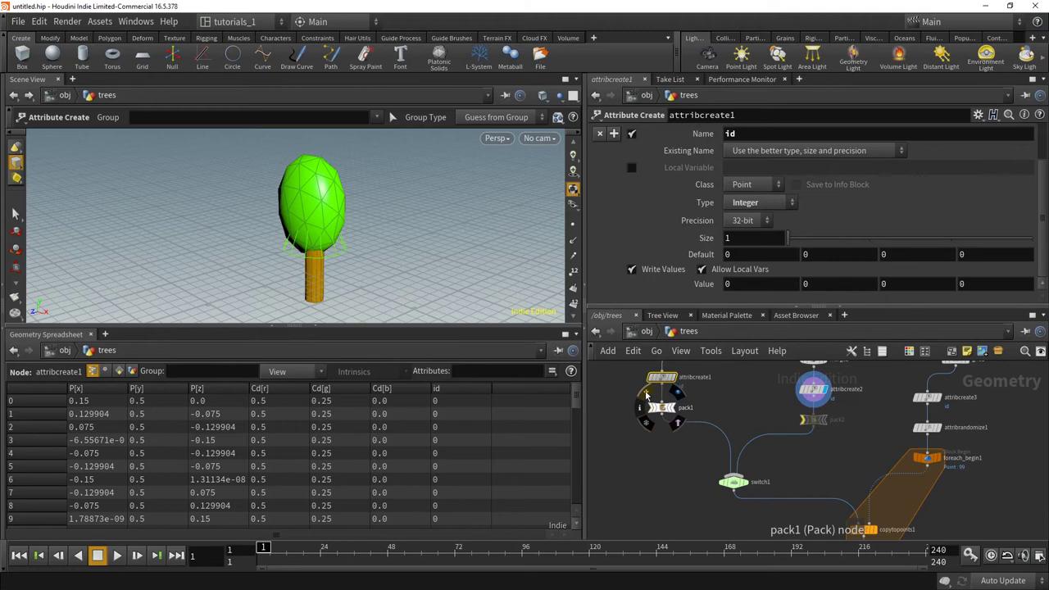
{"action": "left_click", "coordinate": [648, 396]}
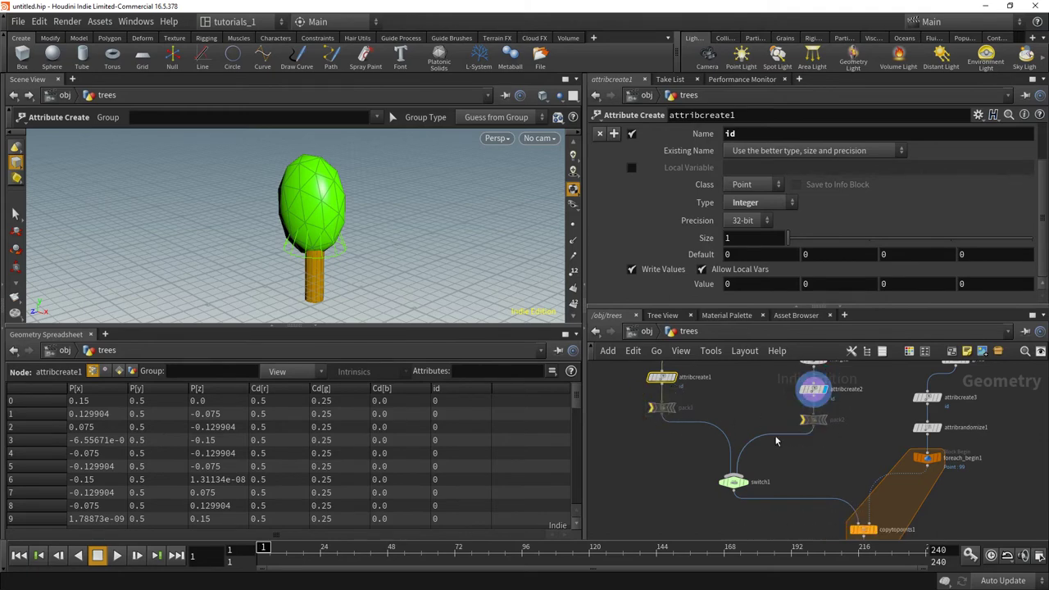
Step: Display grid1, attribcreate3, then attribrandomize1 to see the grid points' random 0 or 1 ids
{"action": "middle_click_drag", "start_coordinate": [789, 470], "coordinate": [784, 440]}
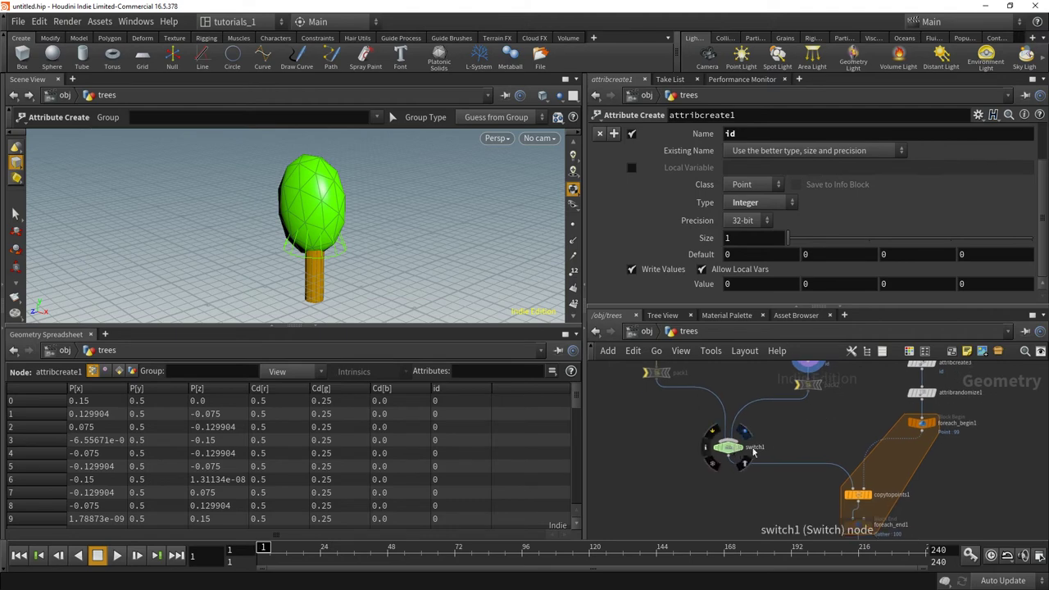
{"action": "middle_click_drag", "start_coordinate": [848, 418], "coordinate": [733, 482]}
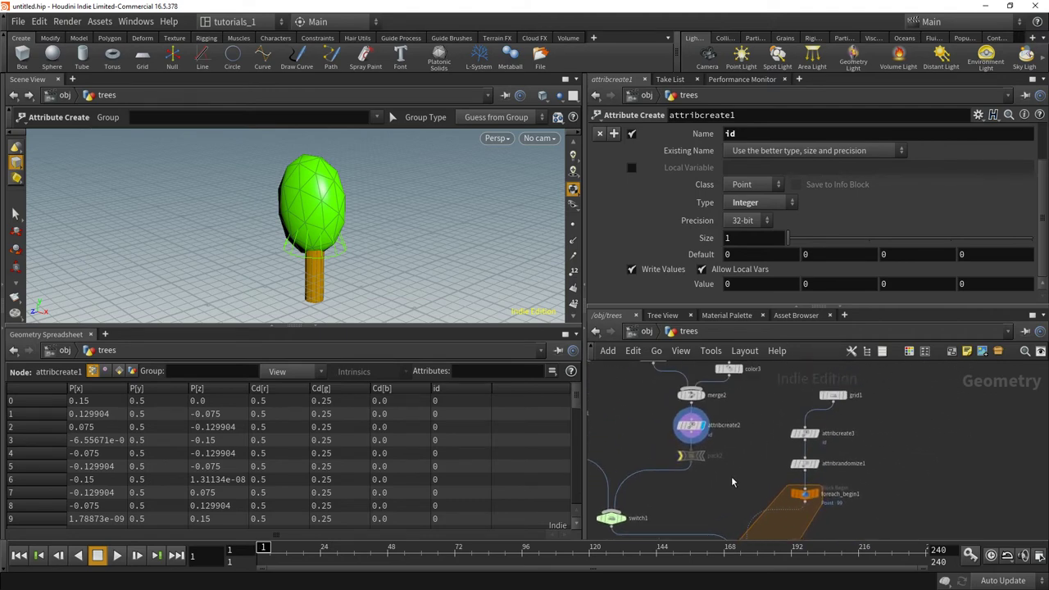
{"action": "left_click", "coordinate": [845, 395]}
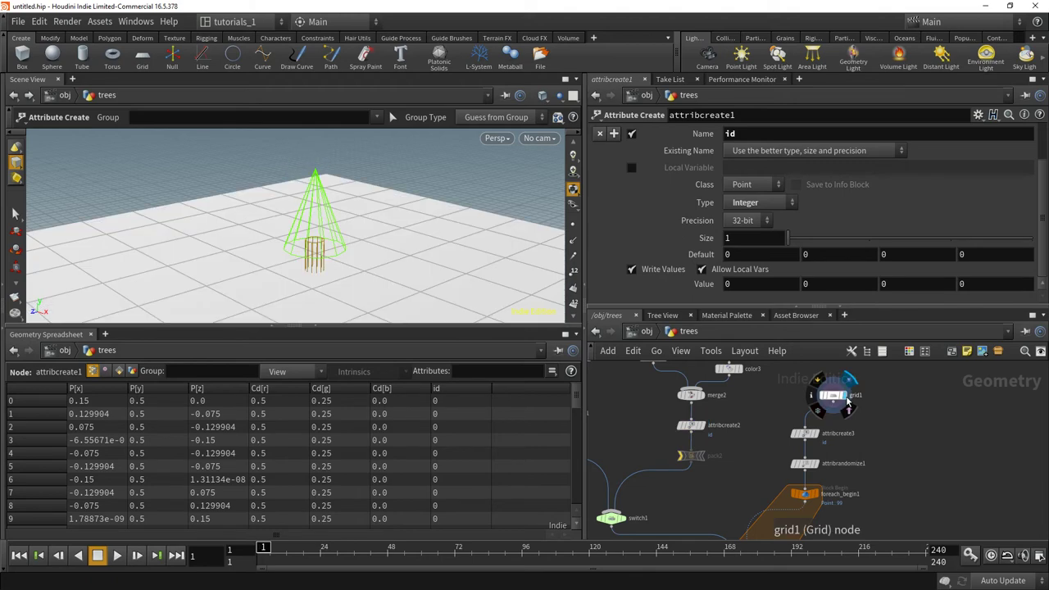
{"action": "left_click", "coordinate": [819, 437]}
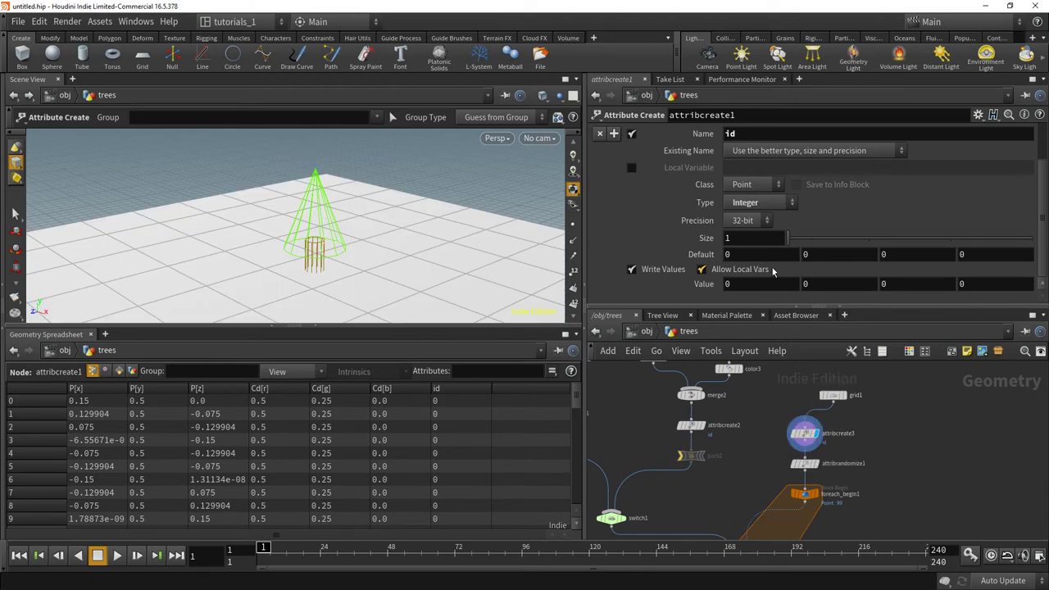
{"action": "left_click", "coordinate": [806, 466]}
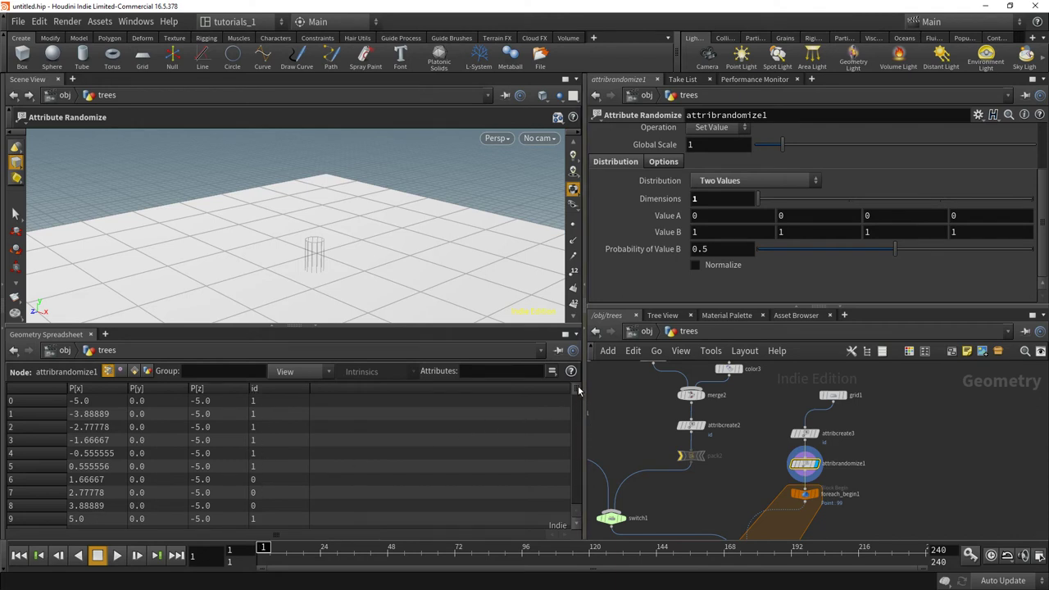
Step: Turn on point display in the viewport and scroll through the spreadsheet's id values
{"action": "left_click_drag", "start_coordinate": [578, 385], "coordinate": [580, 403]}
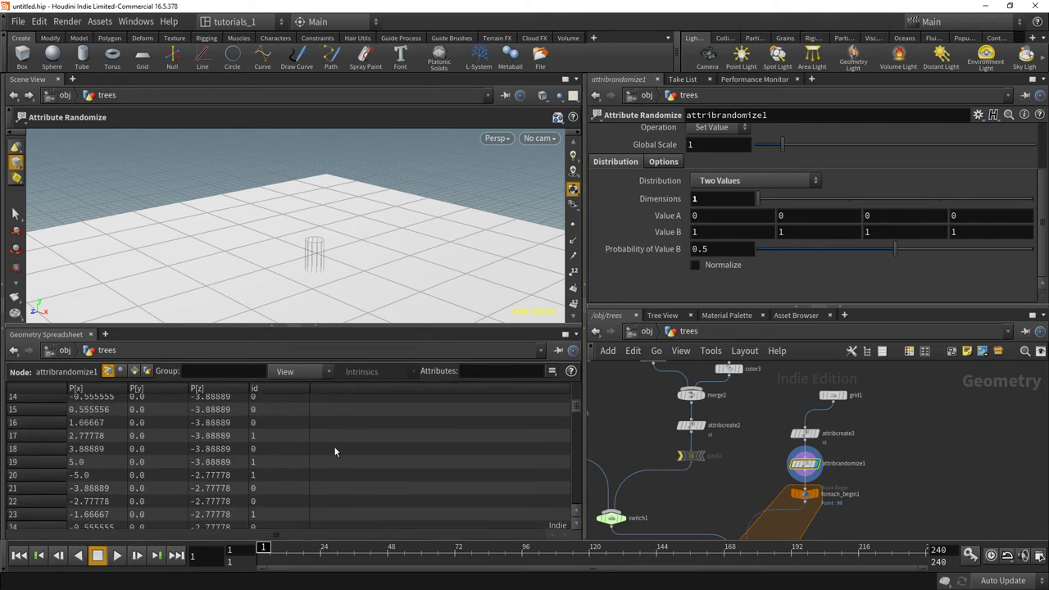
{"action": "left_click", "coordinate": [573, 224]}
{"action": "left_click_drag", "start_coordinate": [707, 500], "coordinate": [792, 424]}
{"action": "scroll", "coordinate": [792, 424], "scroll_direction": "down", "scroll_amount": 3}
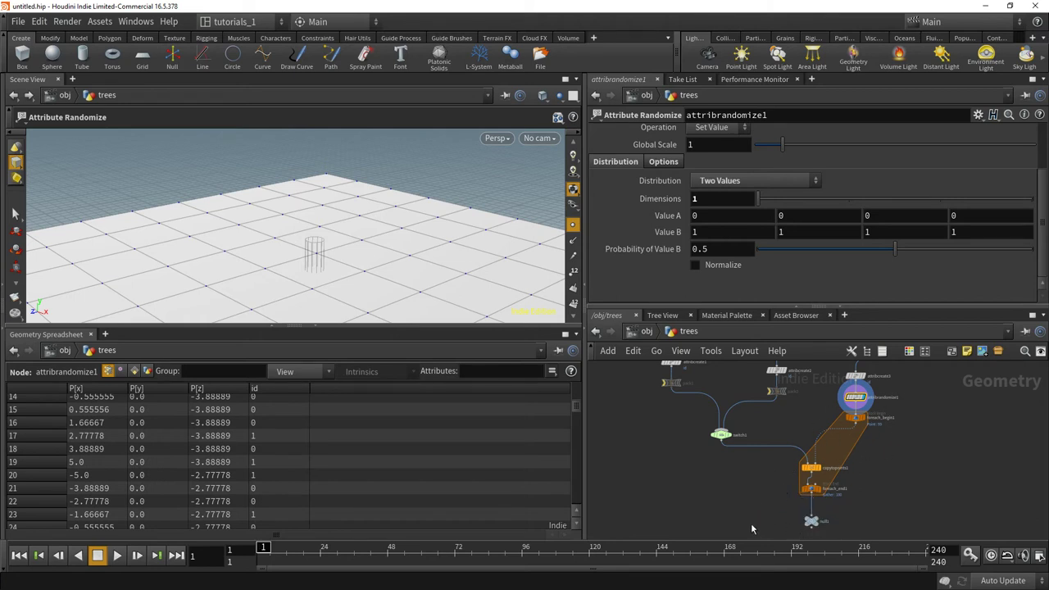
Step: Display null1, orbit down over the unpacked forest, and scroll the spreadsheet's thousands of points
{"action": "left_click", "coordinate": [816, 522]}
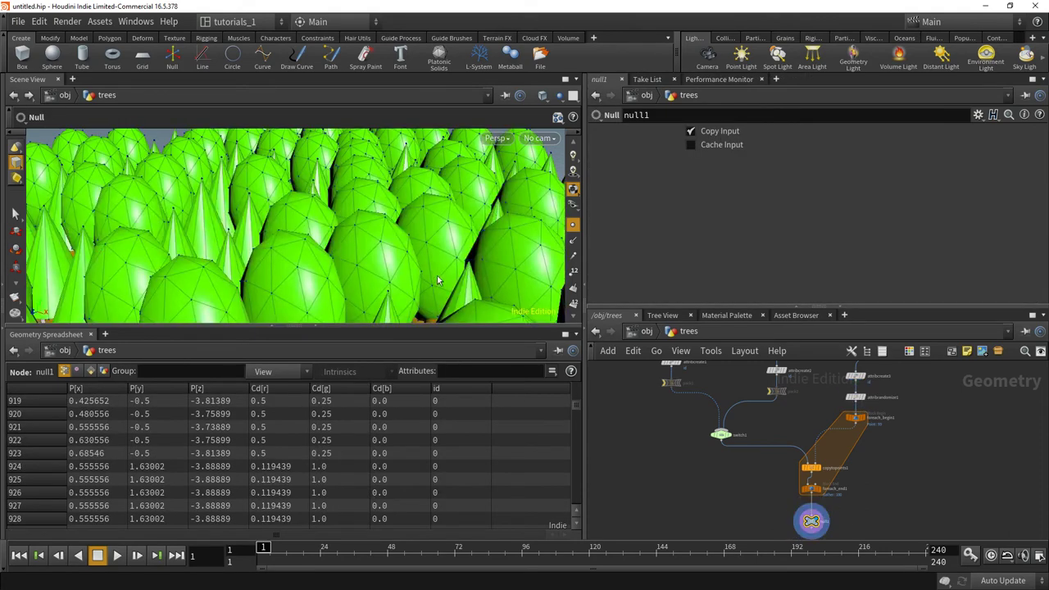
{"action": "key", "text": "Escape"}
{"action": "scroll", "coordinate": [410, 246], "scroll_direction": "down", "scroll_amount": 5}
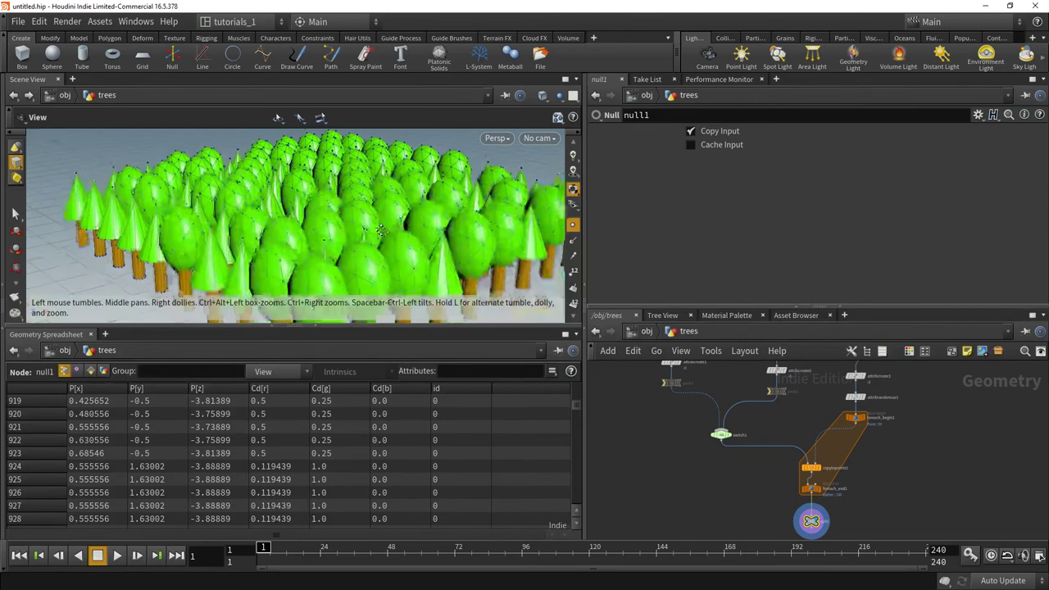
{"action": "left_click_drag", "start_coordinate": [381, 230], "coordinate": [362, 282]}
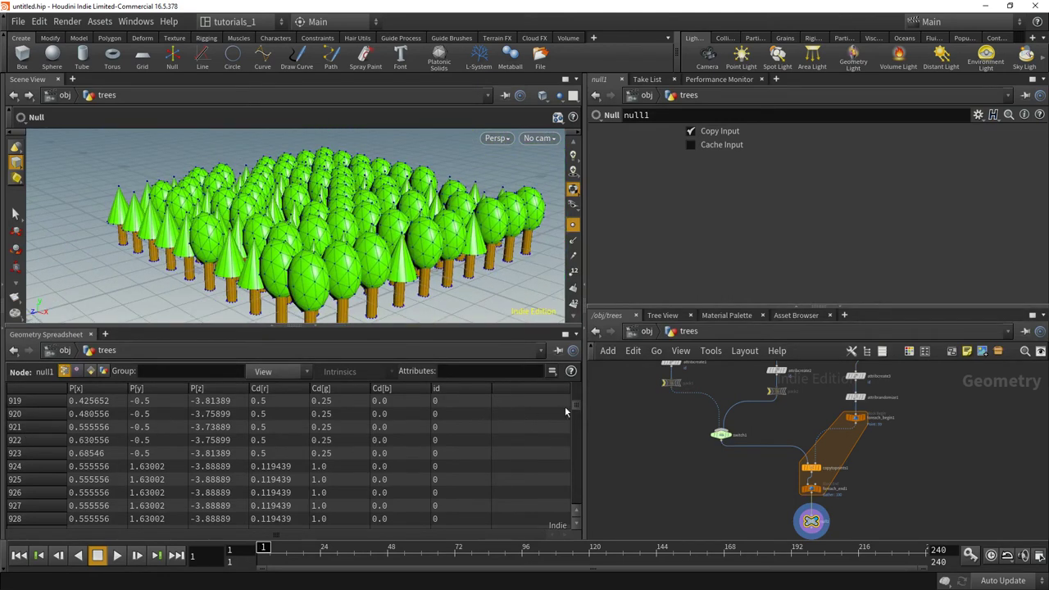
{"action": "left_click_drag", "start_coordinate": [576, 408], "coordinate": [577, 498]}
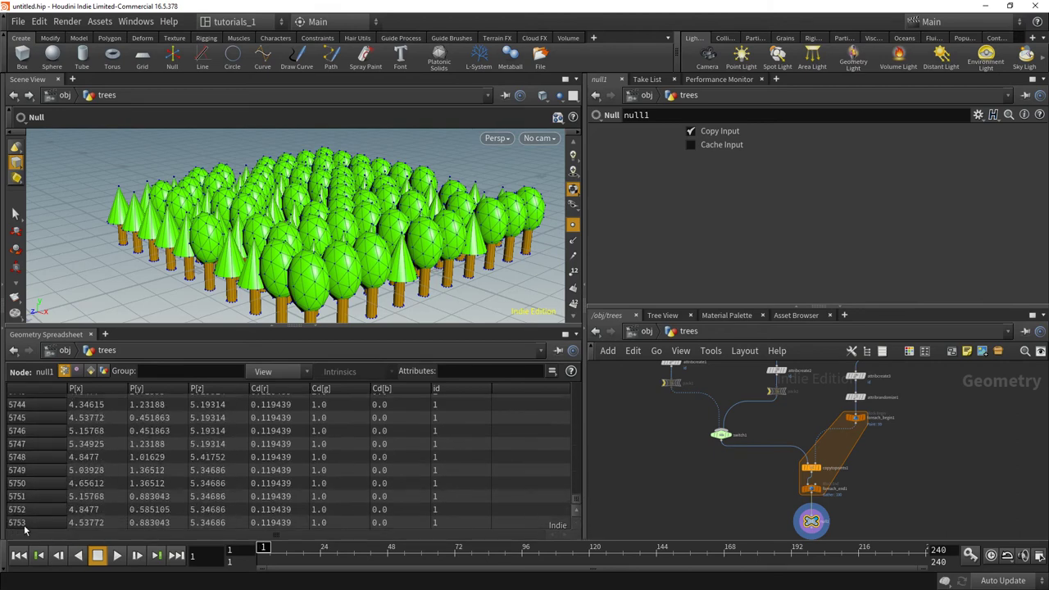
{"action": "scroll", "coordinate": [672, 458], "scroll_direction": "up", "scroll_amount": 5}
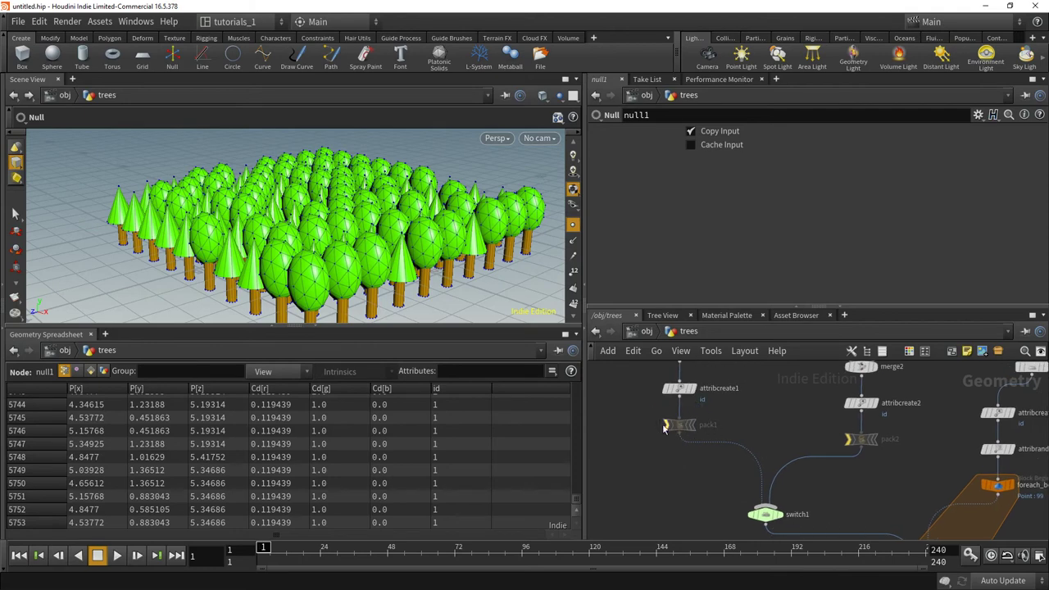
Step: Remove the bypass from pack1 and pack2 to restore packing on both trees
{"action": "mouse_move", "coordinate": [665, 429]}
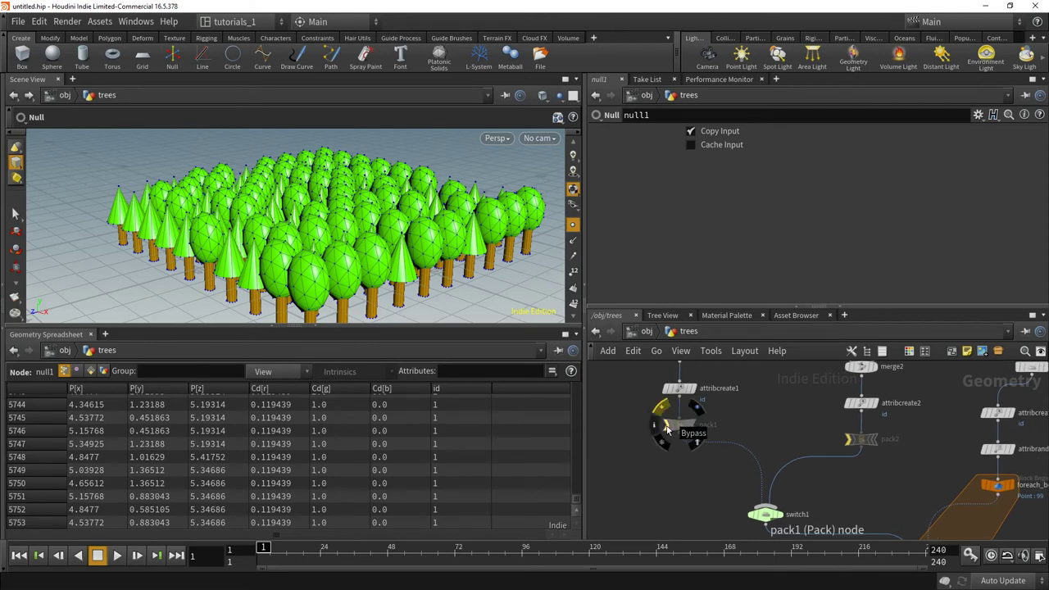
{"action": "left_click", "coordinate": [661, 407]}
{"action": "mouse_move", "coordinate": [850, 443]}
{"action": "left_click", "coordinate": [844, 423]}
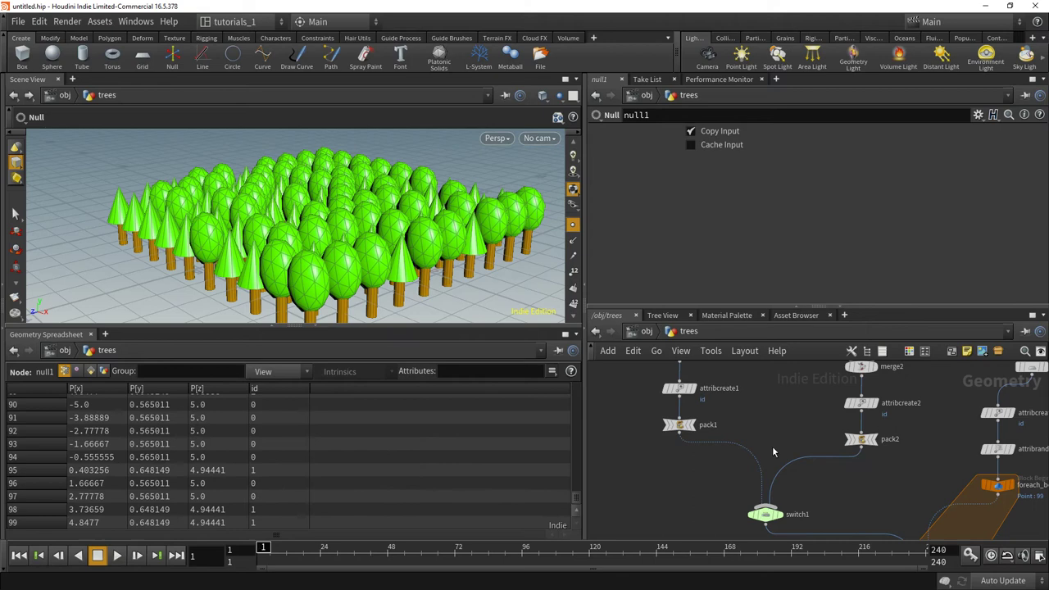
Step: Display pack1 and pack2 in turn to check each packed tree
{"action": "left_click", "coordinate": [685, 427]}
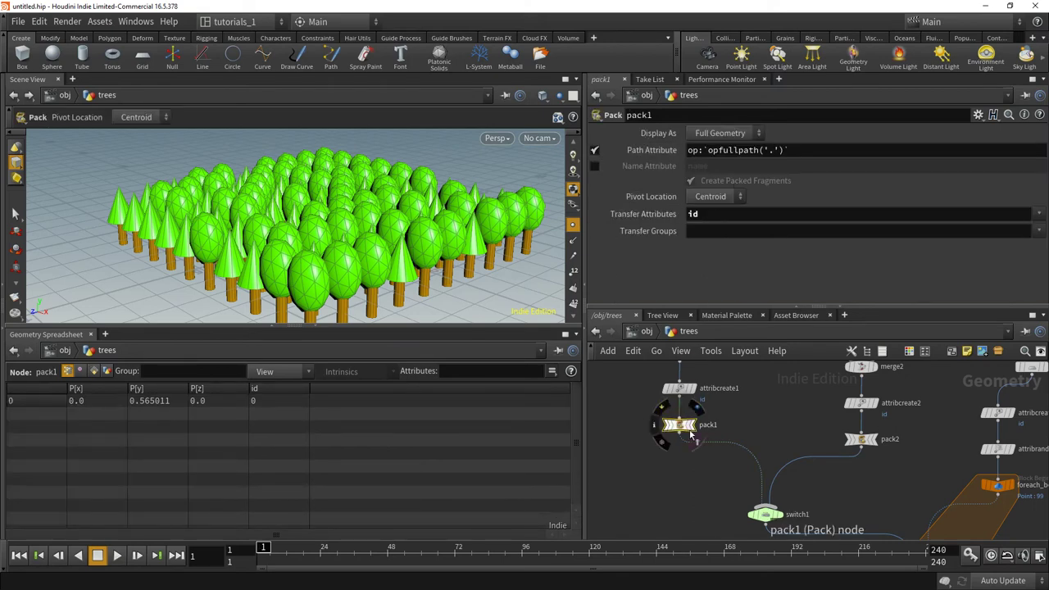
{"action": "left_click", "coordinate": [654, 425]}
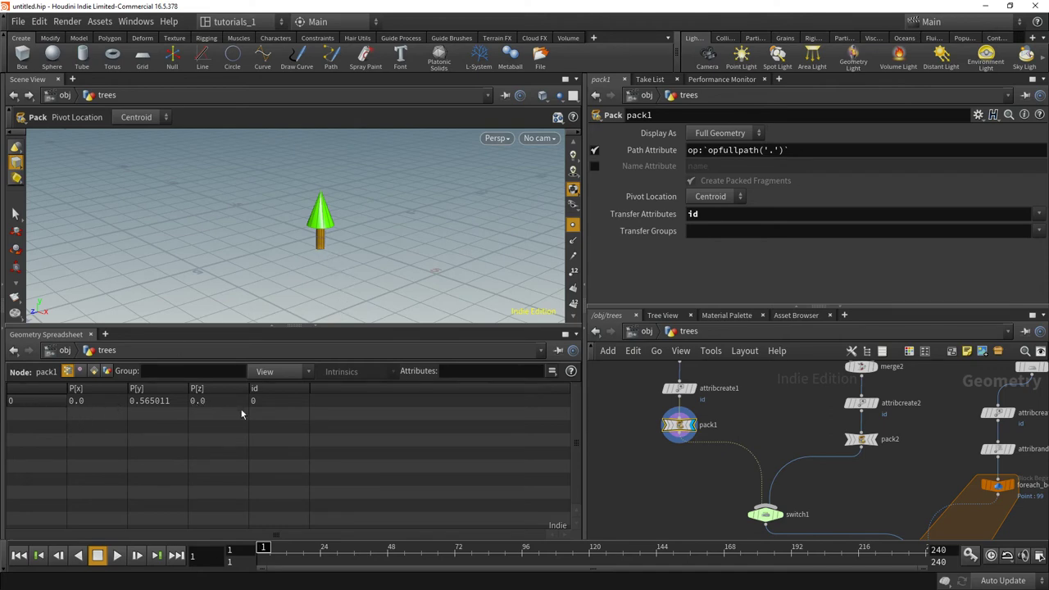
{"action": "left_click", "coordinate": [863, 440]}
{"action": "left_click", "coordinate": [878, 445]}
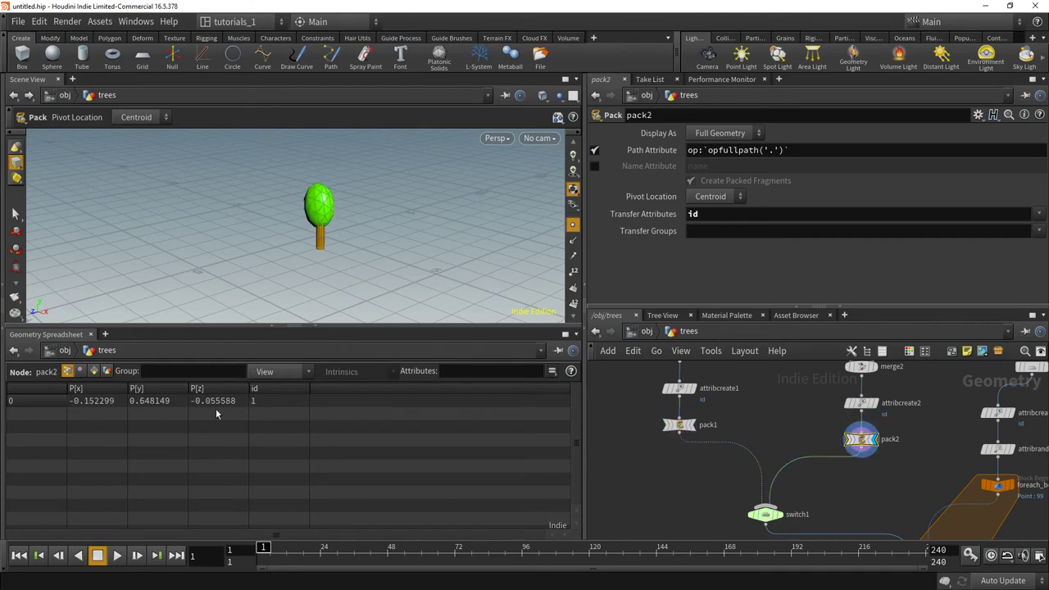
Step: Display null1 to review the 100 packed trees in the spreadsheet, then view grid1 upstream
{"action": "middle_click_drag", "start_coordinate": [715, 501], "coordinate": [713, 418]}
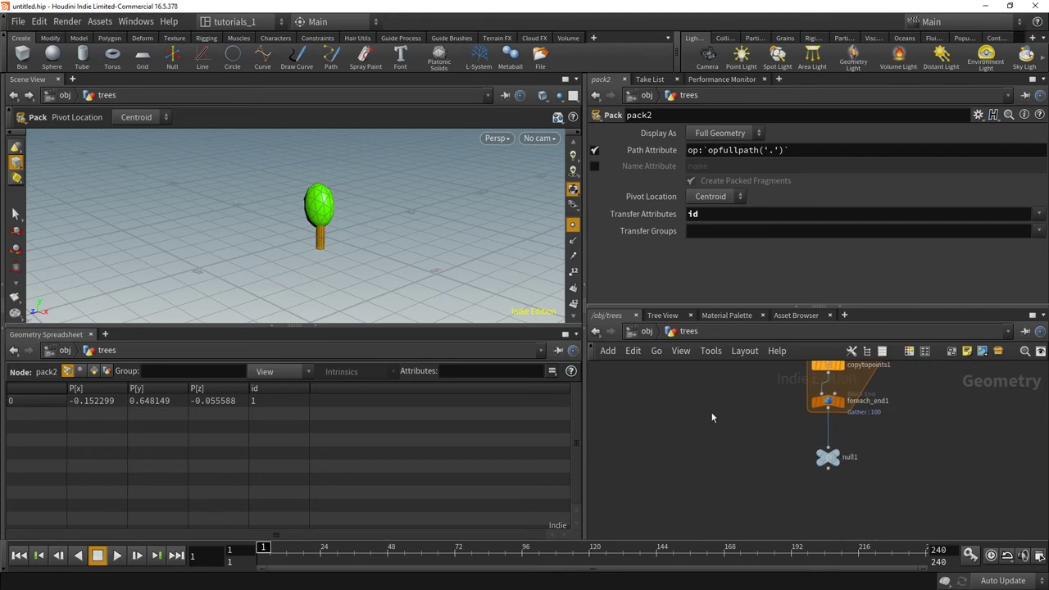
{"action": "left_click", "coordinate": [843, 460]}
{"action": "left_click", "coordinate": [828, 461]}
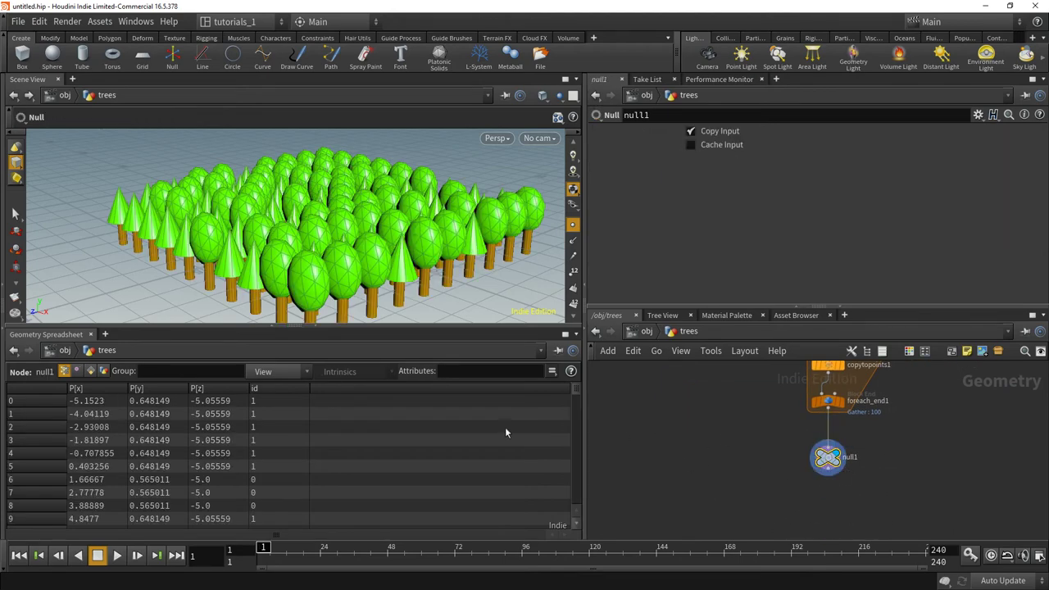
{"action": "scroll", "coordinate": [578, 391], "scroll_direction": "down", "scroll_amount": 5}
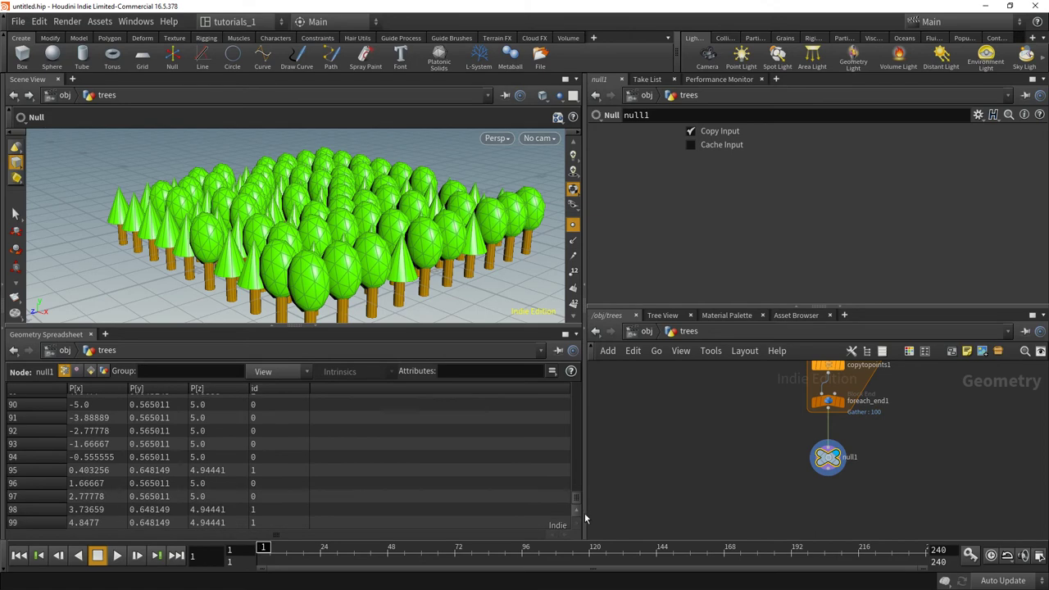
{"action": "scroll", "coordinate": [577, 387], "scroll_direction": "up", "scroll_amount": 5}
{"action": "middle_click_drag", "start_coordinate": [691, 435], "coordinate": [879, 551]}
Step: Set grid1 to 100 rows and 100 columns
{"action": "left_click", "coordinate": [850, 438]}
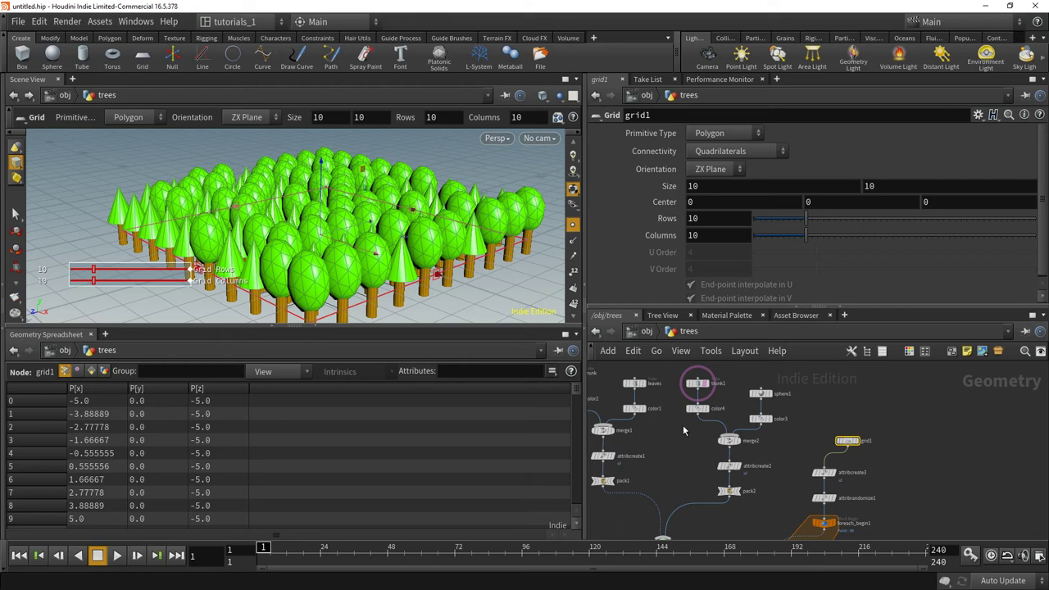
{"action": "middle_click_drag", "start_coordinate": [748, 529], "coordinate": [714, 492]}
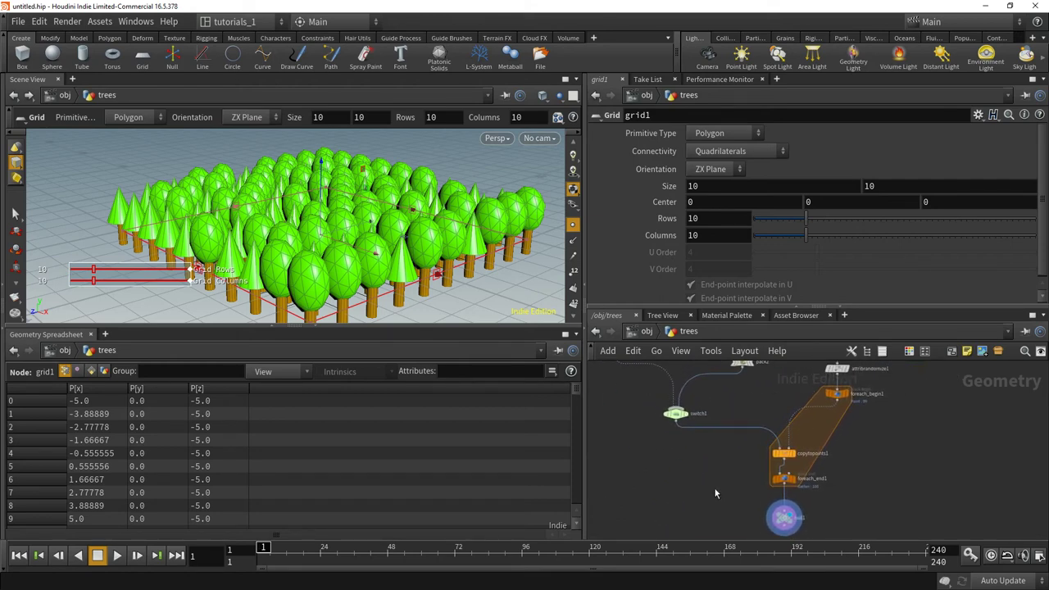
{"action": "left_click", "coordinate": [711, 219]}
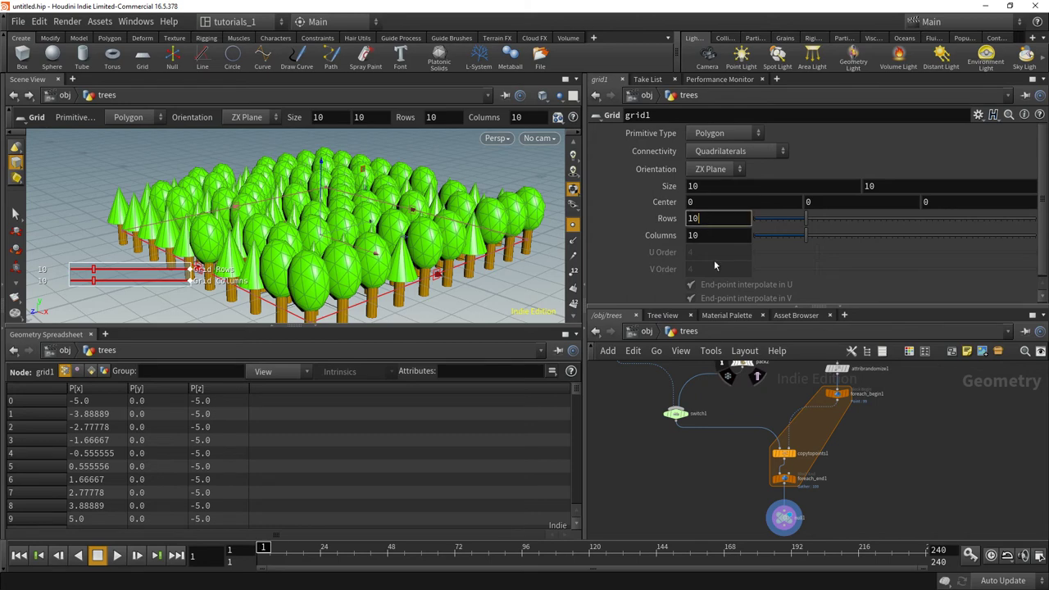
{"action": "type", "text": "0"}
{"action": "key", "text": "Return"}
{"action": "left_click", "coordinate": [703, 236]}
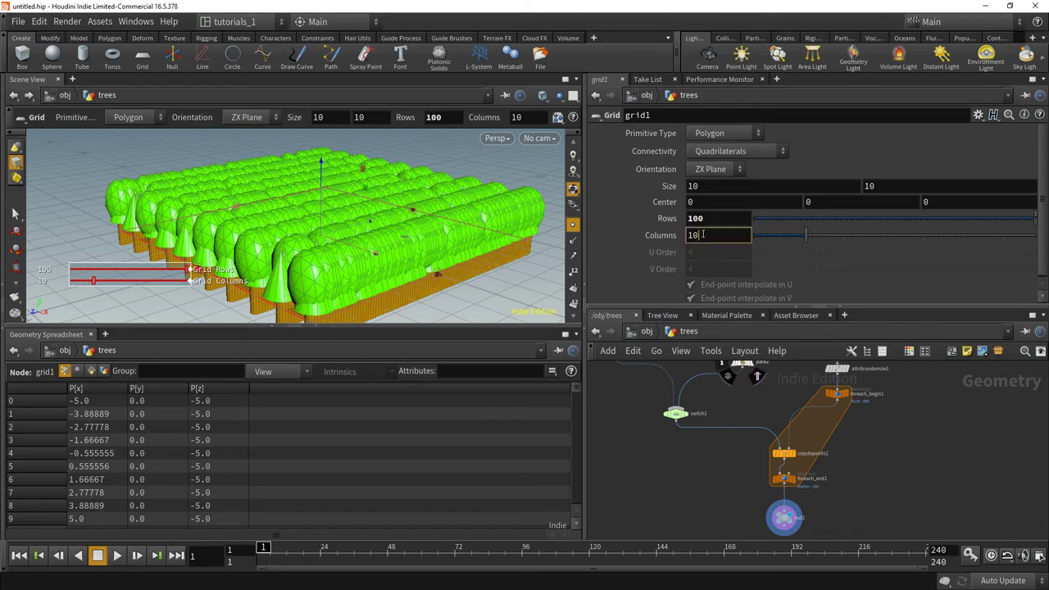
{"action": "type", "text": "0"}
{"action": "key", "text": "Return"}
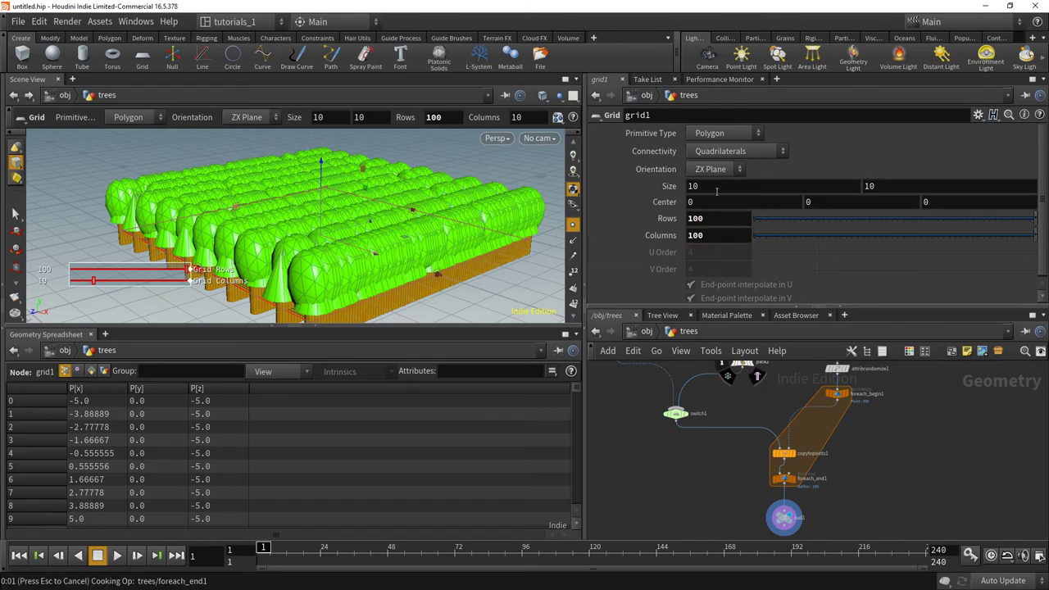
Step: Set both grid1 Size values to 100 and zoom out to view the whole forest
{"action": "left_click", "coordinate": [715, 186]}
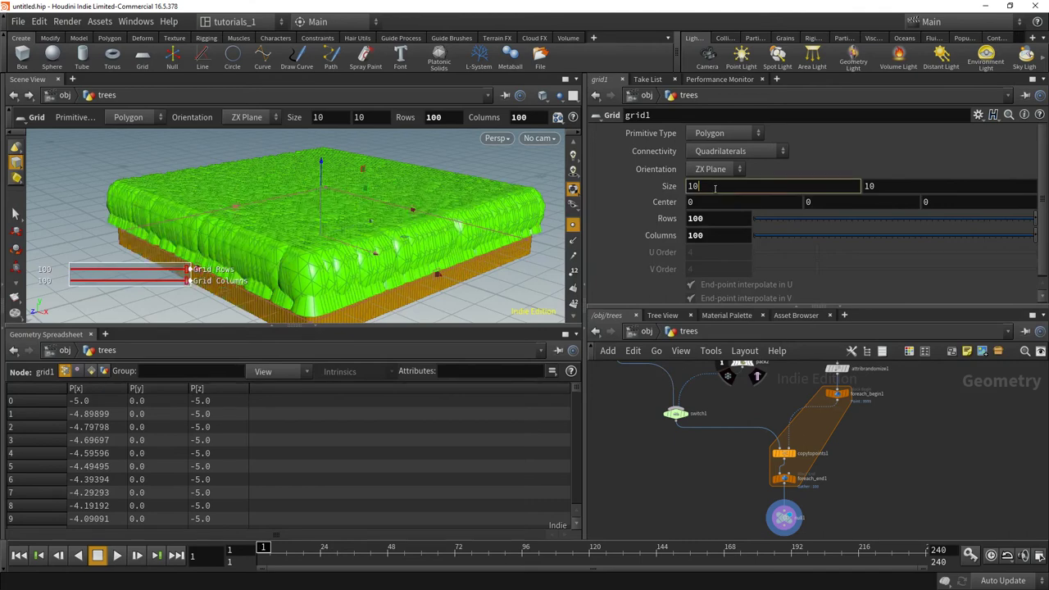
{"action": "type", "text": "0"}
{"action": "key", "text": "Return"}
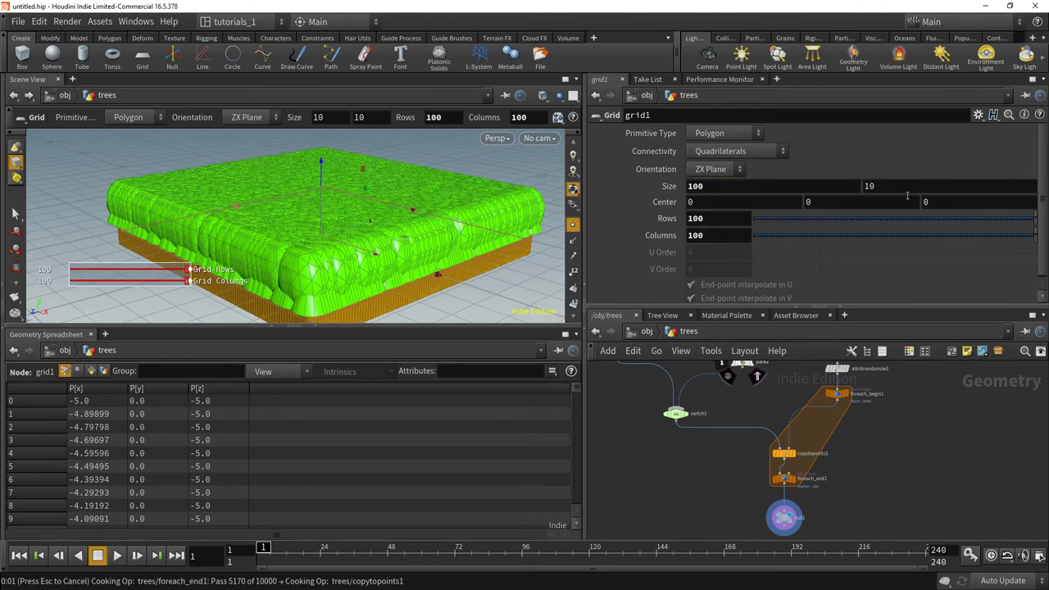
{"action": "left_click", "coordinate": [902, 188]}
{"action": "type", "text": "0"}
{"action": "key", "text": "Return"}
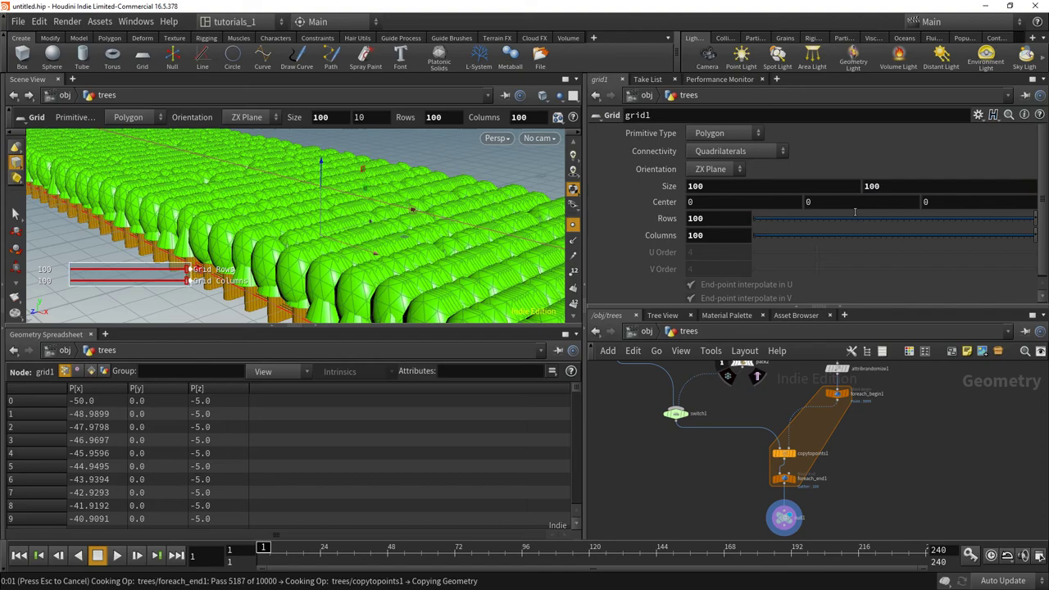
{"action": "key", "text": "Escape"}
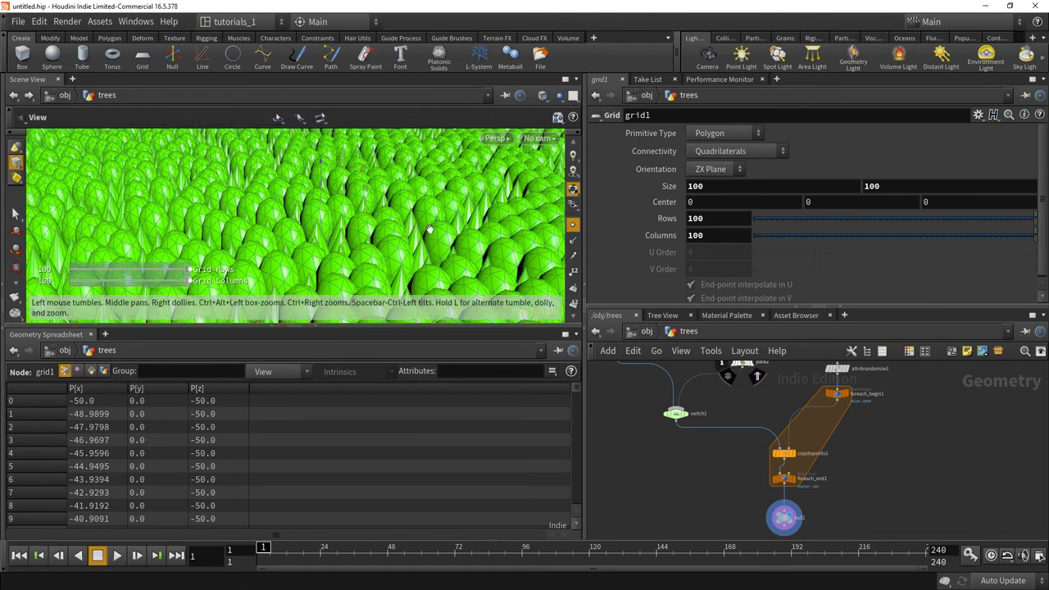
{"action": "left_click_drag", "start_coordinate": [430, 246], "coordinate": [397, 267]}
{"action": "scroll", "coordinate": [418, 229], "scroll_direction": "down", "scroll_amount": 10}
{"action": "key", "text": "Escape"}
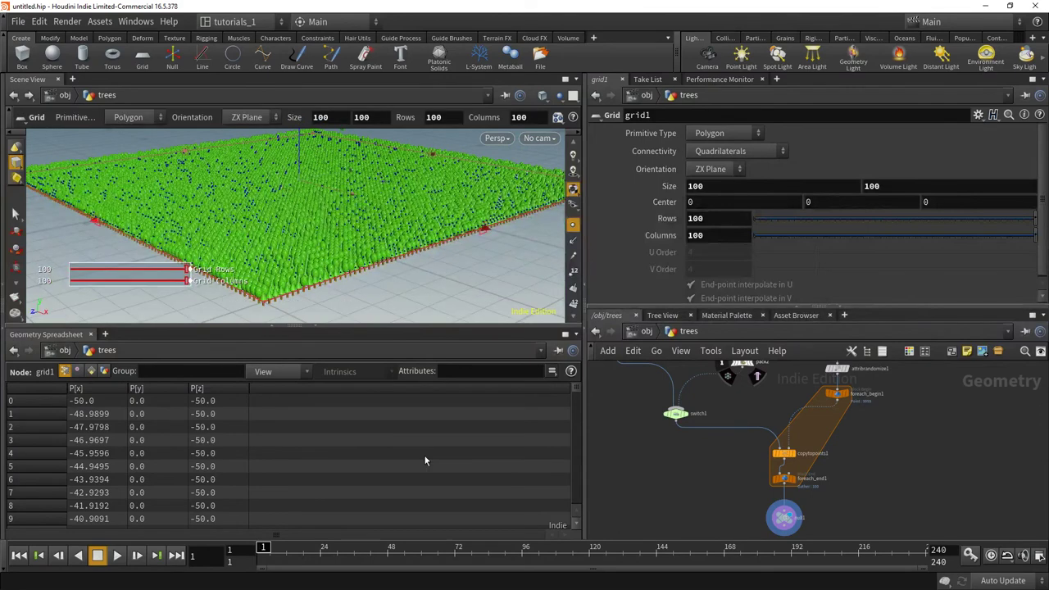
Step: Select null1 and scroll its spreadsheet to point 9999, checking each tree's id value
{"action": "left_click", "coordinate": [785, 517]}
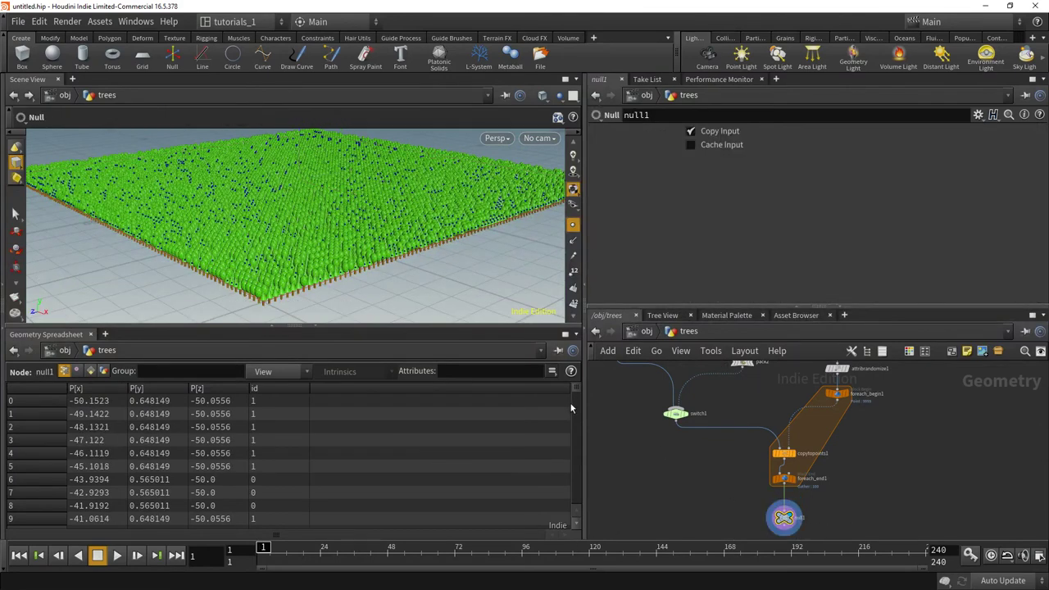
{"action": "left_click_drag", "start_coordinate": [577, 393], "coordinate": [586, 533]}
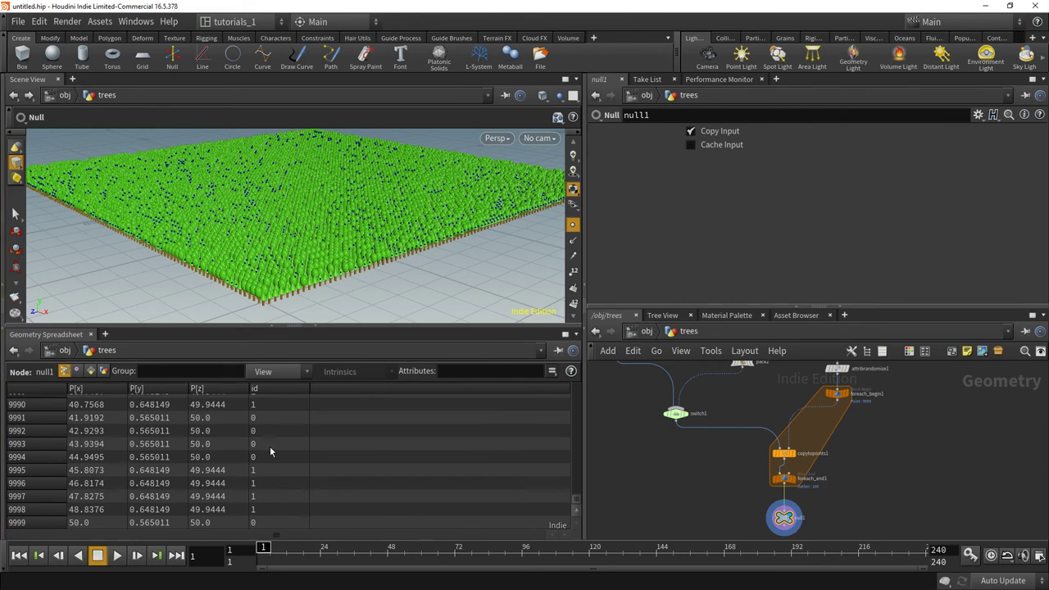
{"action": "middle_click_drag", "start_coordinate": [672, 457], "coordinate": [681, 514]}
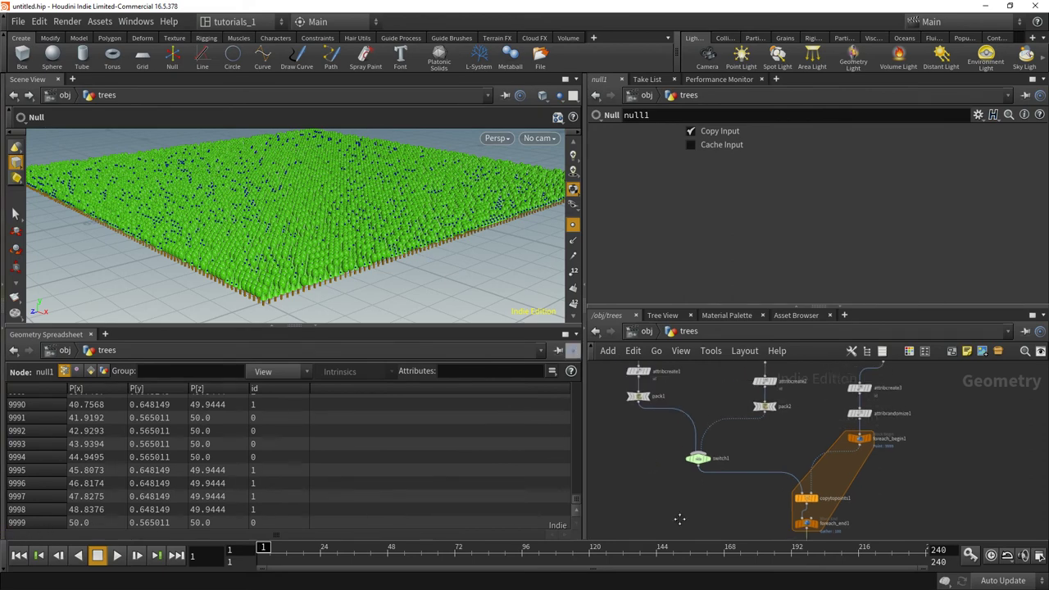
{"action": "scroll", "coordinate": [681, 507], "scroll_direction": "up", "scroll_amount": 5}
{"action": "middle_click_drag", "start_coordinate": [668, 465], "coordinate": [671, 514]}
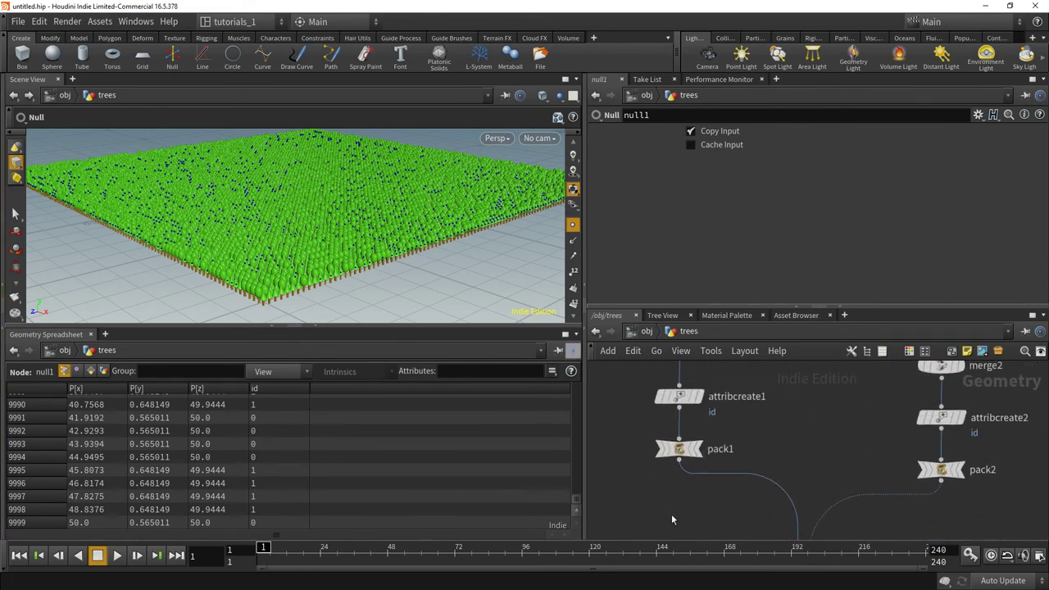
Step: Switch pack1's Display As to Bounding Box, then back to Full Geometry
{"action": "left_click", "coordinate": [678, 448]}
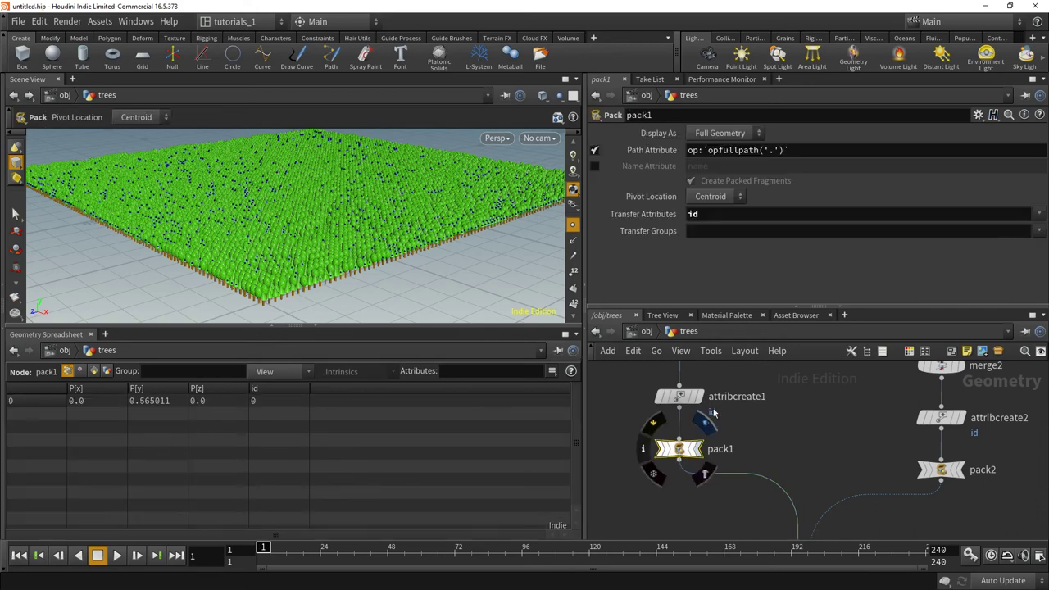
{"action": "left_click", "coordinate": [761, 134]}
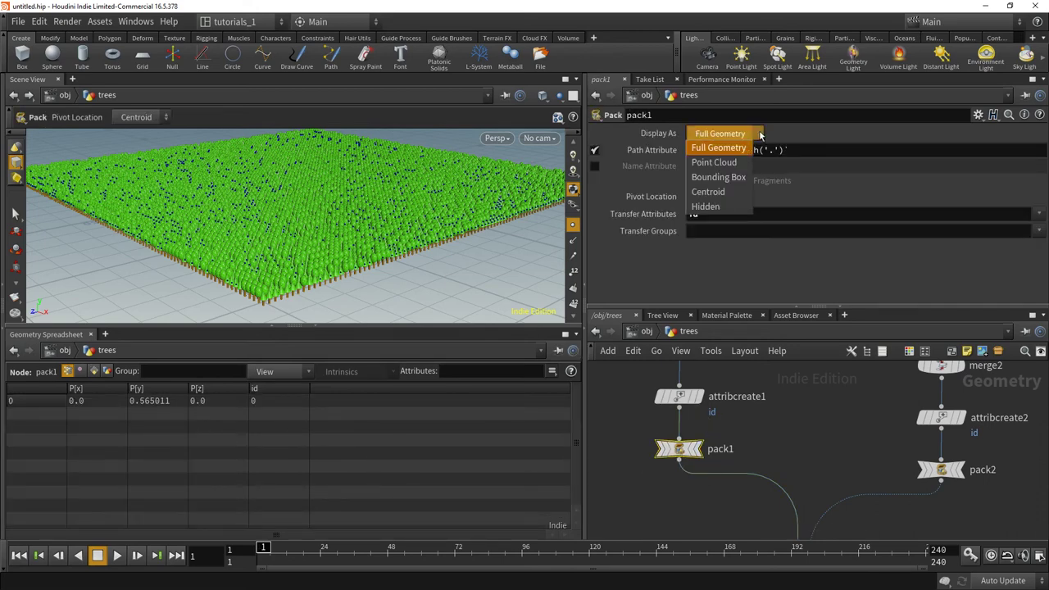
{"action": "left_click", "coordinate": [751, 178]}
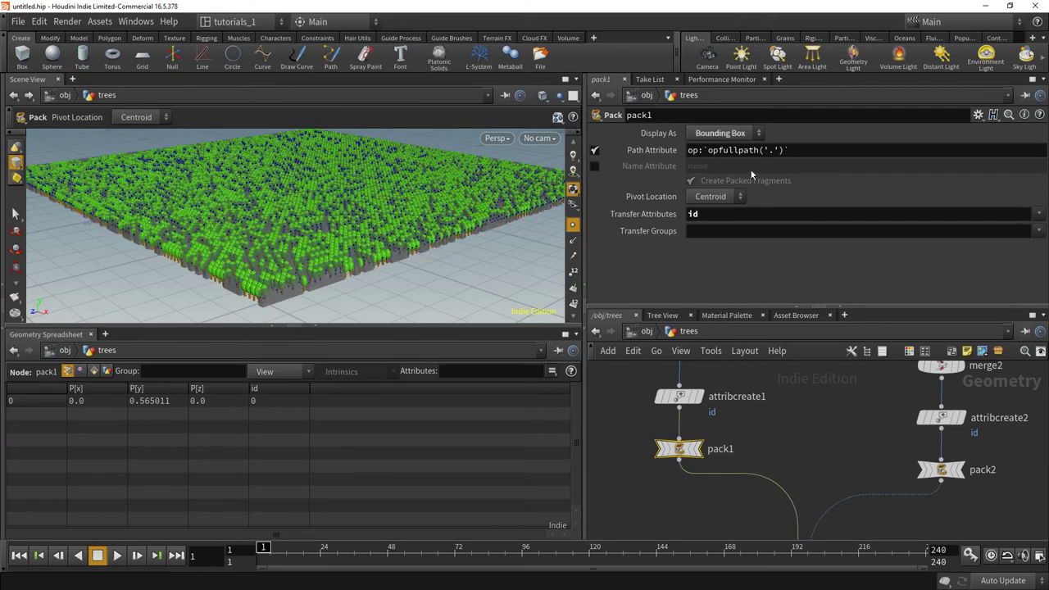
{"action": "left_click", "coordinate": [759, 134]}
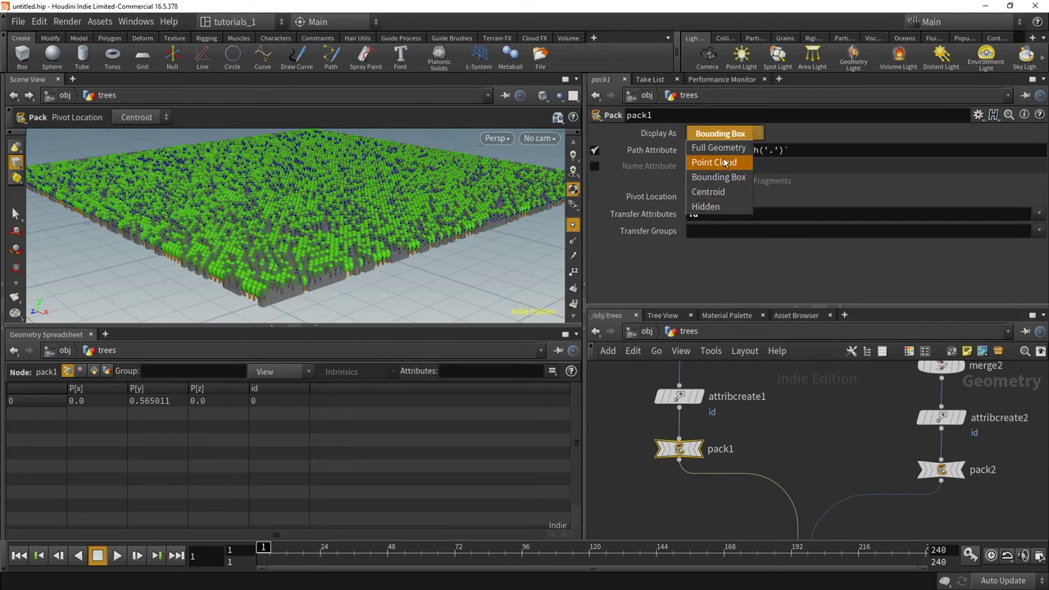
{"action": "left_click", "coordinate": [734, 151]}
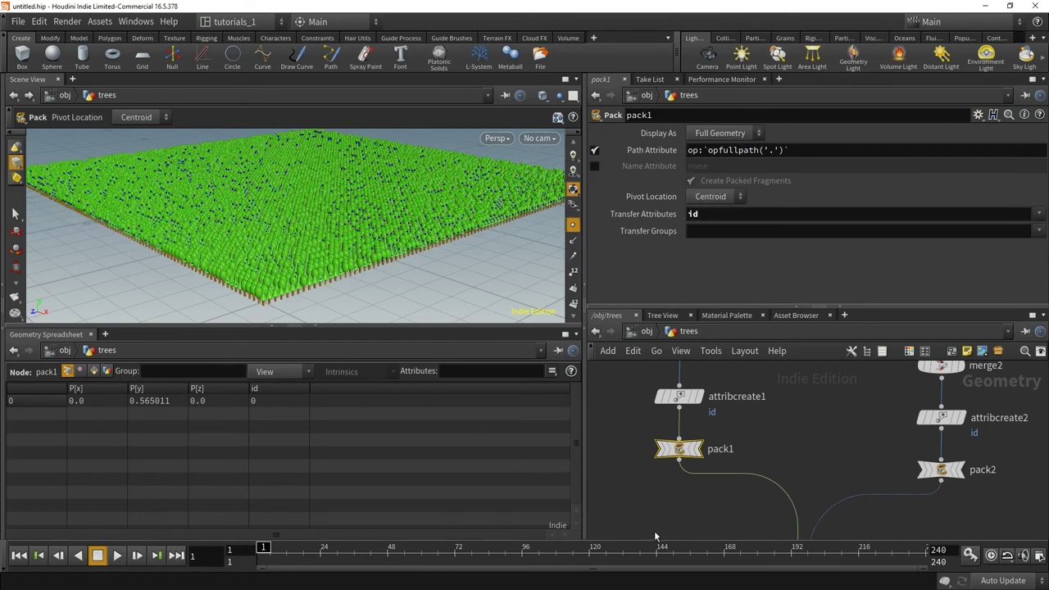
{"action": "middle_click_drag", "start_coordinate": [627, 513], "coordinate": [641, 470]}
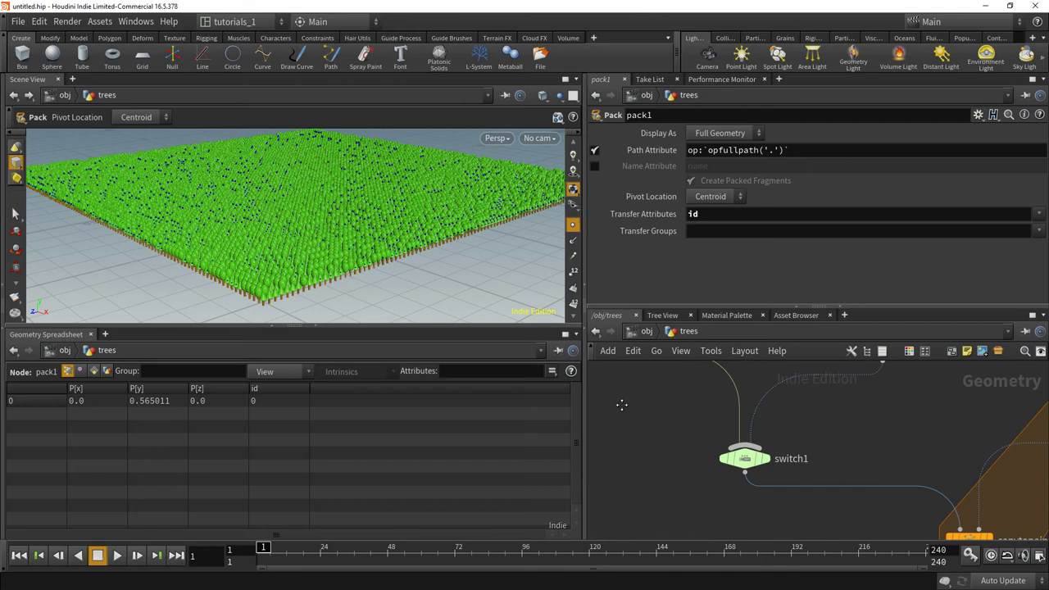
{"action": "middle_click_drag", "start_coordinate": [878, 466], "coordinate": [796, 430]}
{"action": "scroll", "coordinate": [796, 430], "scroll_direction": "down", "scroll_amount": 5}
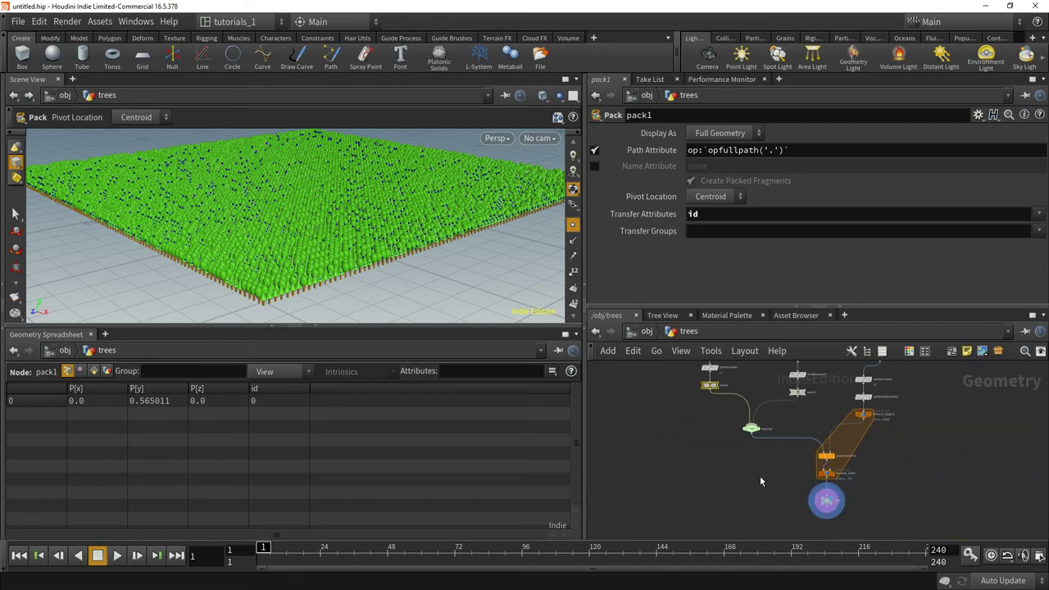
{"action": "middle_click_drag", "start_coordinate": [760, 482], "coordinate": [738, 490]}
{"action": "scroll", "coordinate": [739, 510], "scroll_direction": "up", "scroll_amount": 2}
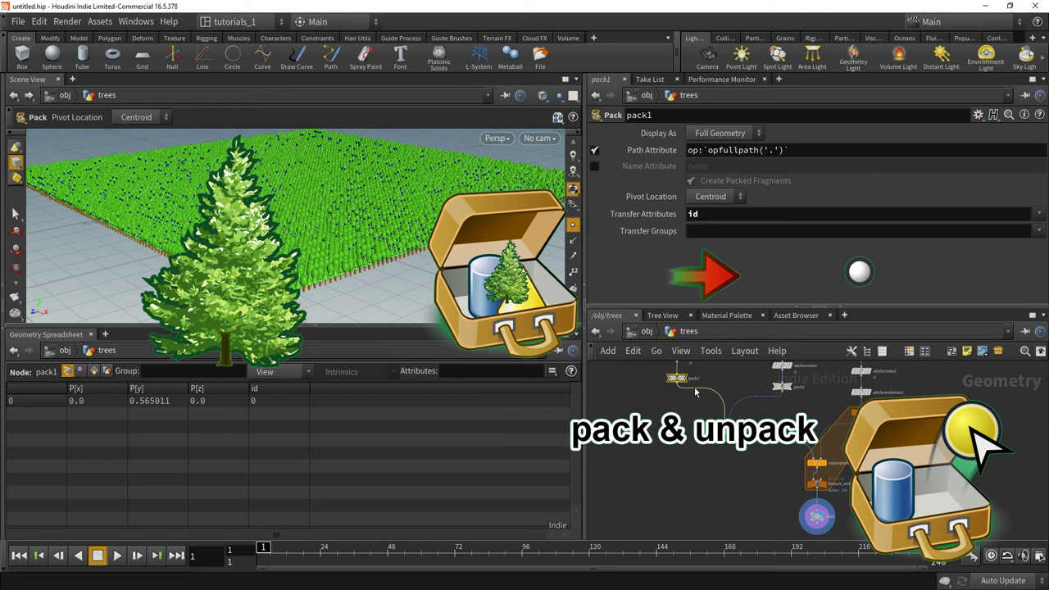
Step: Zoom and pan the network editor around pack1 to bring switch1 into view
{"action": "scroll", "coordinate": [658, 426], "scroll_direction": "up", "scroll_amount": 5}
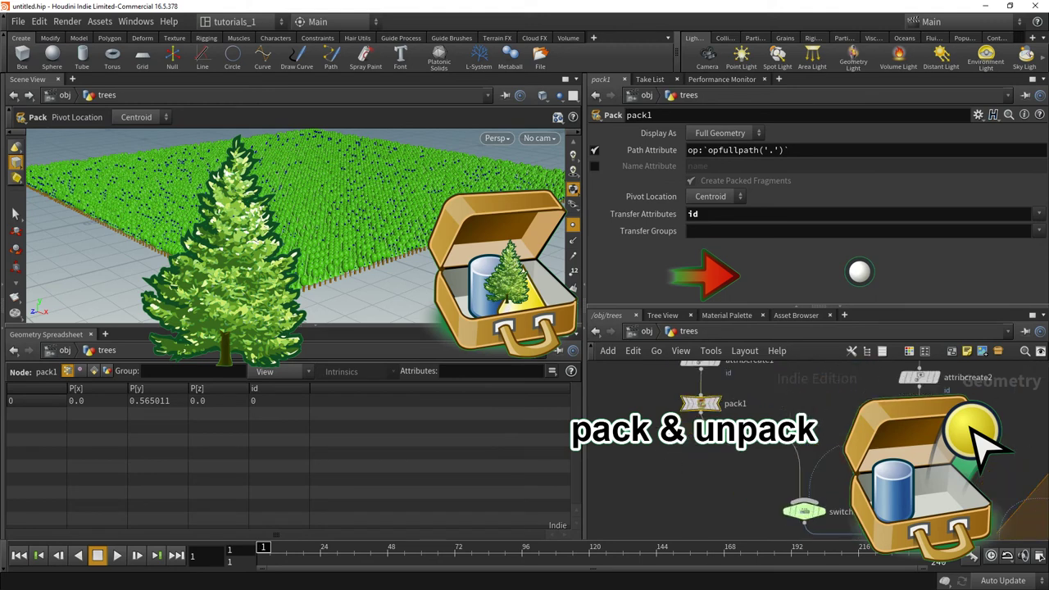
{"action": "scroll", "coordinate": [696, 511], "scroll_direction": "up", "scroll_amount": 5}
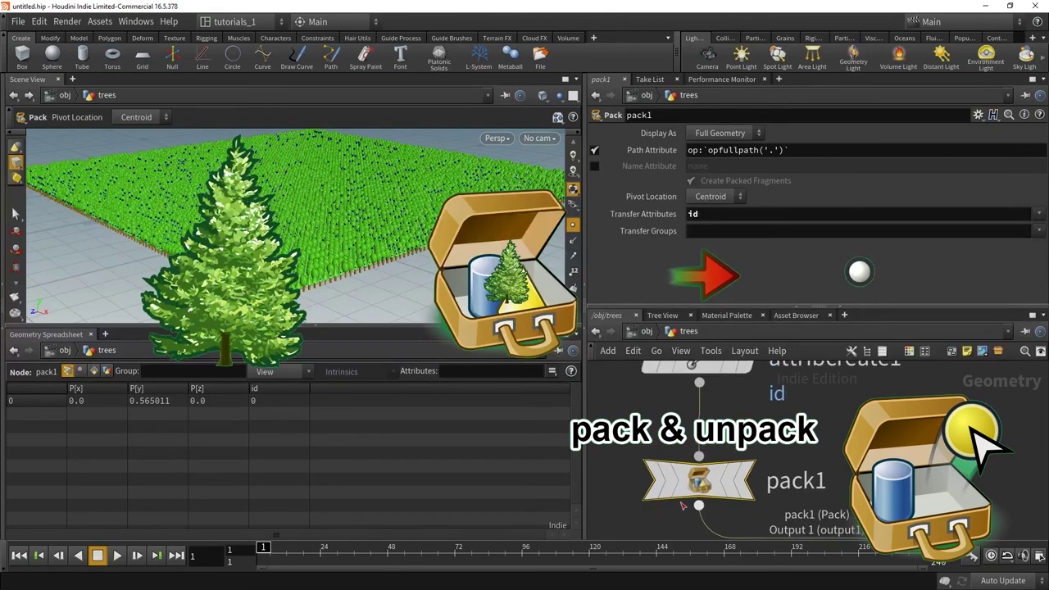
{"action": "scroll", "coordinate": [869, 430], "scroll_direction": "down", "scroll_amount": 6}
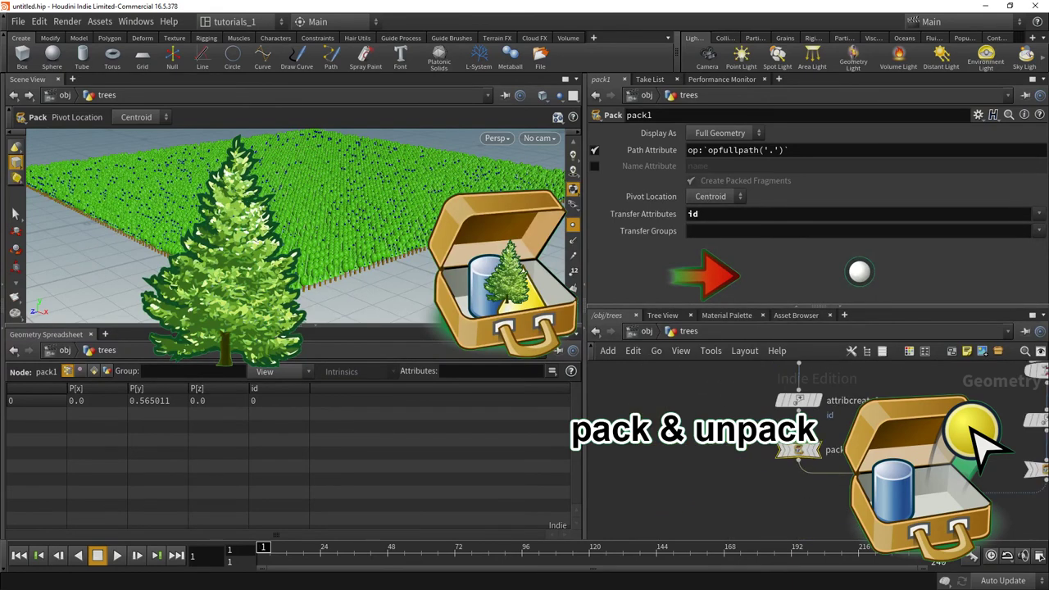
{"action": "middle_click_drag", "start_coordinate": [894, 443], "coordinate": [769, 406]}
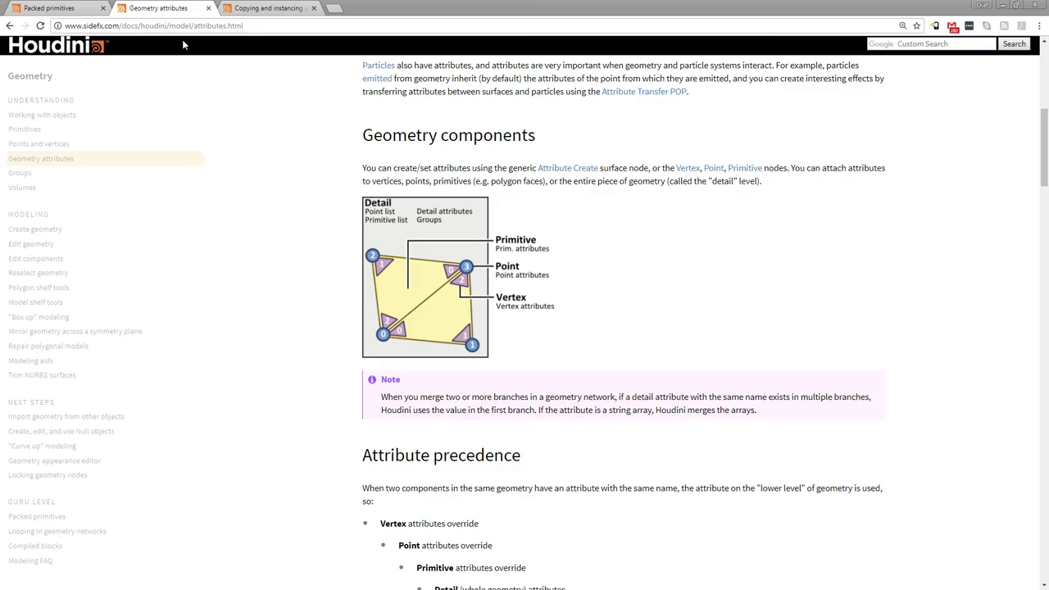
Step: Read through the Packed primitives page, then glance at Copying and instancing and Geometry attributes
{"action": "left_click", "coordinate": [50, 7]}
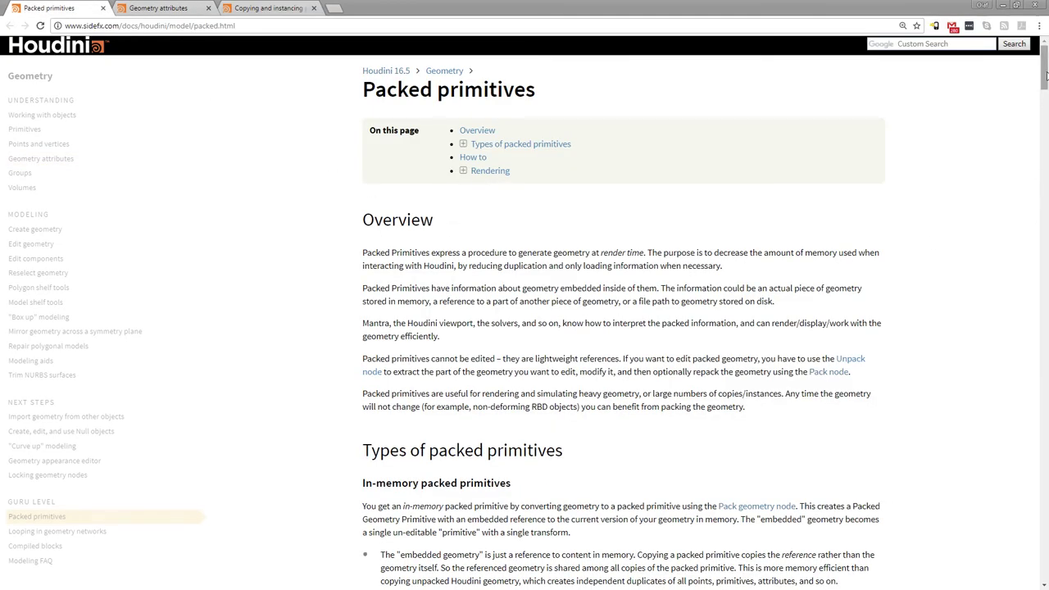
{"action": "left_click_drag", "start_coordinate": [1046, 75], "coordinate": [1031, 88]}
{"action": "scroll", "coordinate": [899, 281], "scroll_direction": "up", "scroll_amount": 2}
{"action": "left_click", "coordinate": [263, 10]}
{"action": "left_click", "coordinate": [164, 9]}
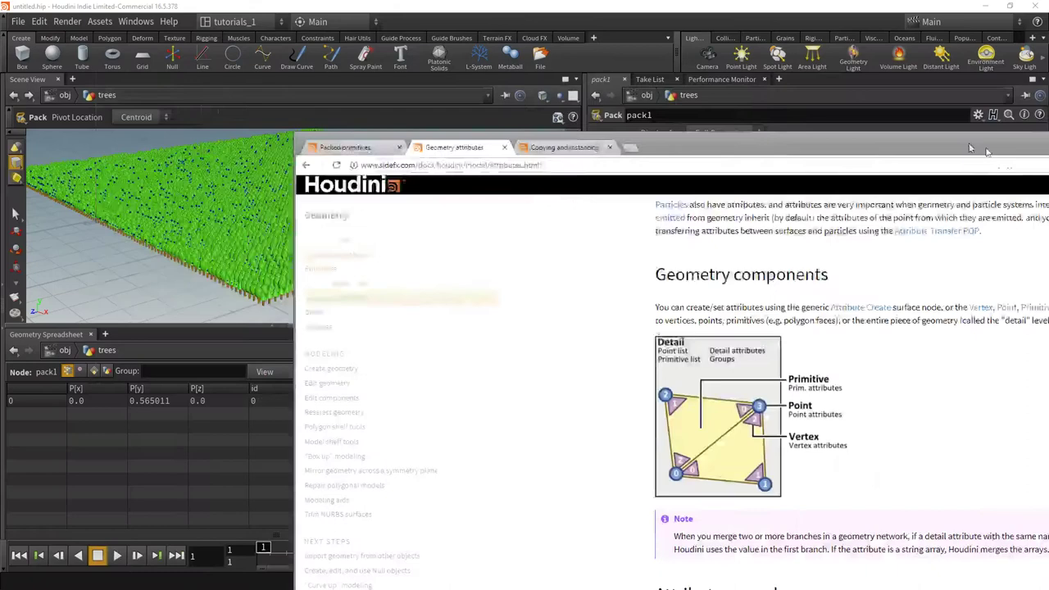
Step: Back in Houdini, set grid1's Size to 20 by 20
{"action": "key", "text": "alt+Tab"}
{"action": "middle_click_drag", "start_coordinate": [1004, 361], "coordinate": [885, 453]}
{"action": "left_click", "coordinate": [861, 459]}
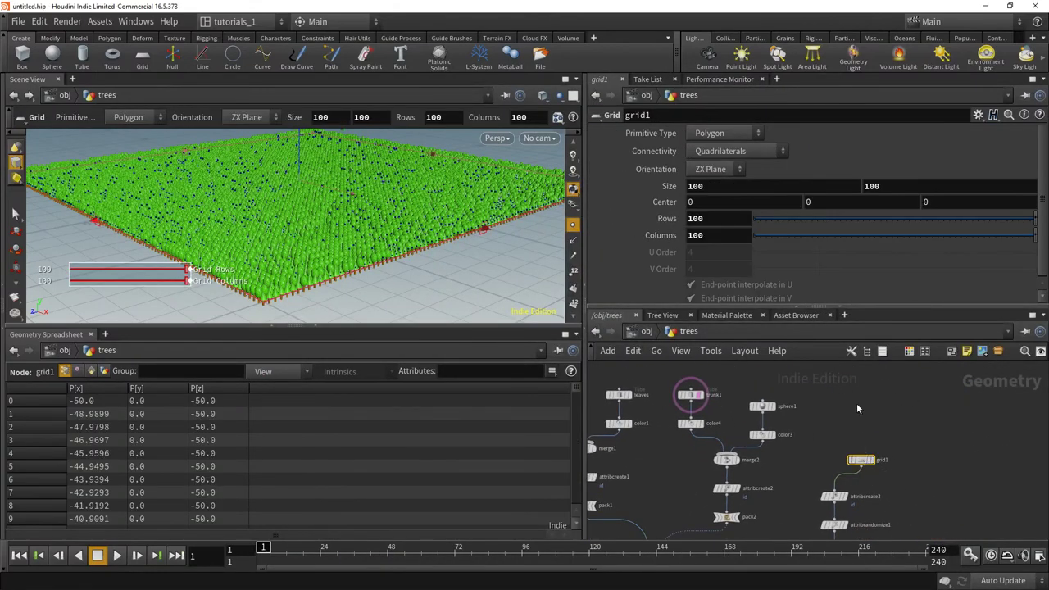
{"action": "double_click", "coordinate": [697, 186]}
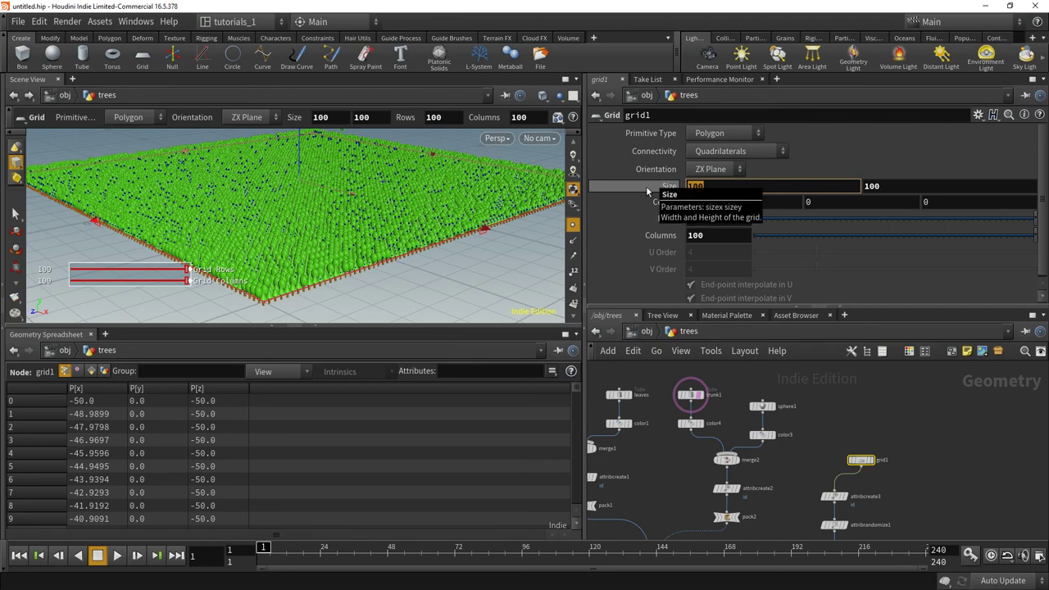
{"action": "type", "text": "20"}
{"action": "key", "text": "Tab"}
{"action": "type", "text": "20"}
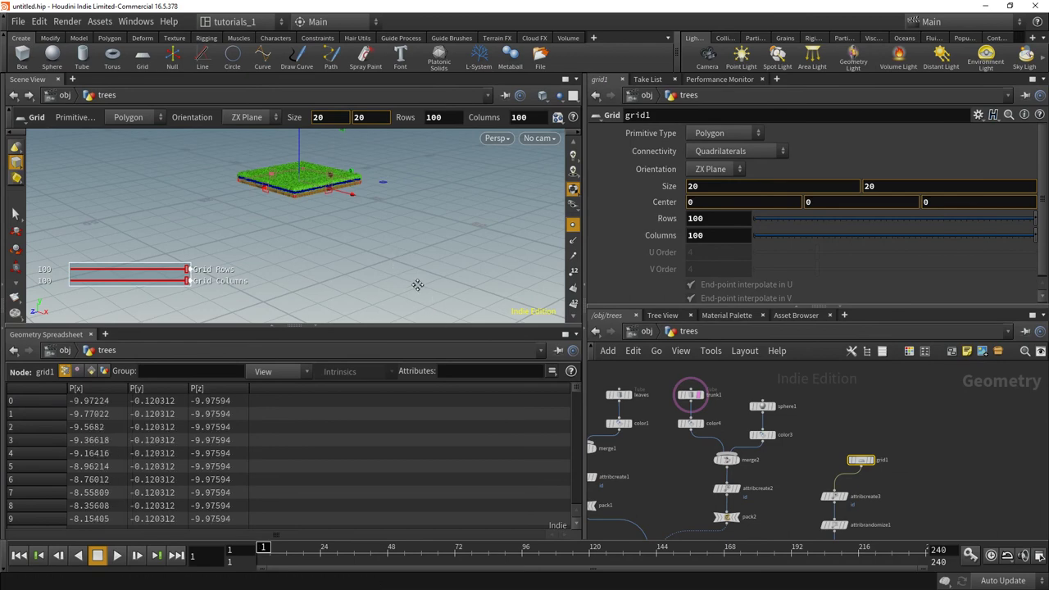
Step: Set grid1 to 20 rows and 20 columns, leaving a sparse 400-tree forest
{"action": "left_click_drag", "start_coordinate": [326, 328], "coordinate": [313, 329]}
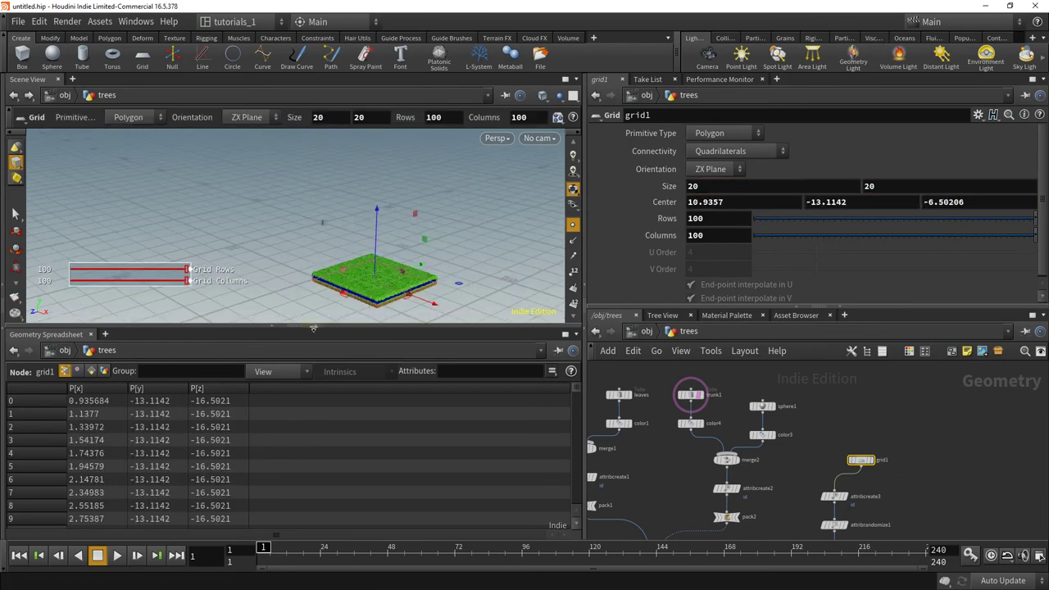
{"action": "left_click", "coordinate": [316, 329]}
{"action": "key", "text": "Escape"}
{"action": "left_click_drag", "start_coordinate": [416, 445], "coordinate": [350, 395]}
{"action": "scroll", "coordinate": [350, 395], "scroll_direction": "up", "scroll_amount": 10}
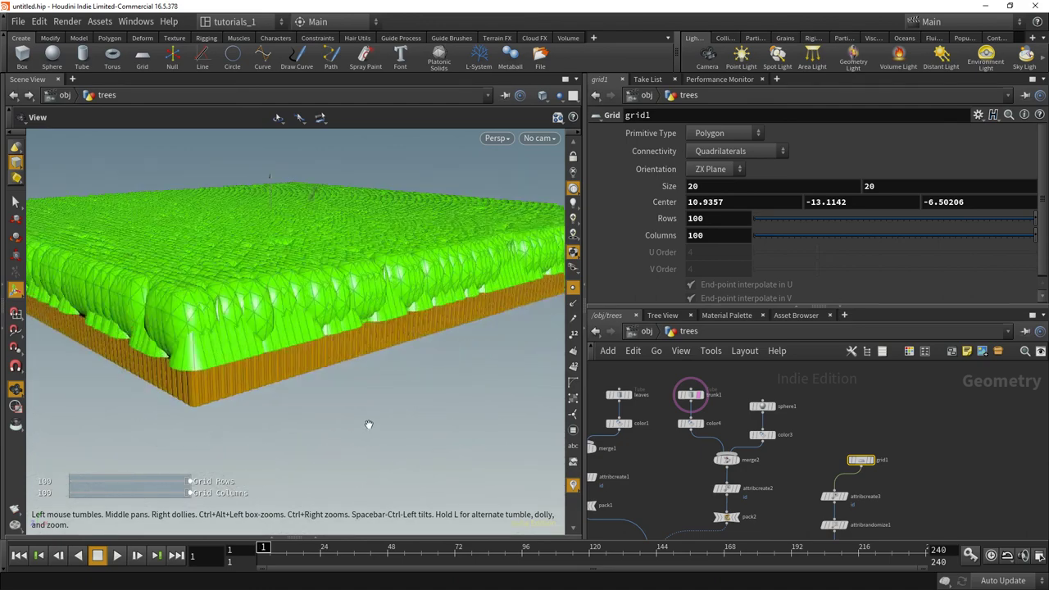
{"action": "key", "text": "Return"}
{"action": "double_click", "coordinate": [713, 218]}
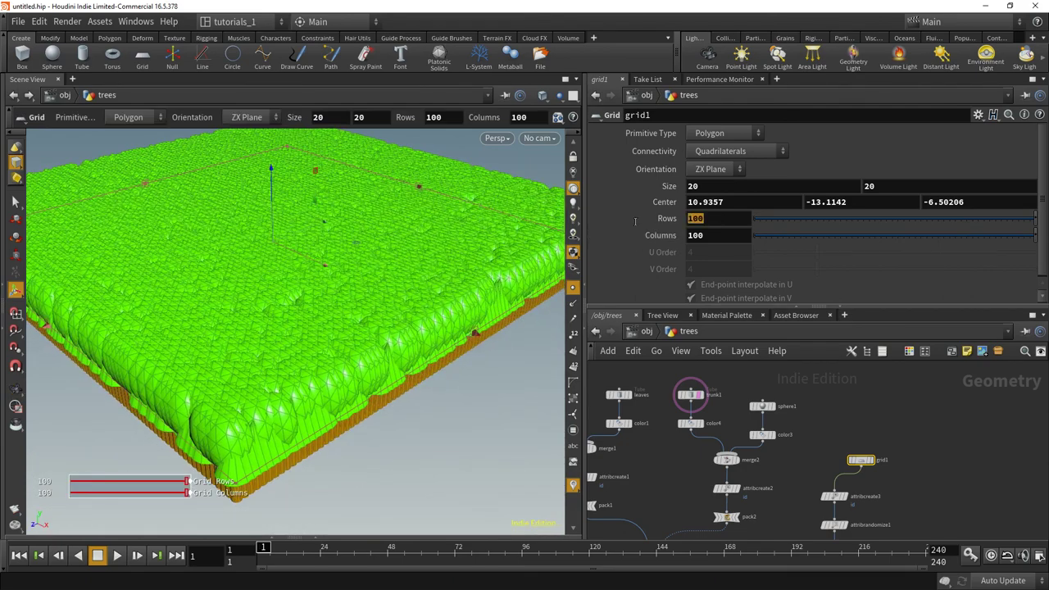
{"action": "type", "text": "20"}
{"action": "key", "text": "Tab"}
{"action": "type", "text": "20"}
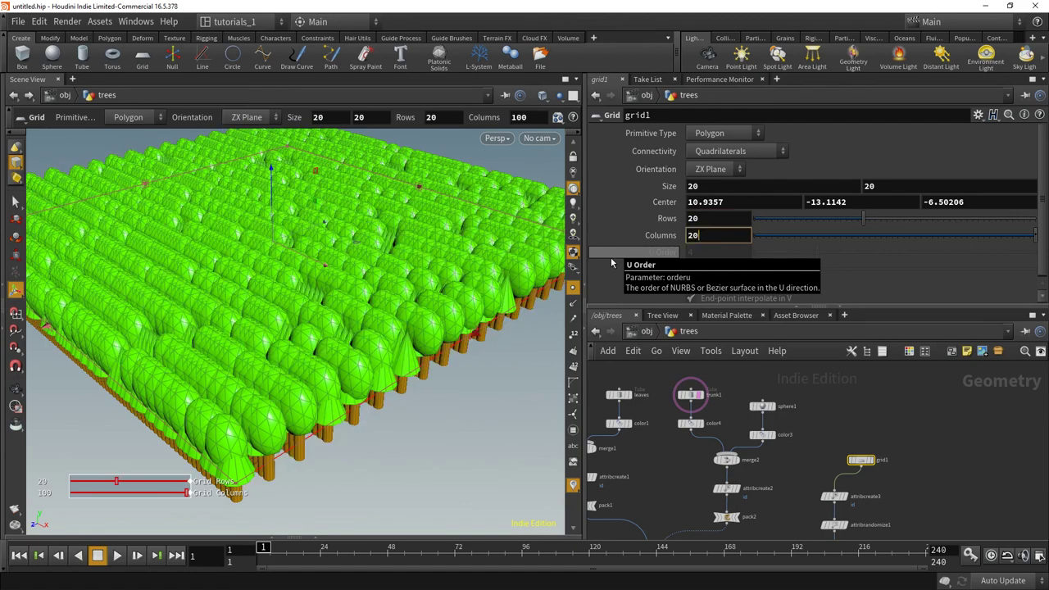
{"action": "key", "text": "Return"}
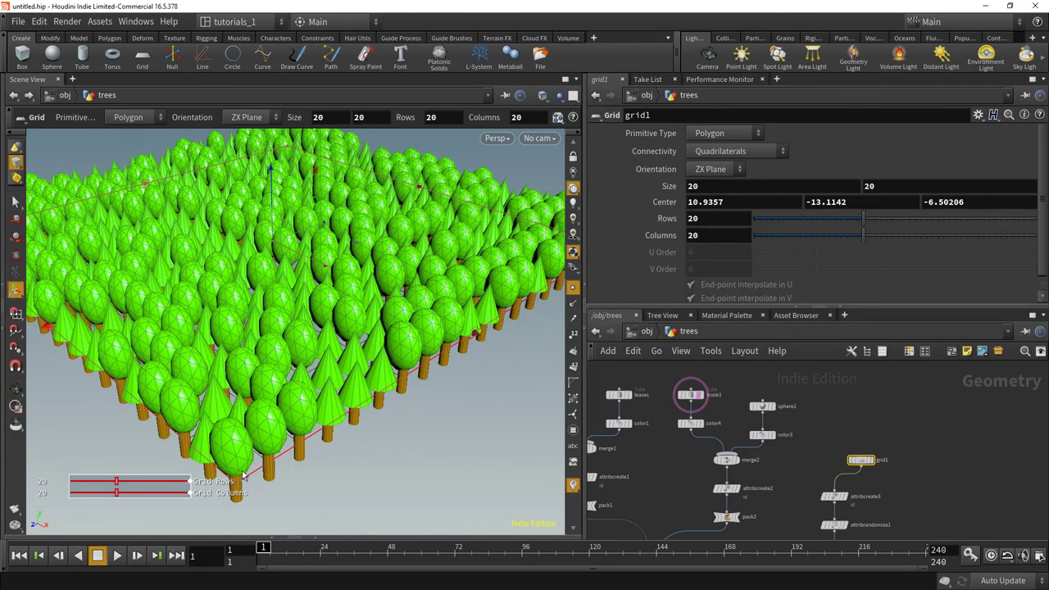
{"action": "scroll", "coordinate": [790, 455], "scroll_direction": "down", "scroll_amount": 5}
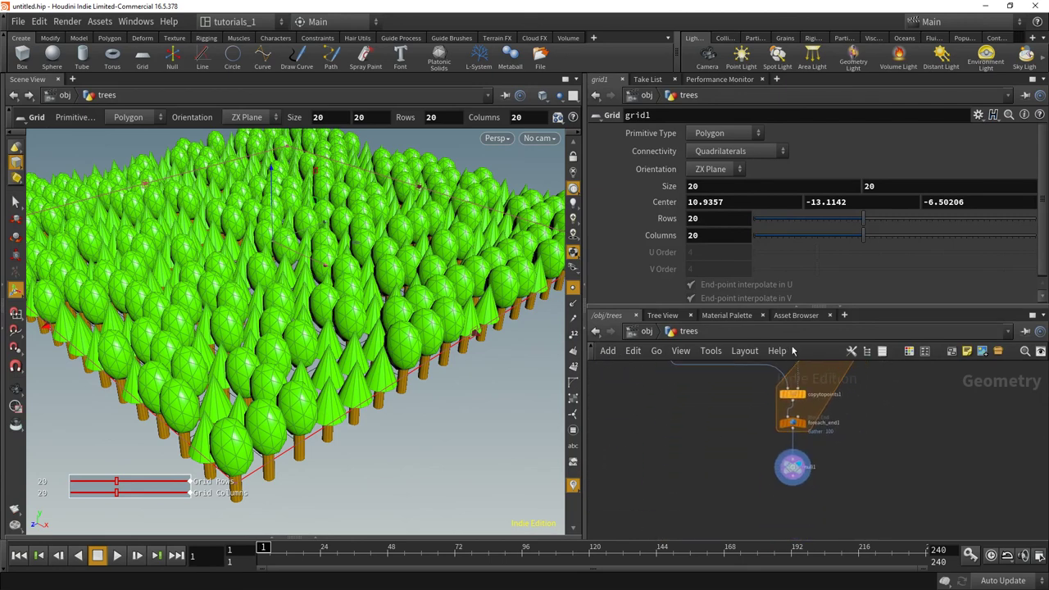
Step: Set the viewport selection to whole primitives for picking individual packed trees
{"action": "left_click_drag", "start_coordinate": [793, 474], "coordinate": [794, 476]}
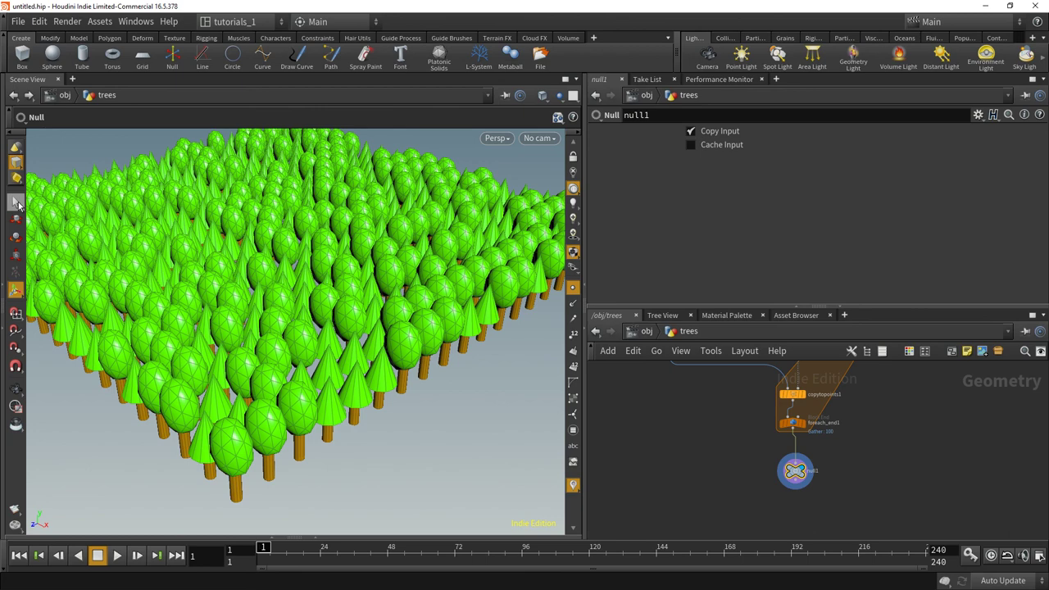
{"action": "left_click", "coordinate": [16, 202]}
{"action": "left_click", "coordinate": [15, 168]}
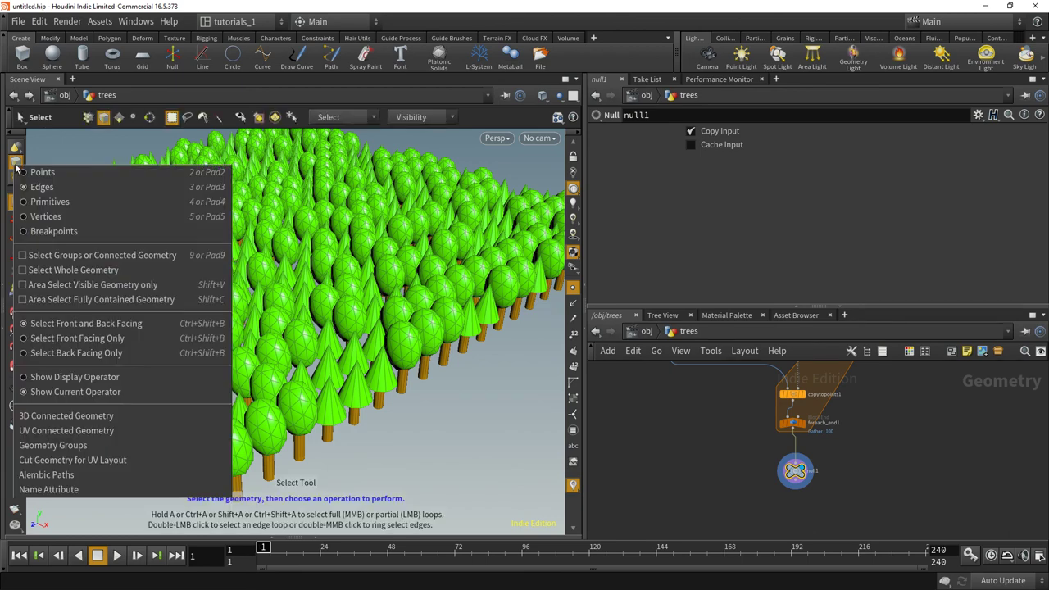
{"action": "left_click", "coordinate": [37, 171]}
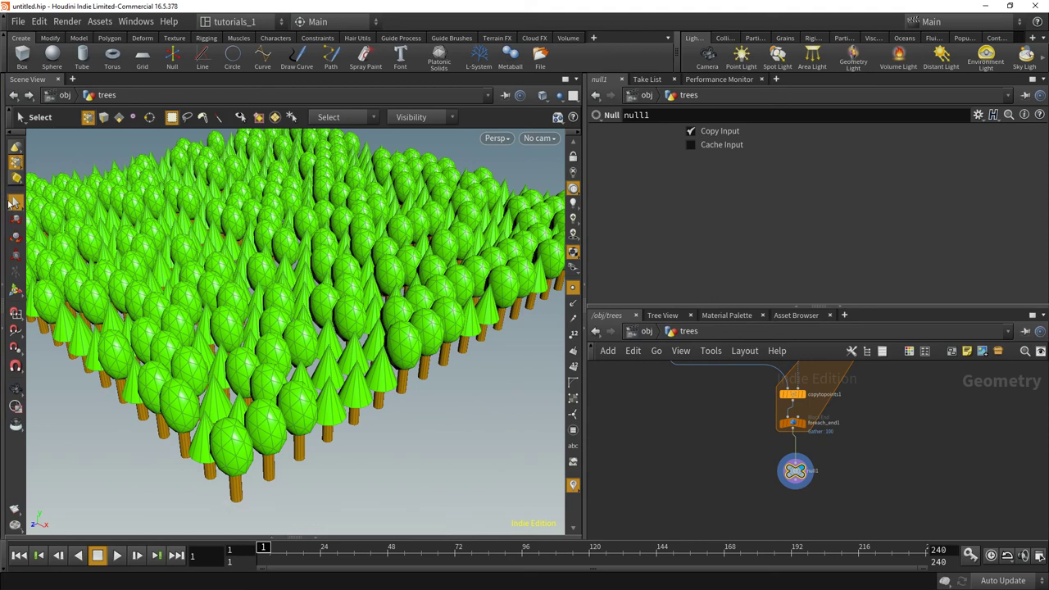
{"action": "left_click", "coordinate": [15, 166]}
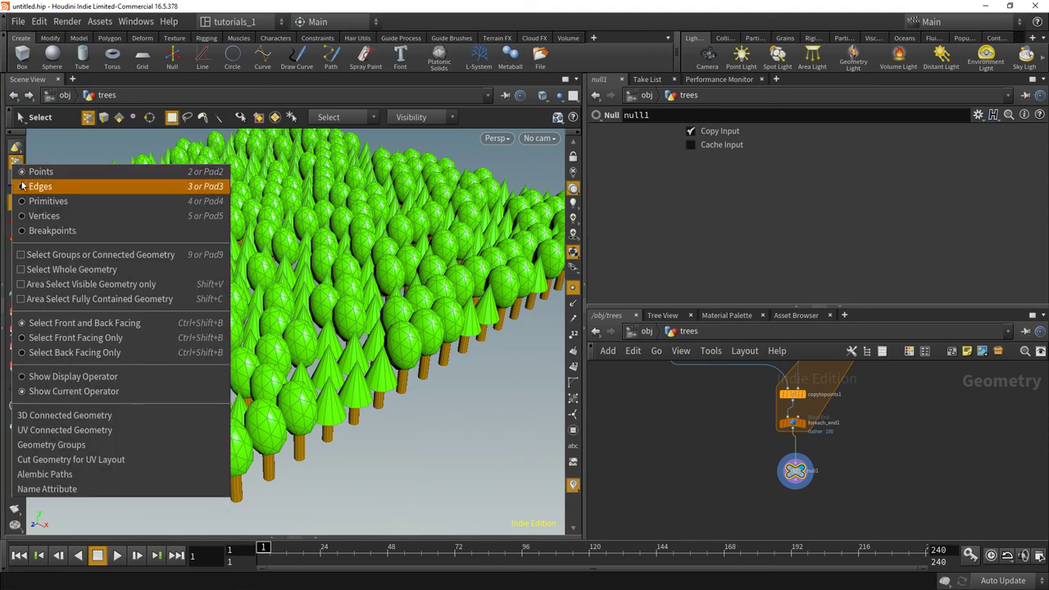
{"action": "left_click", "coordinate": [48, 201]}
Step: Create edit1 with the Move tool and drag two round trees and a cone tree out of place
{"action": "left_click", "coordinate": [234, 457]}
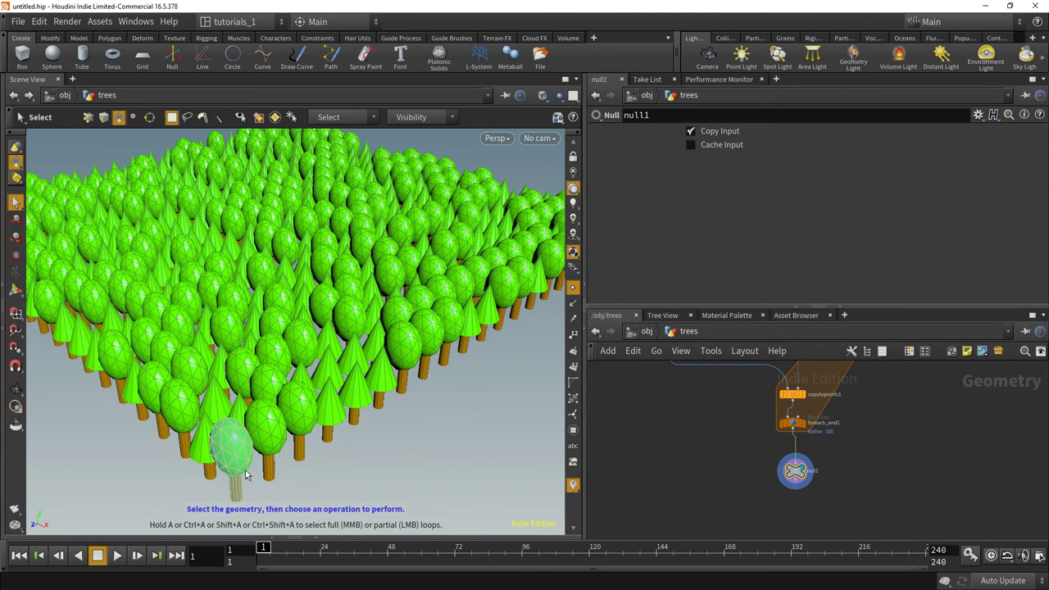
{"action": "key", "text": "t"}
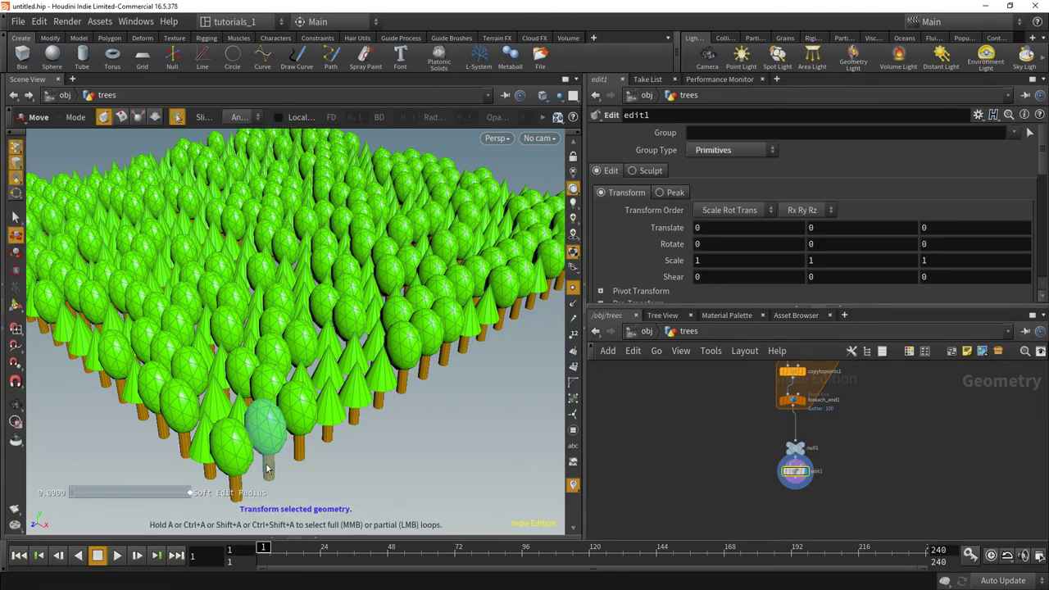
{"action": "left_click", "coordinate": [232, 449]}
{"action": "left_click_drag", "start_coordinate": [265, 489], "coordinate": [414, 420]}
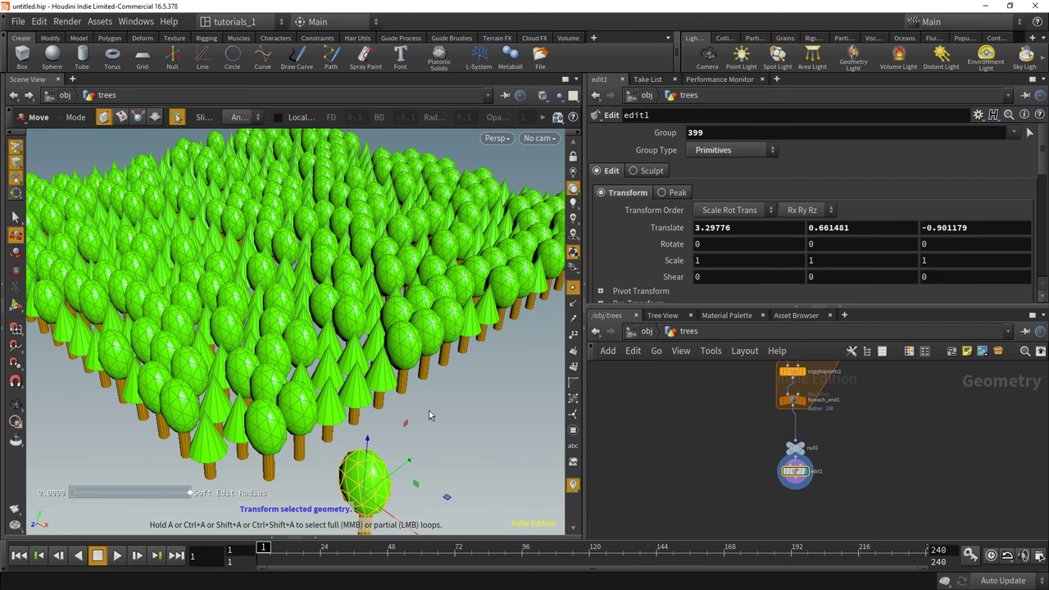
{"action": "left_click", "coordinate": [271, 422]}
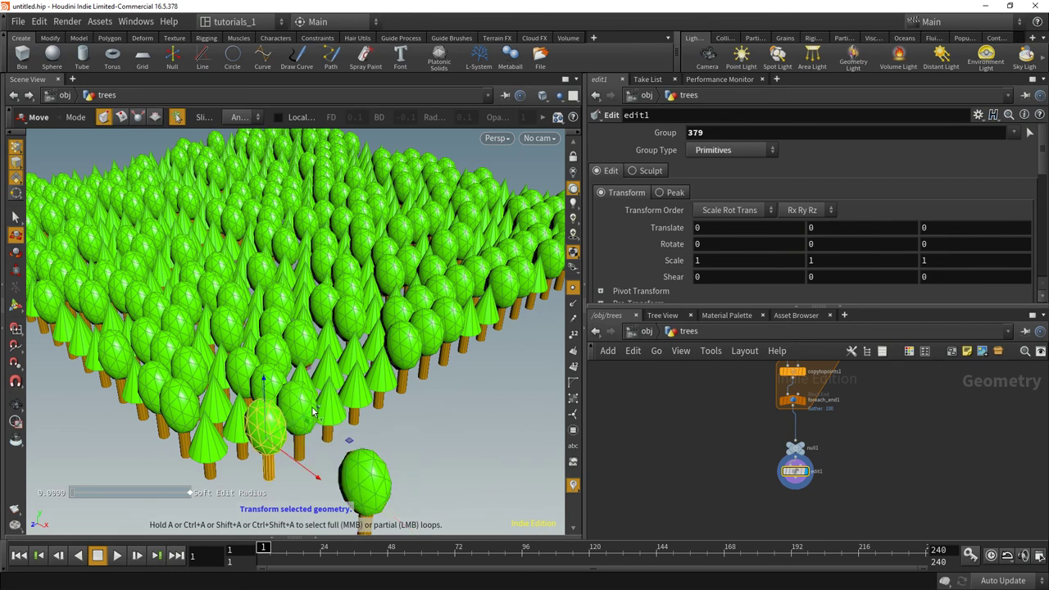
{"action": "left_click_drag", "start_coordinate": [314, 414], "coordinate": [185, 476]}
{"action": "left_click", "coordinate": [246, 434]}
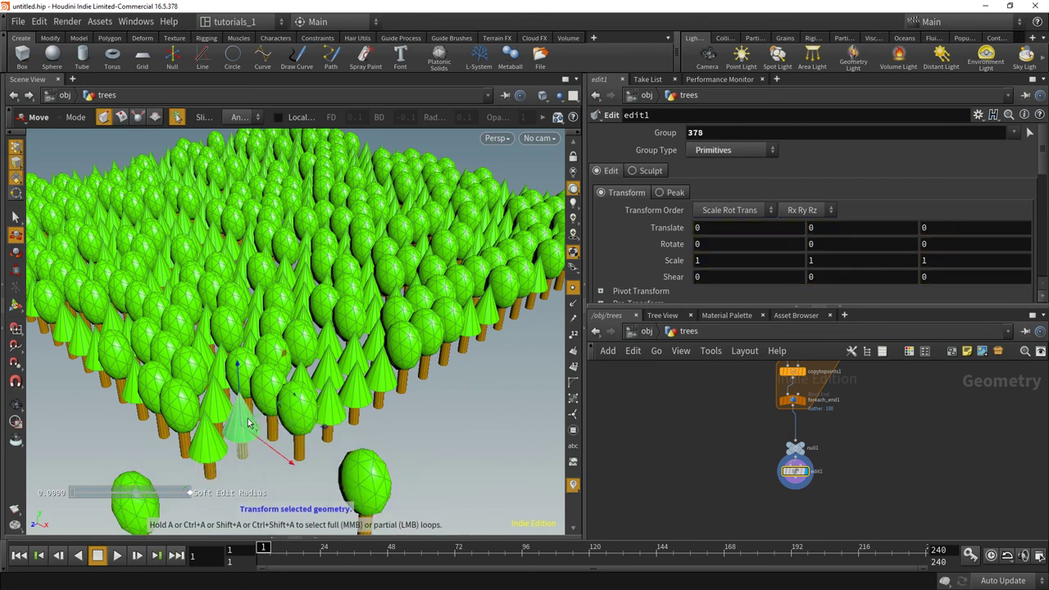
{"action": "left_click_drag", "start_coordinate": [263, 445], "coordinate": [333, 478]}
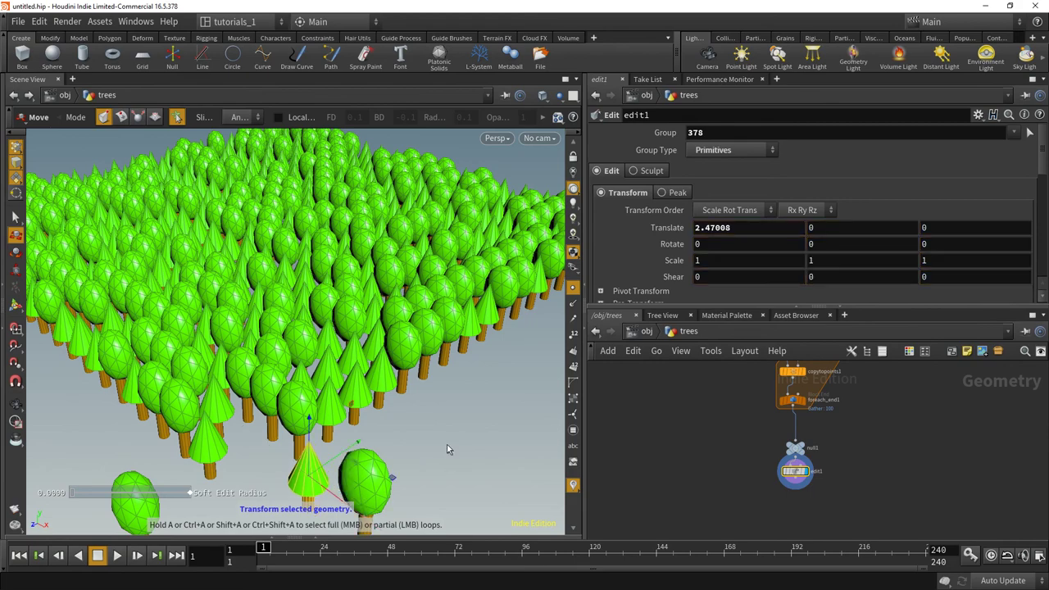
Step: From a low side view, push the cone tree forward, then undo that move
{"action": "key", "text": "Escape"}
{"action": "left_click_drag", "start_coordinate": [460, 457], "coordinate": [372, 386]}
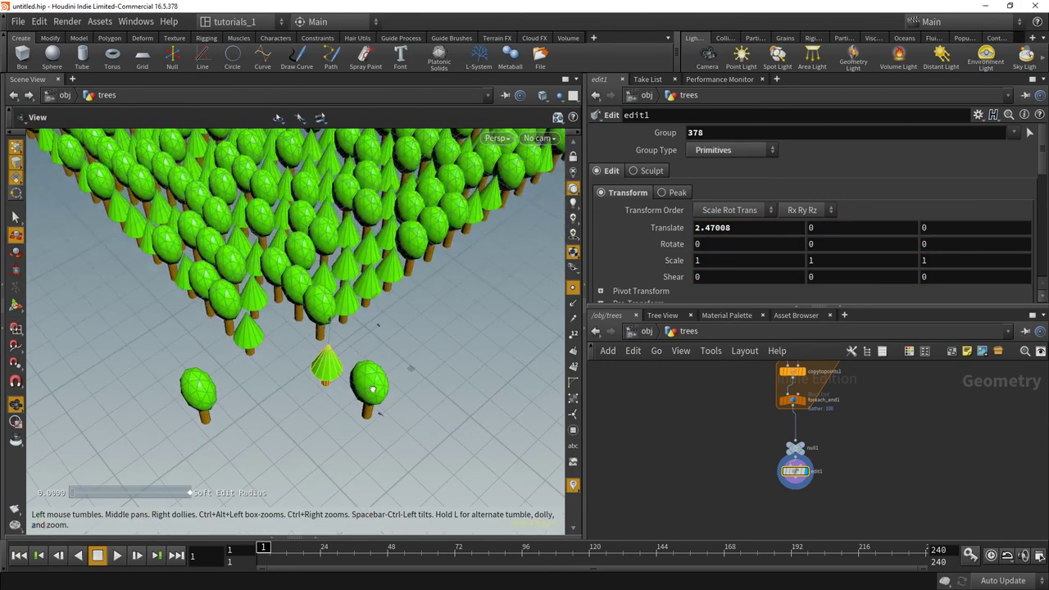
{"action": "key", "text": "t"}
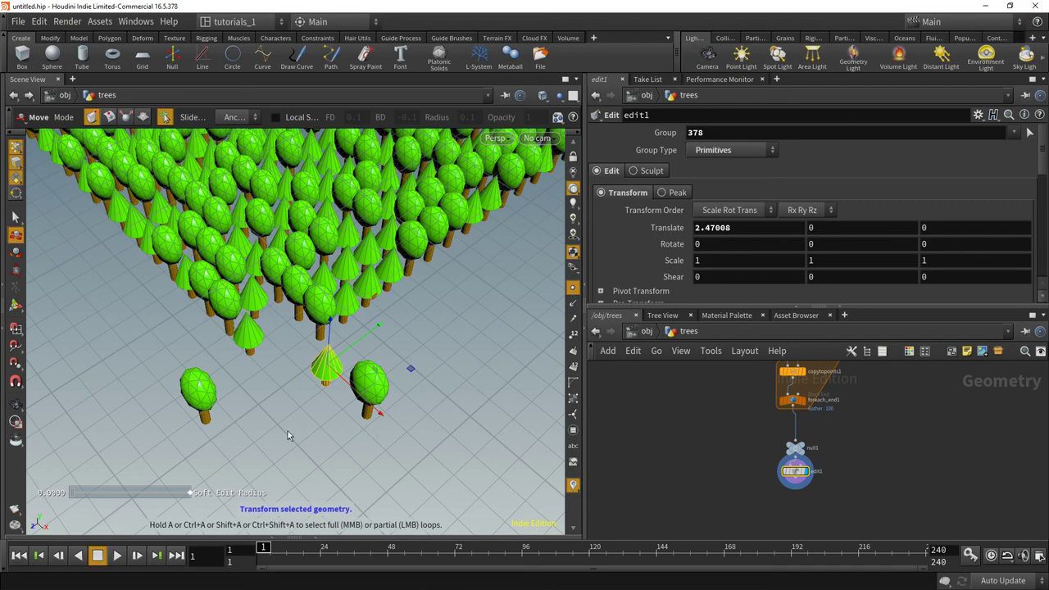
{"action": "key", "text": "Escape"}
{"action": "middle_click_drag", "start_coordinate": [304, 424], "coordinate": [337, 407]}
{"action": "mouse_move", "coordinate": [338, 407]}
{"action": "left_mouse_down"}
{"action": "mouse_move", "coordinate": [339, 429]}
{"action": "mouse_move", "coordinate": [336, 379]}
{"action": "mouse_move", "coordinate": [335, 393]}
{"action": "left_mouse_up"}
{"action": "key", "text": "t"}
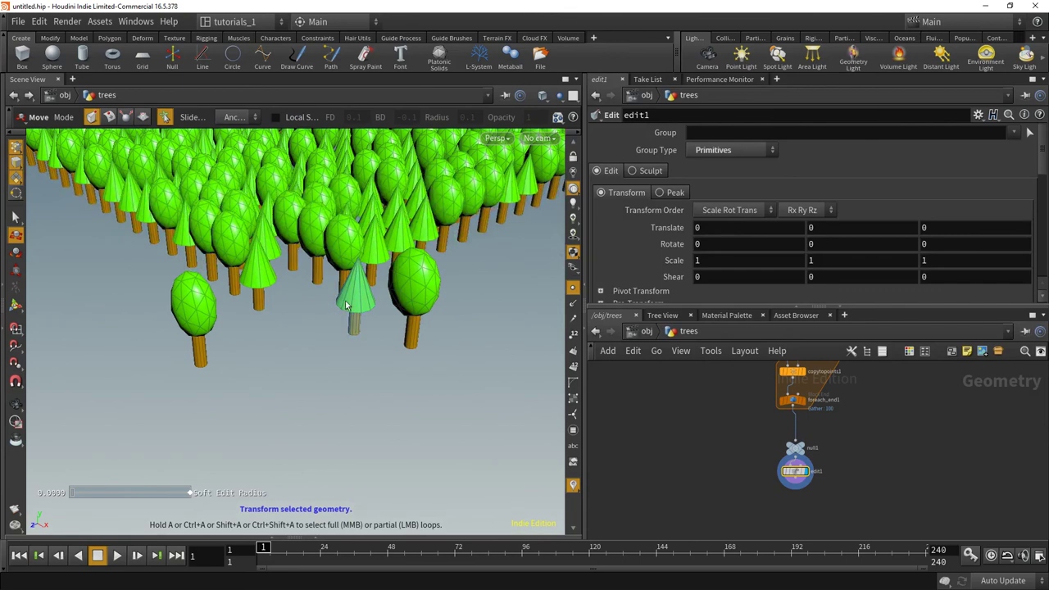
{"action": "left_click", "coordinate": [350, 305]}
{"action": "left_click_drag", "start_coordinate": [387, 287], "coordinate": [281, 374]}
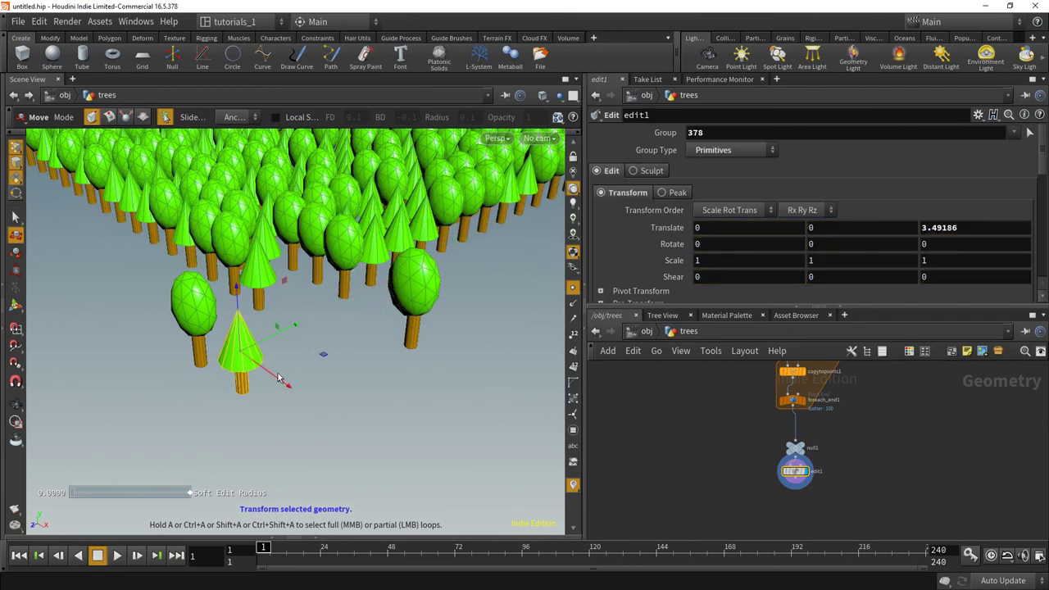
{"action": "key", "text": "ctrl+z"}
Step: Reselect the cone tree and nudge it sideways and back into its final spot
{"action": "left_click", "coordinate": [272, 373]}
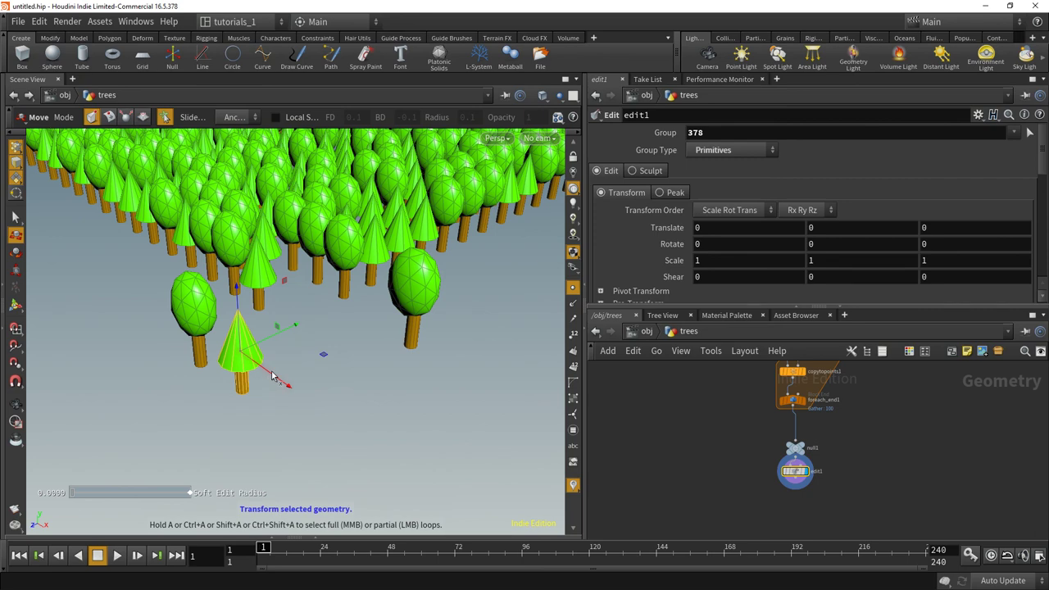
{"action": "left_click_drag", "start_coordinate": [283, 382], "coordinate": [255, 368]}
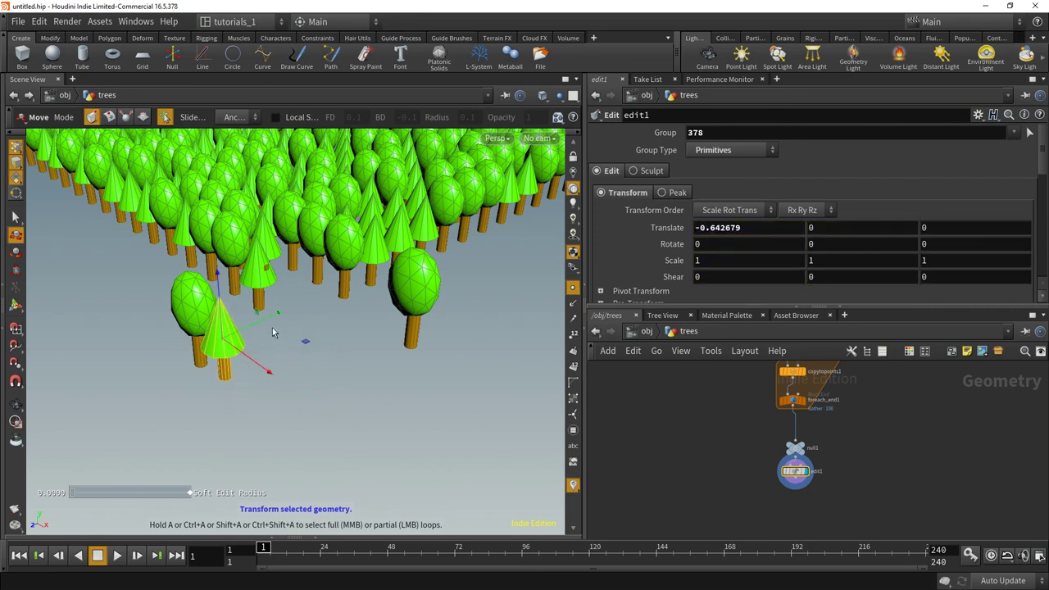
{"action": "left_click_drag", "start_coordinate": [270, 324], "coordinate": [299, 315]}
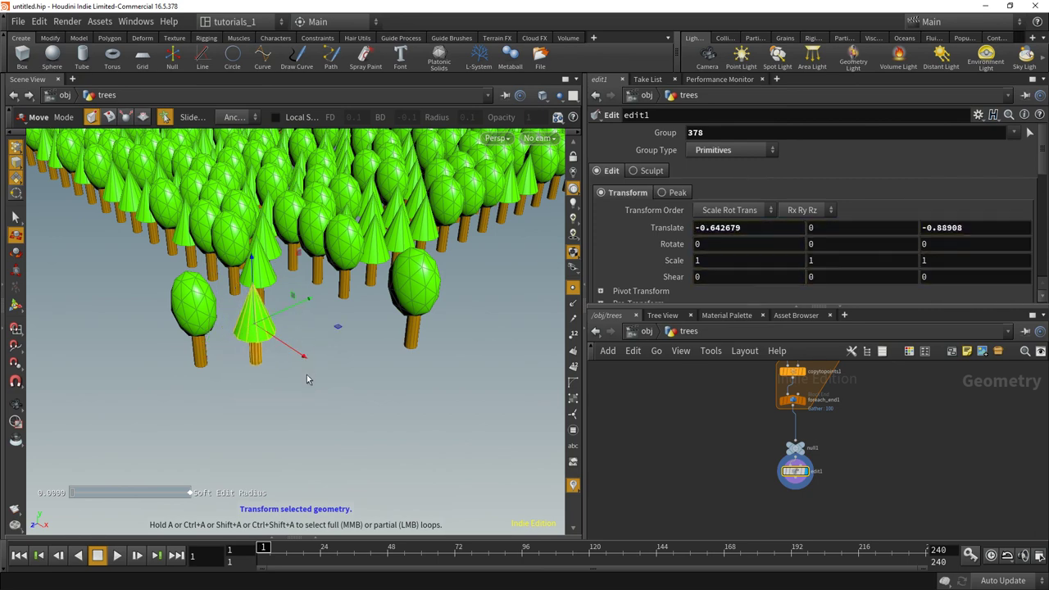
{"action": "middle_click_drag", "start_coordinate": [705, 470], "coordinate": [664, 423]}
{"action": "scroll", "coordinate": [708, 425], "scroll_direction": "up", "scroll_amount": 1}
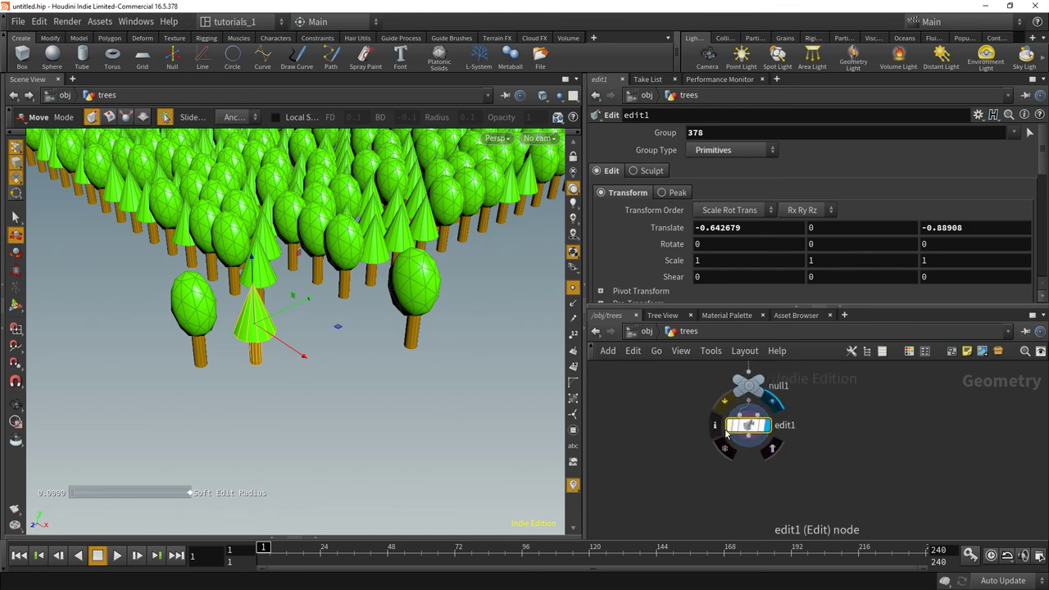
{"action": "key", "text": "Tab"}
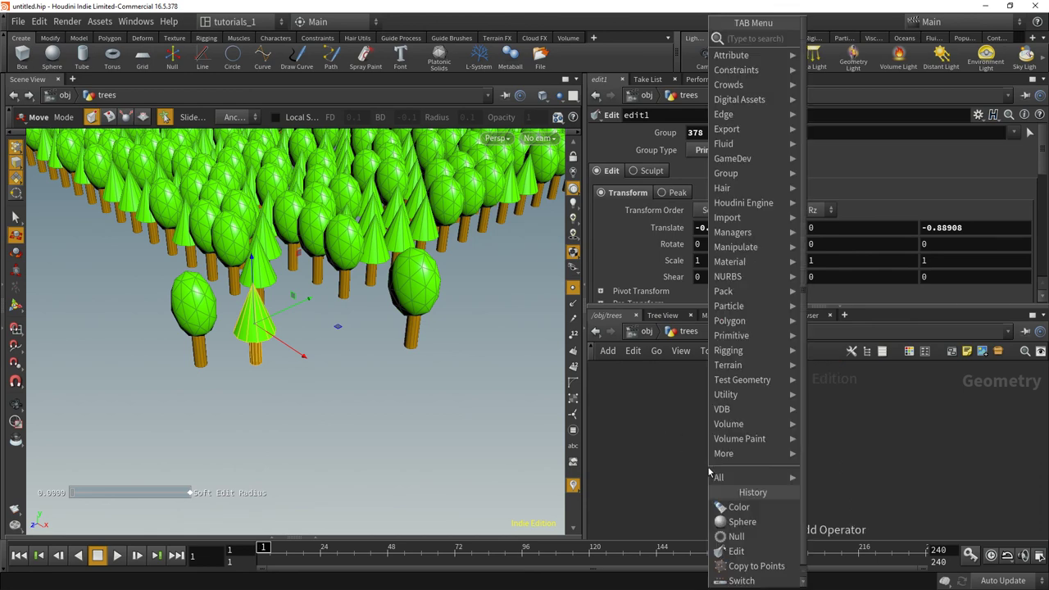
{"action": "type", "text": "un"}
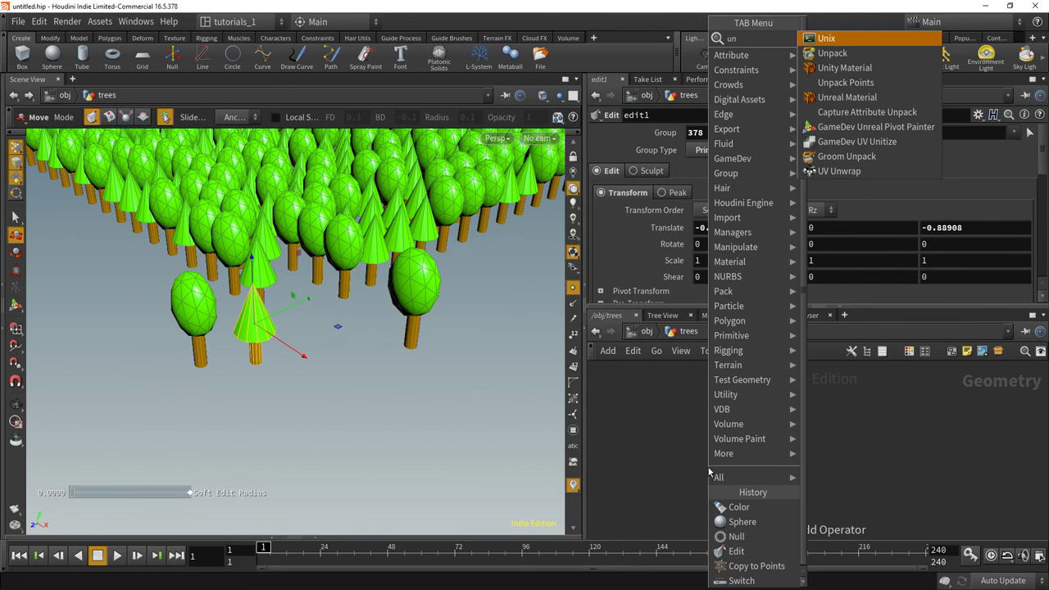
{"action": "left_click", "coordinate": [833, 52]}
{"action": "left_click", "coordinate": [809, 471]}
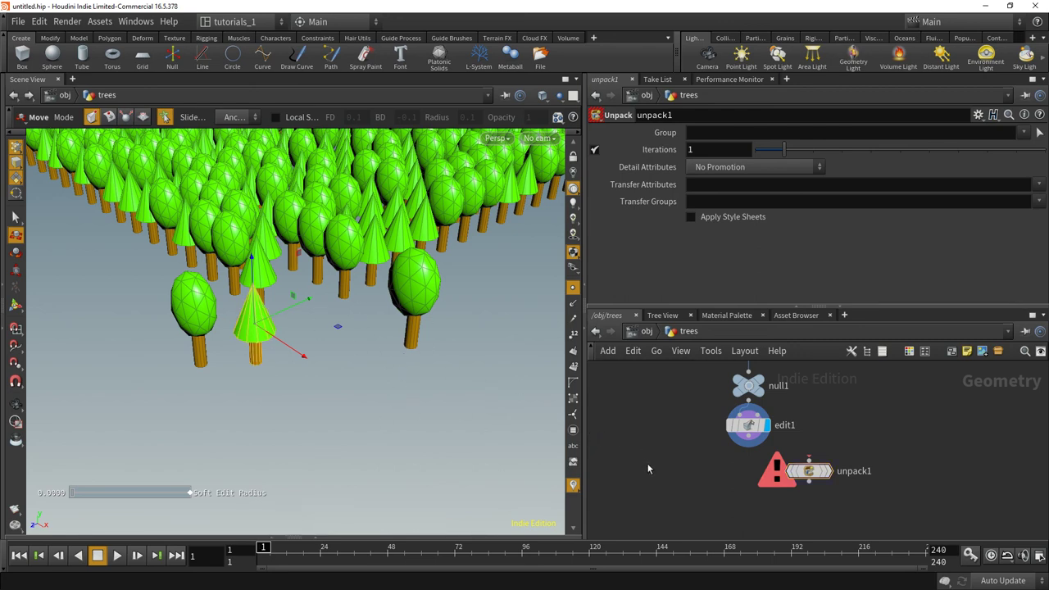
{"action": "mouse_move", "coordinate": [810, 473]}
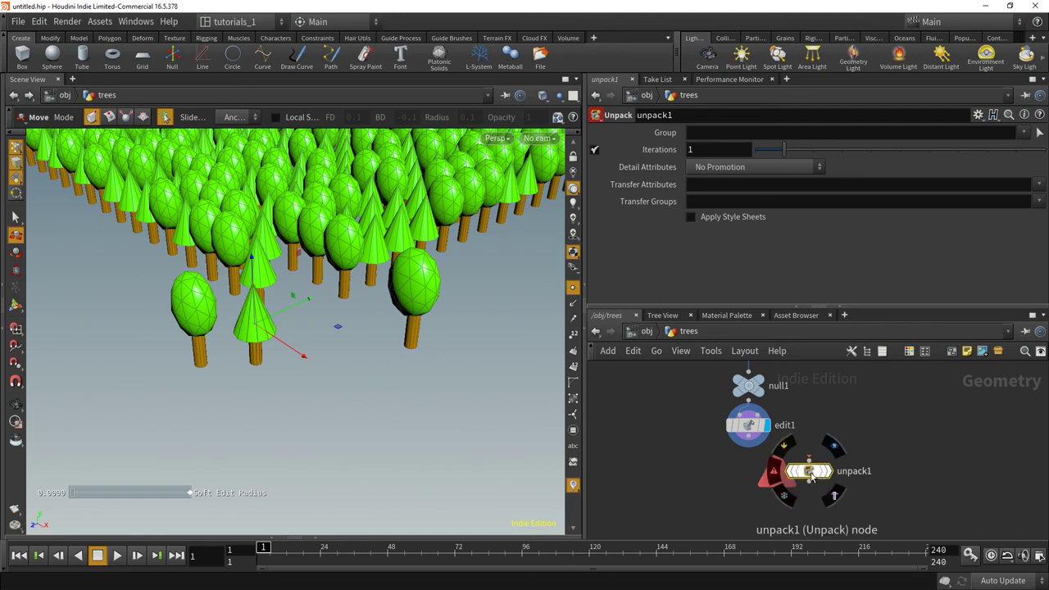
{"action": "key", "text": "Delete"}
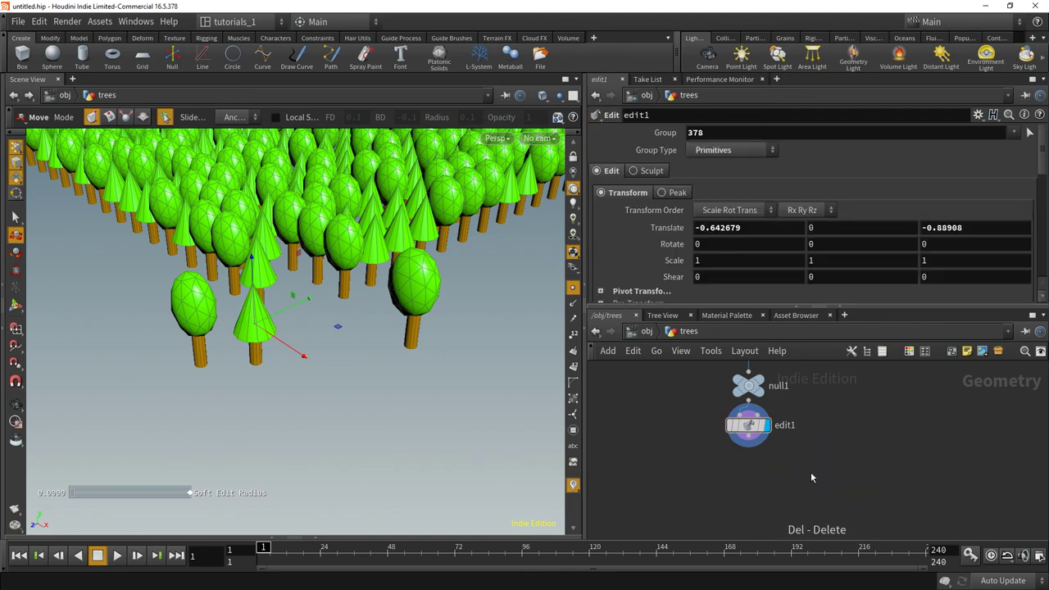